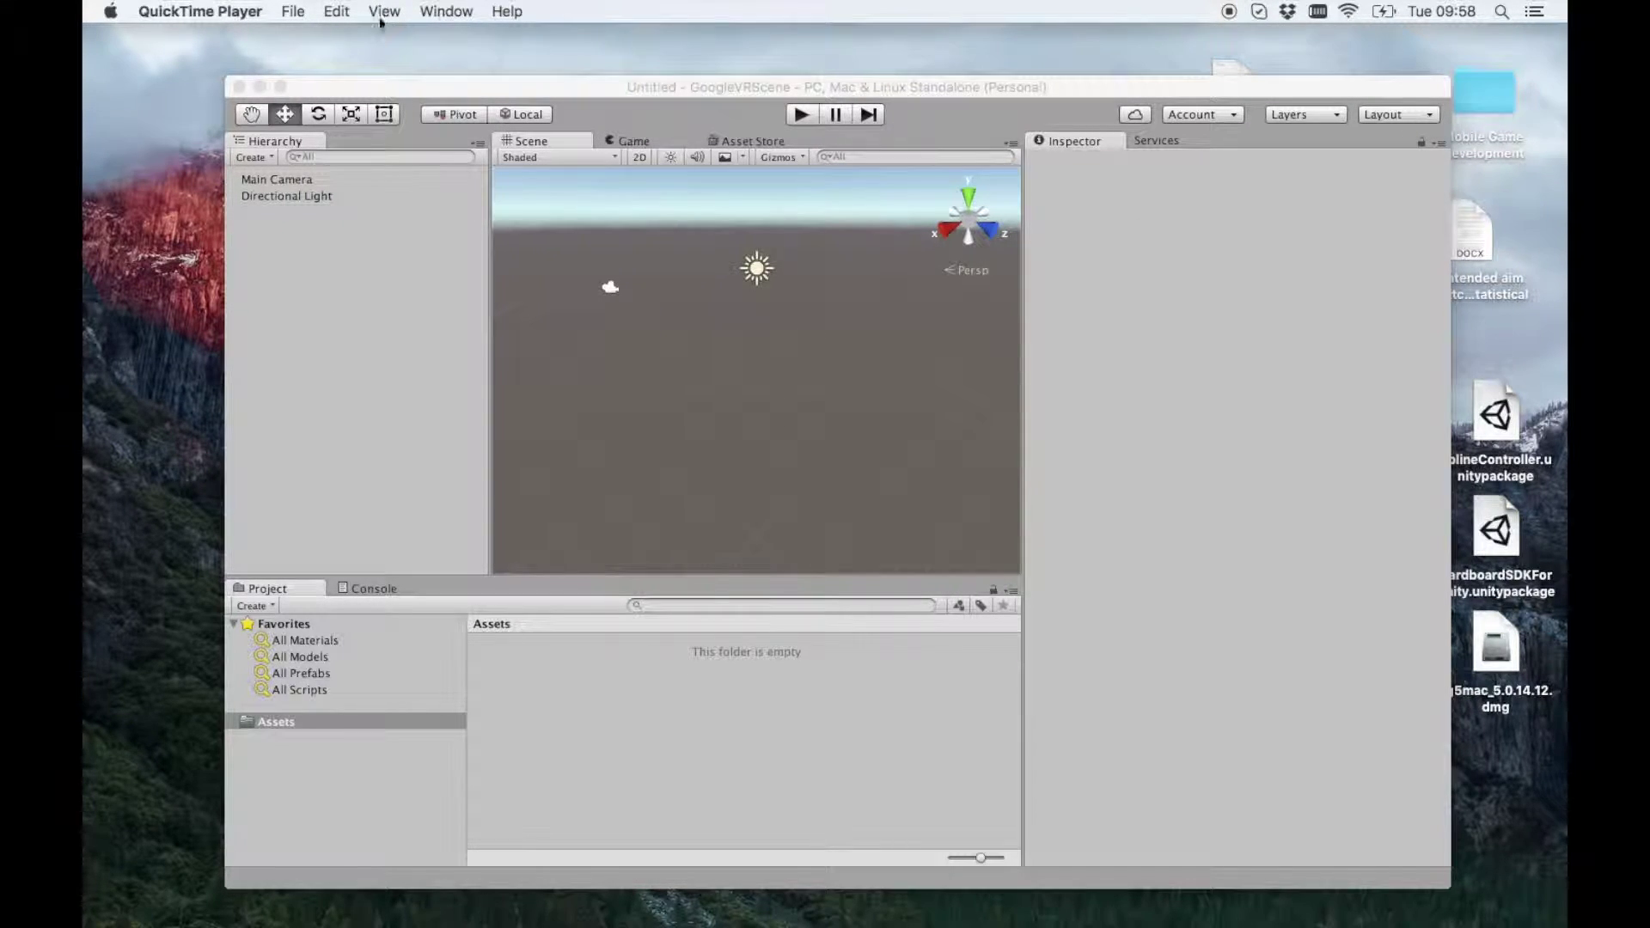
Step: Activate the Unity editor window and open its File menu
click(379, 354)
click(227, 28)
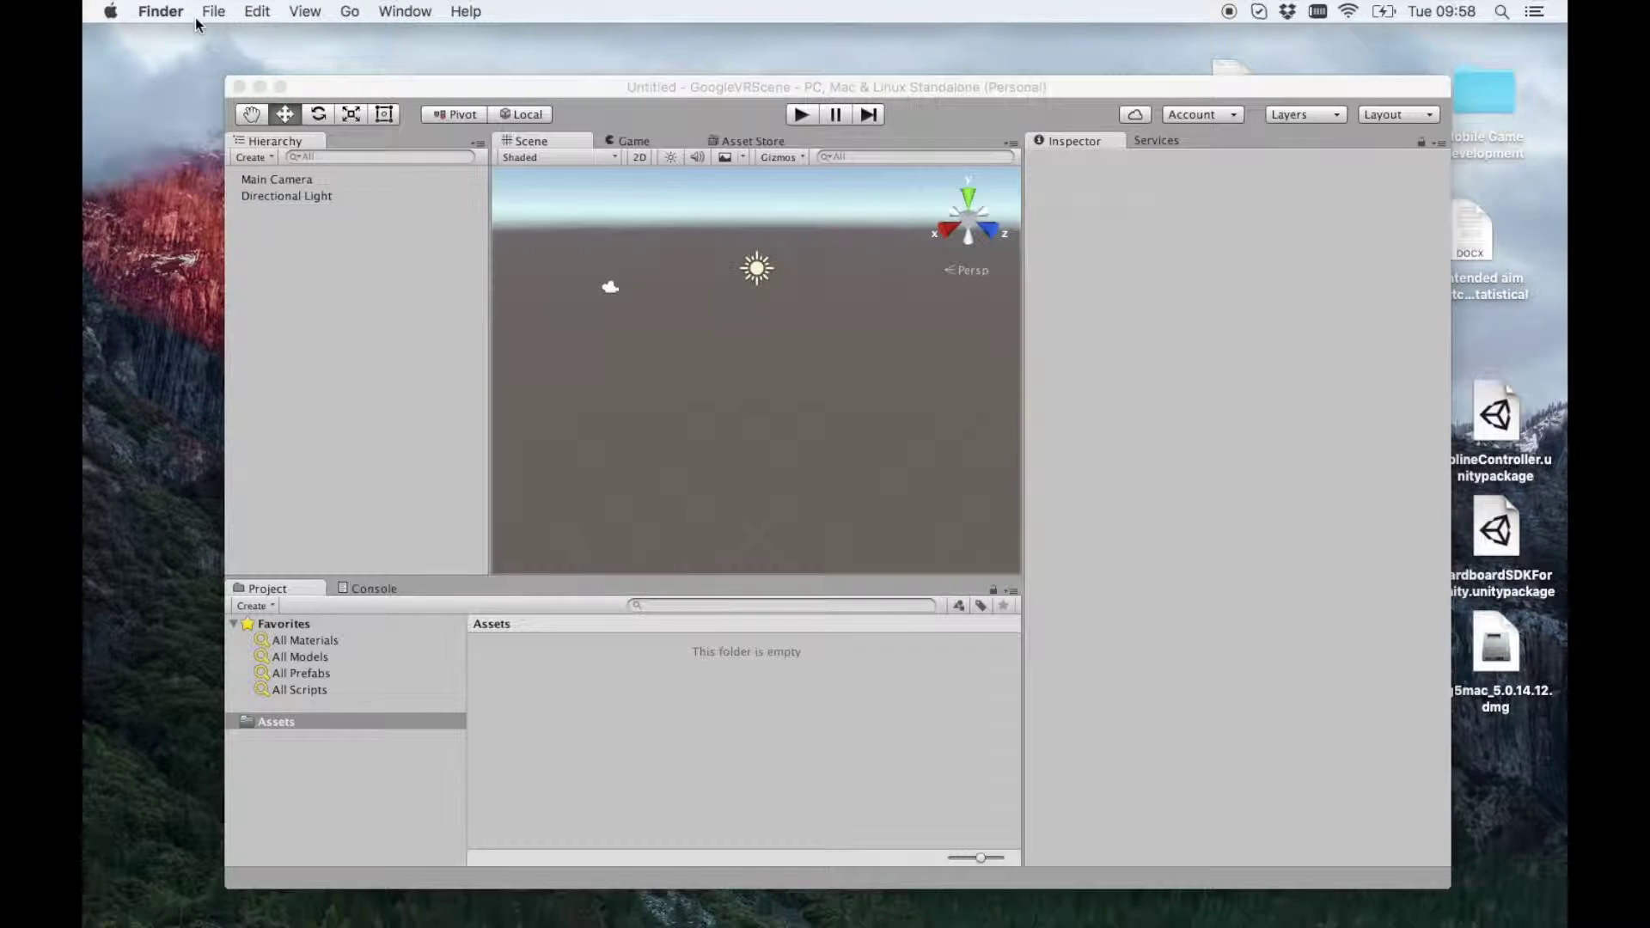
click(268, 302)
click(206, 11)
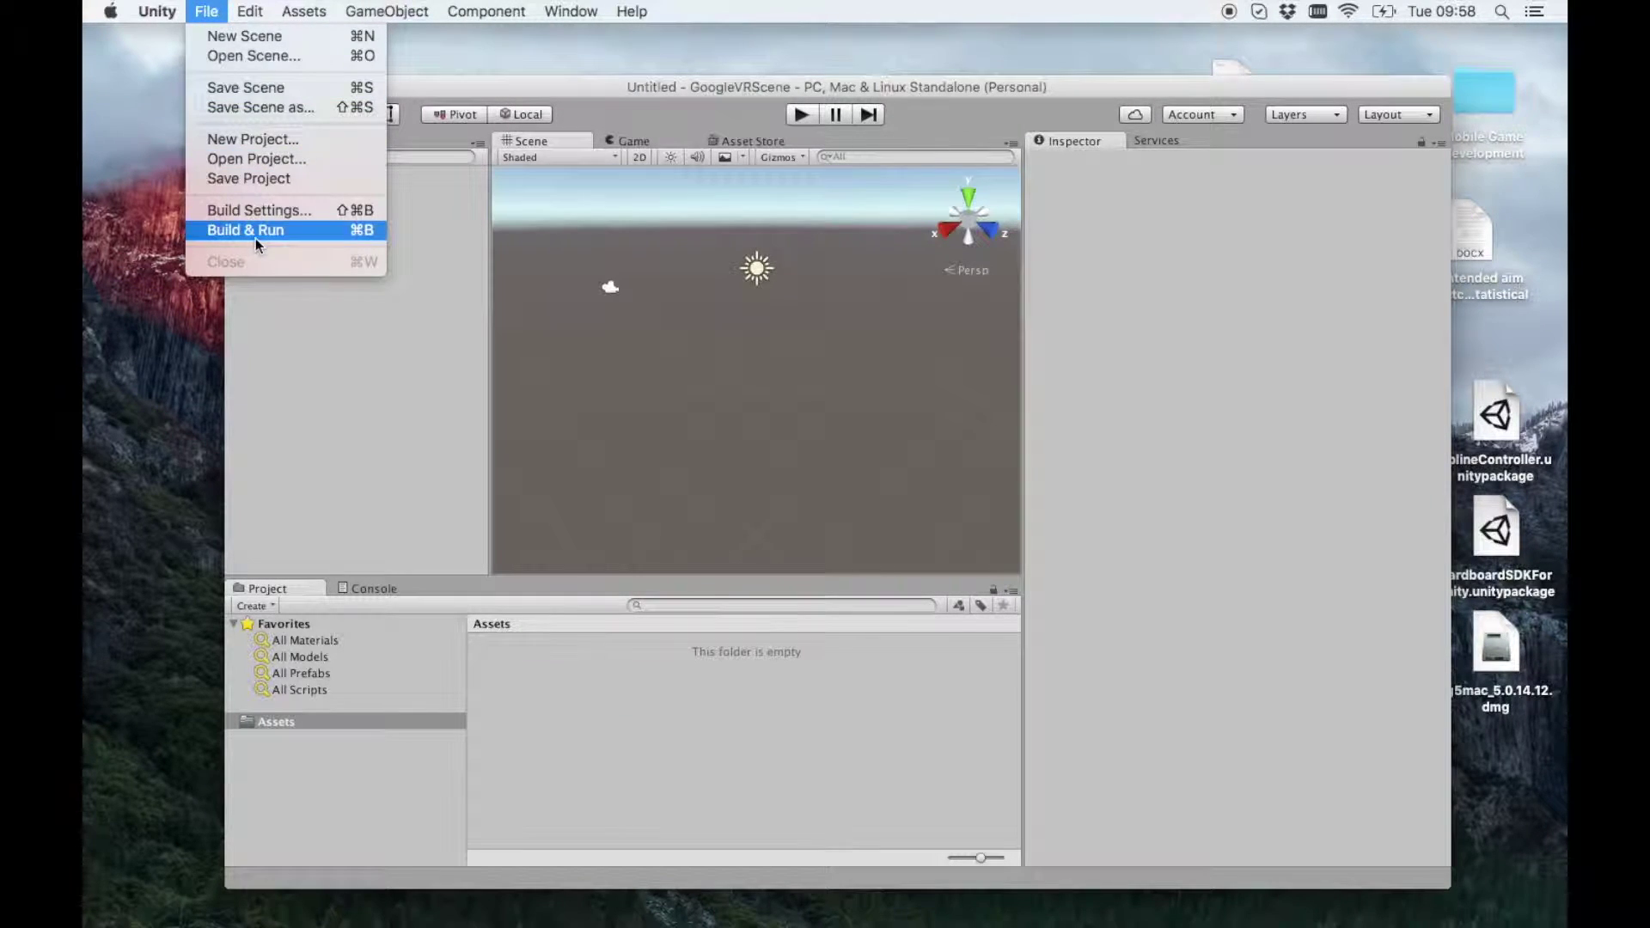
Step: In Build Settings, select Android and switch the project's platform to it
click(257, 210)
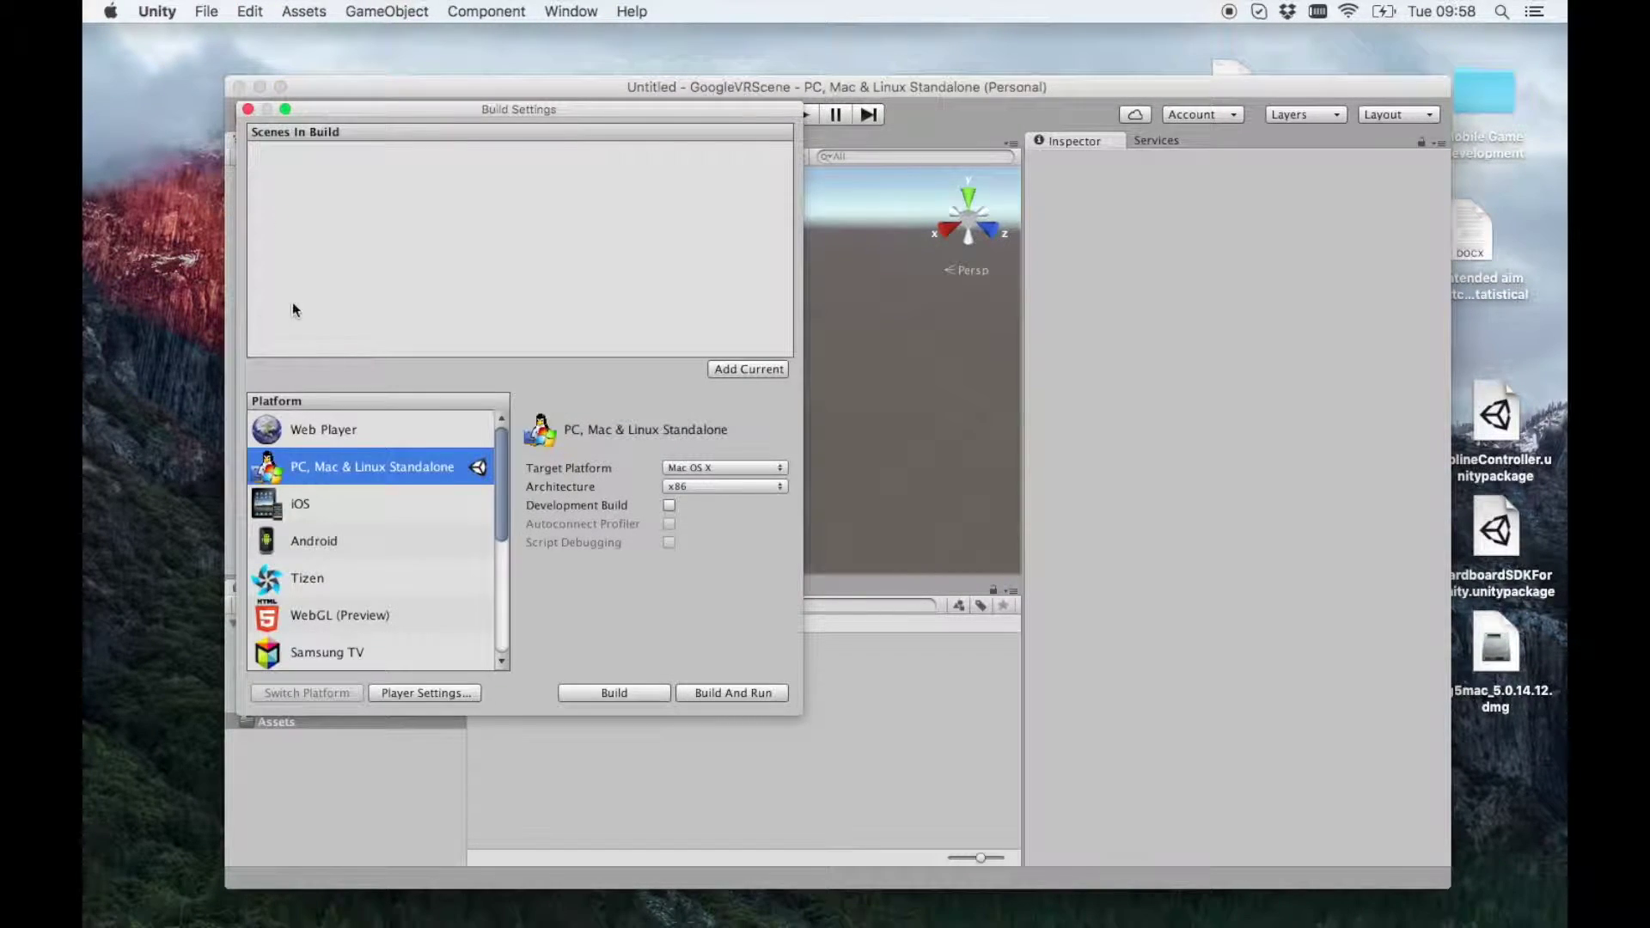
click(358, 505)
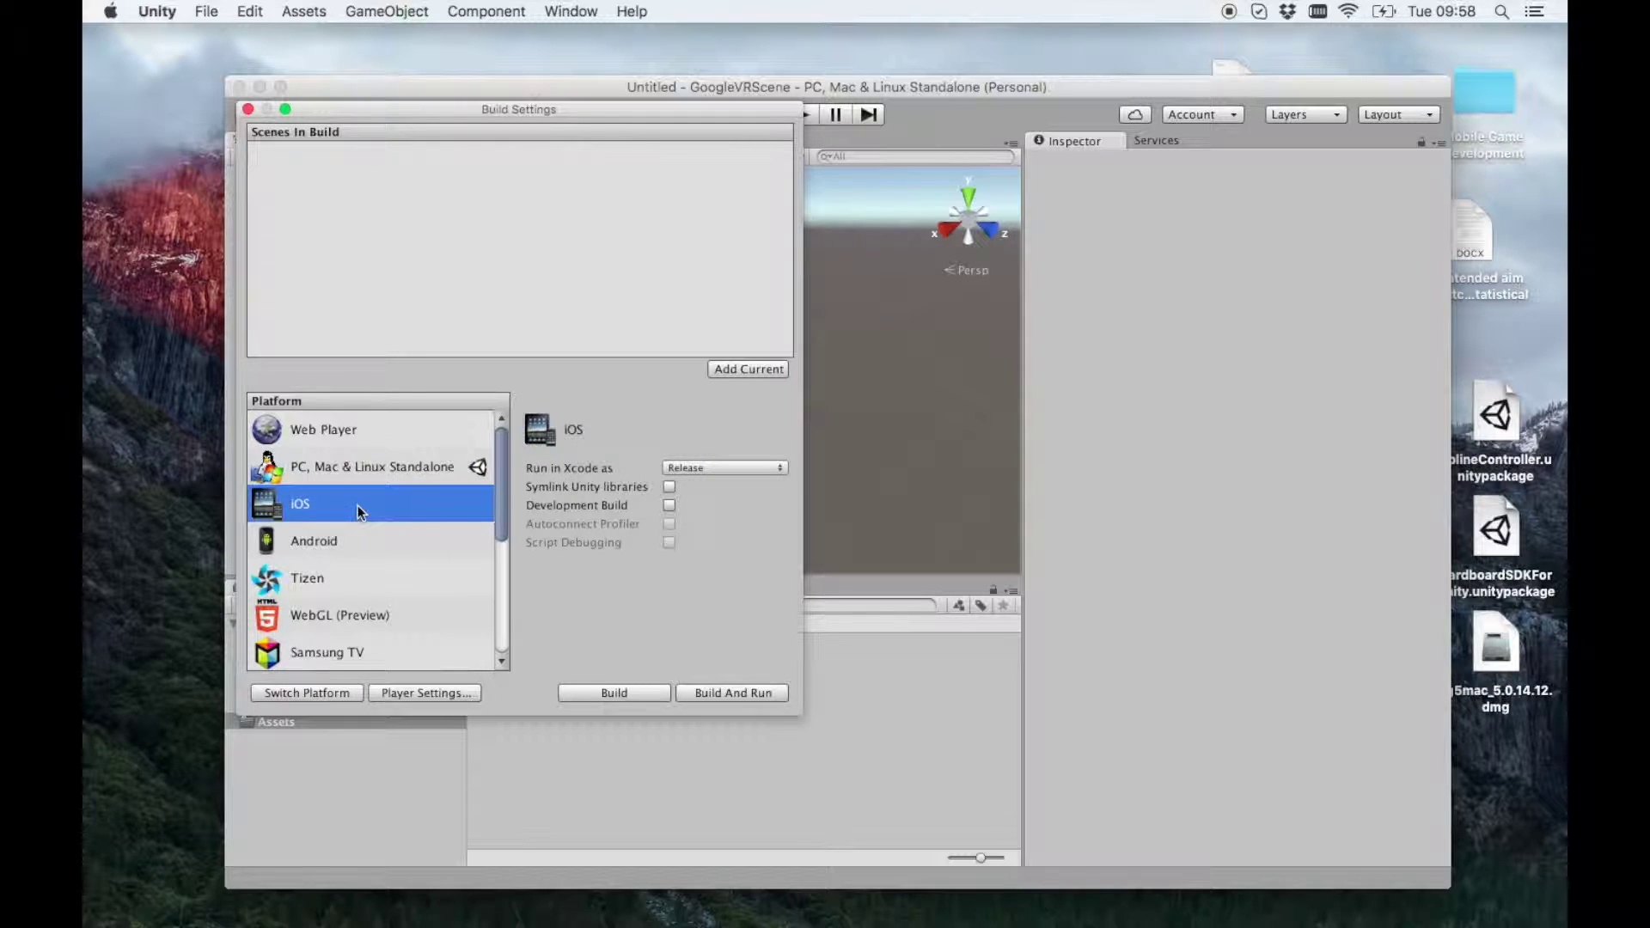
click(348, 550)
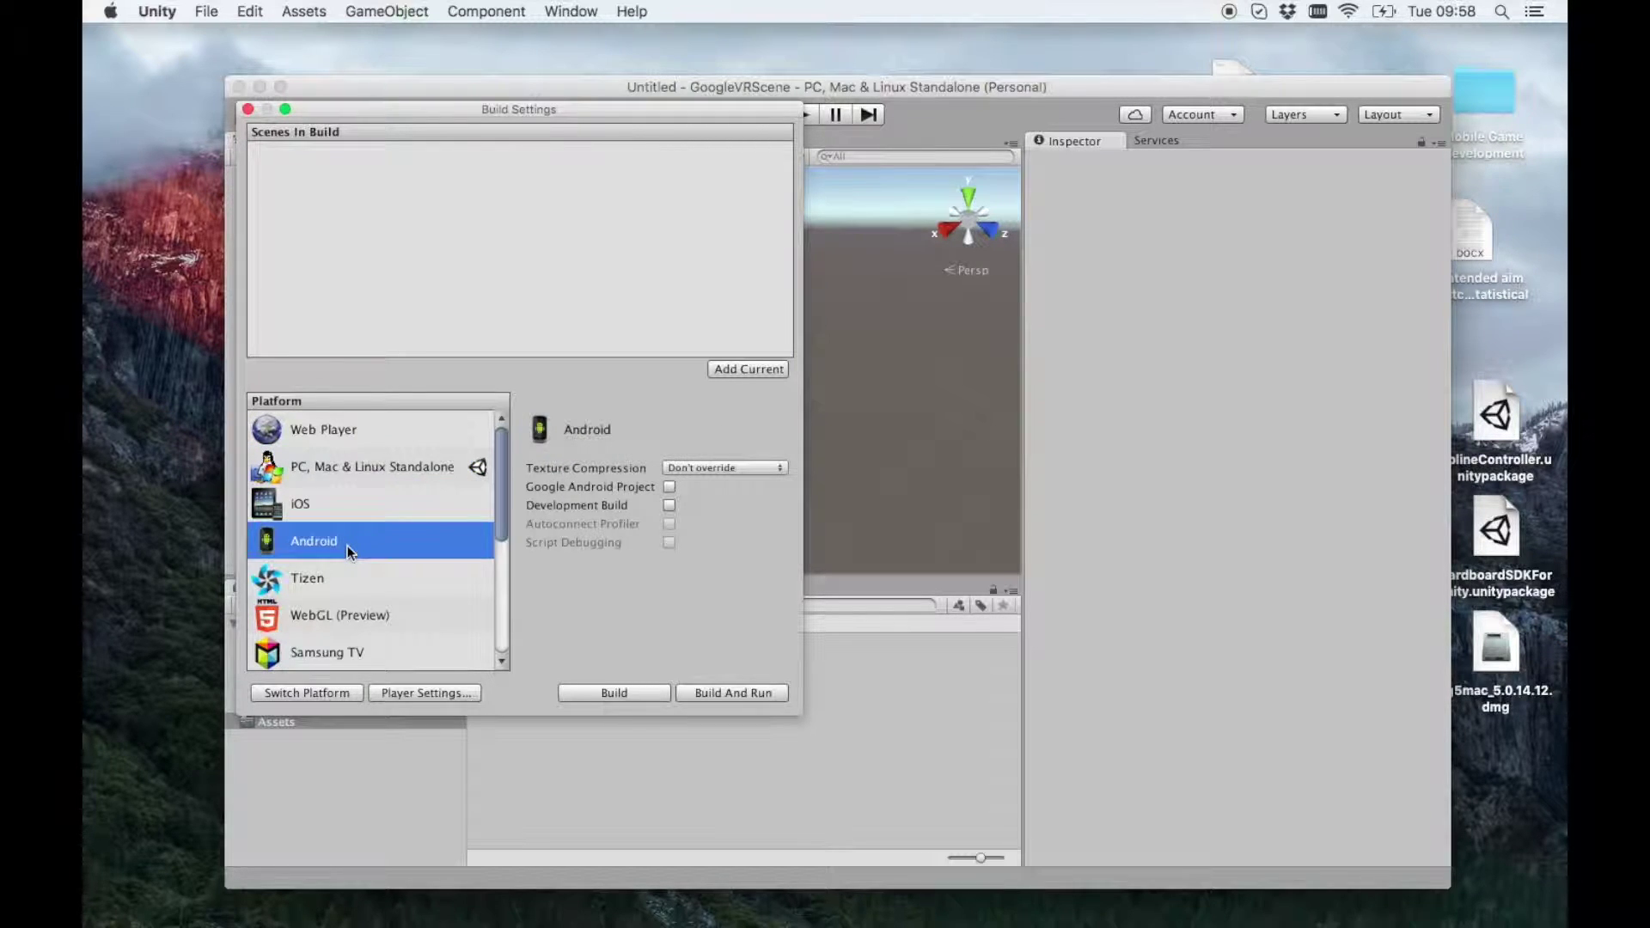
click(329, 686)
Step: Replace the Android Bundle Identifier with a custom reverse-domain ID ending in googlevr, then close Build Settings
click(388, 692)
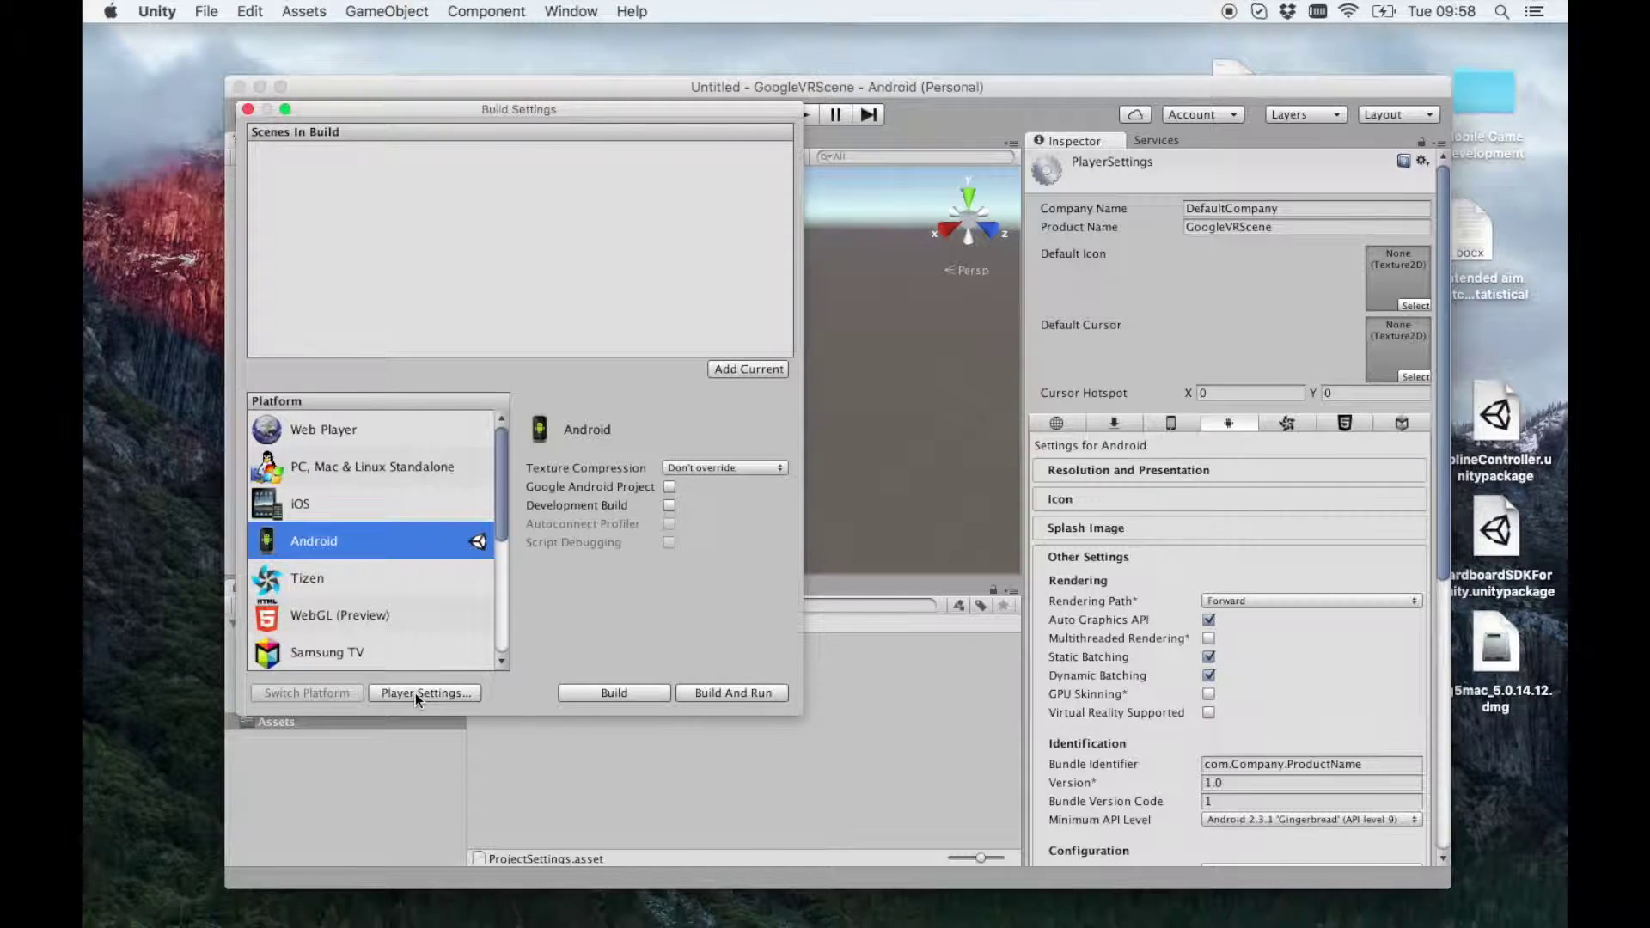
click(1258, 764)
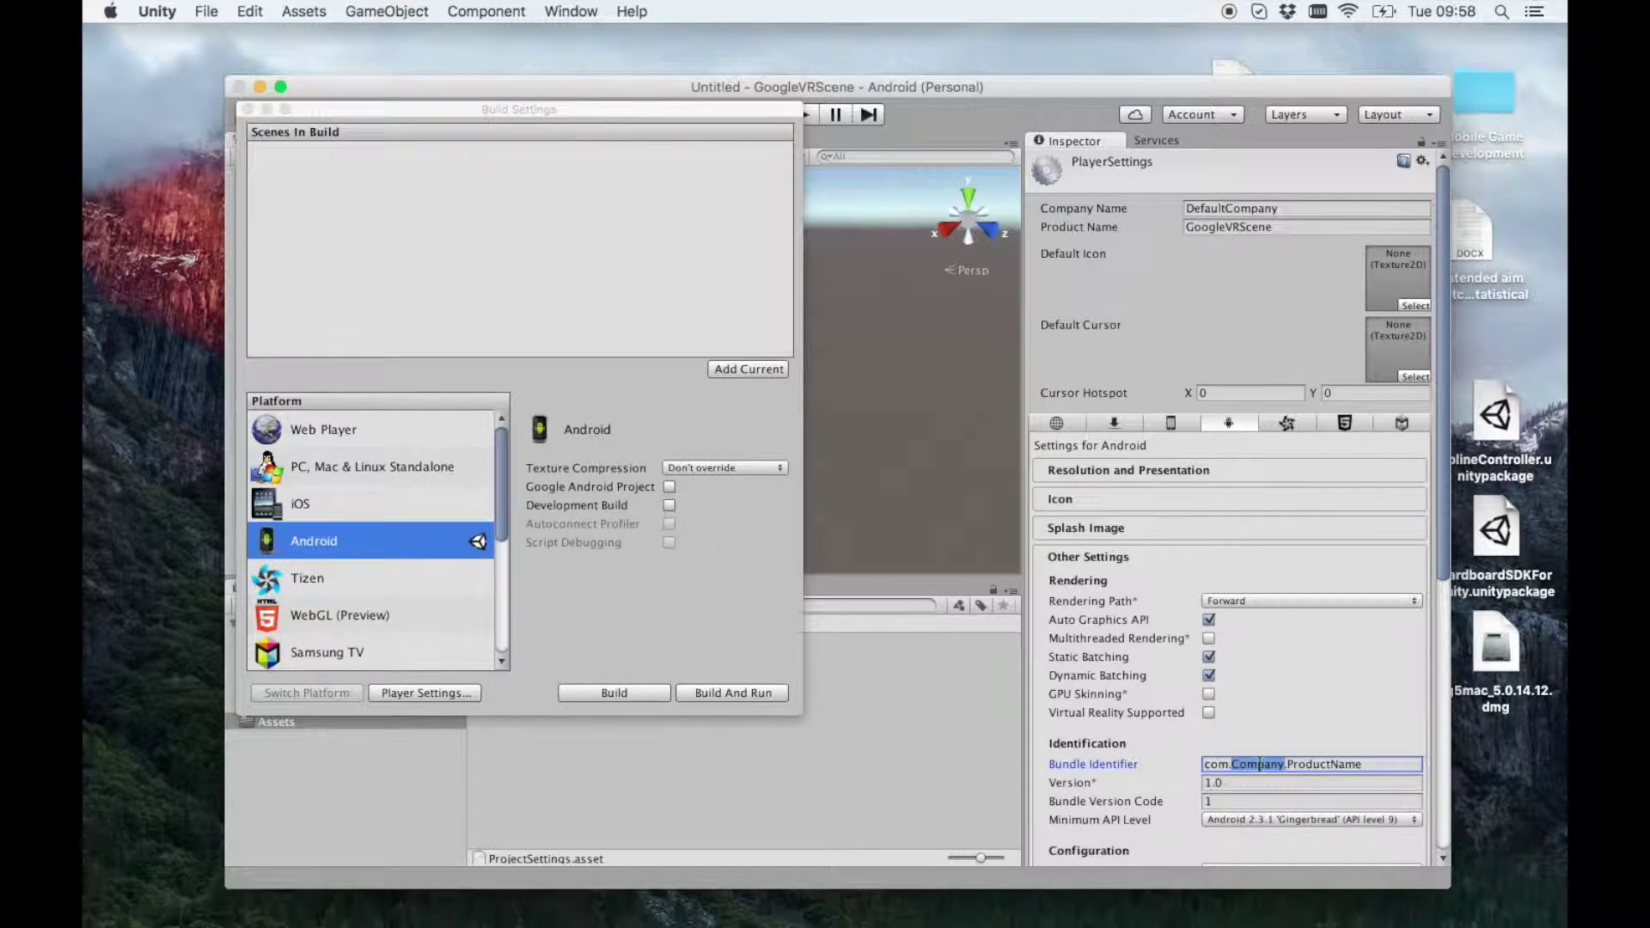
drag(1376, 762, 1179, 763)
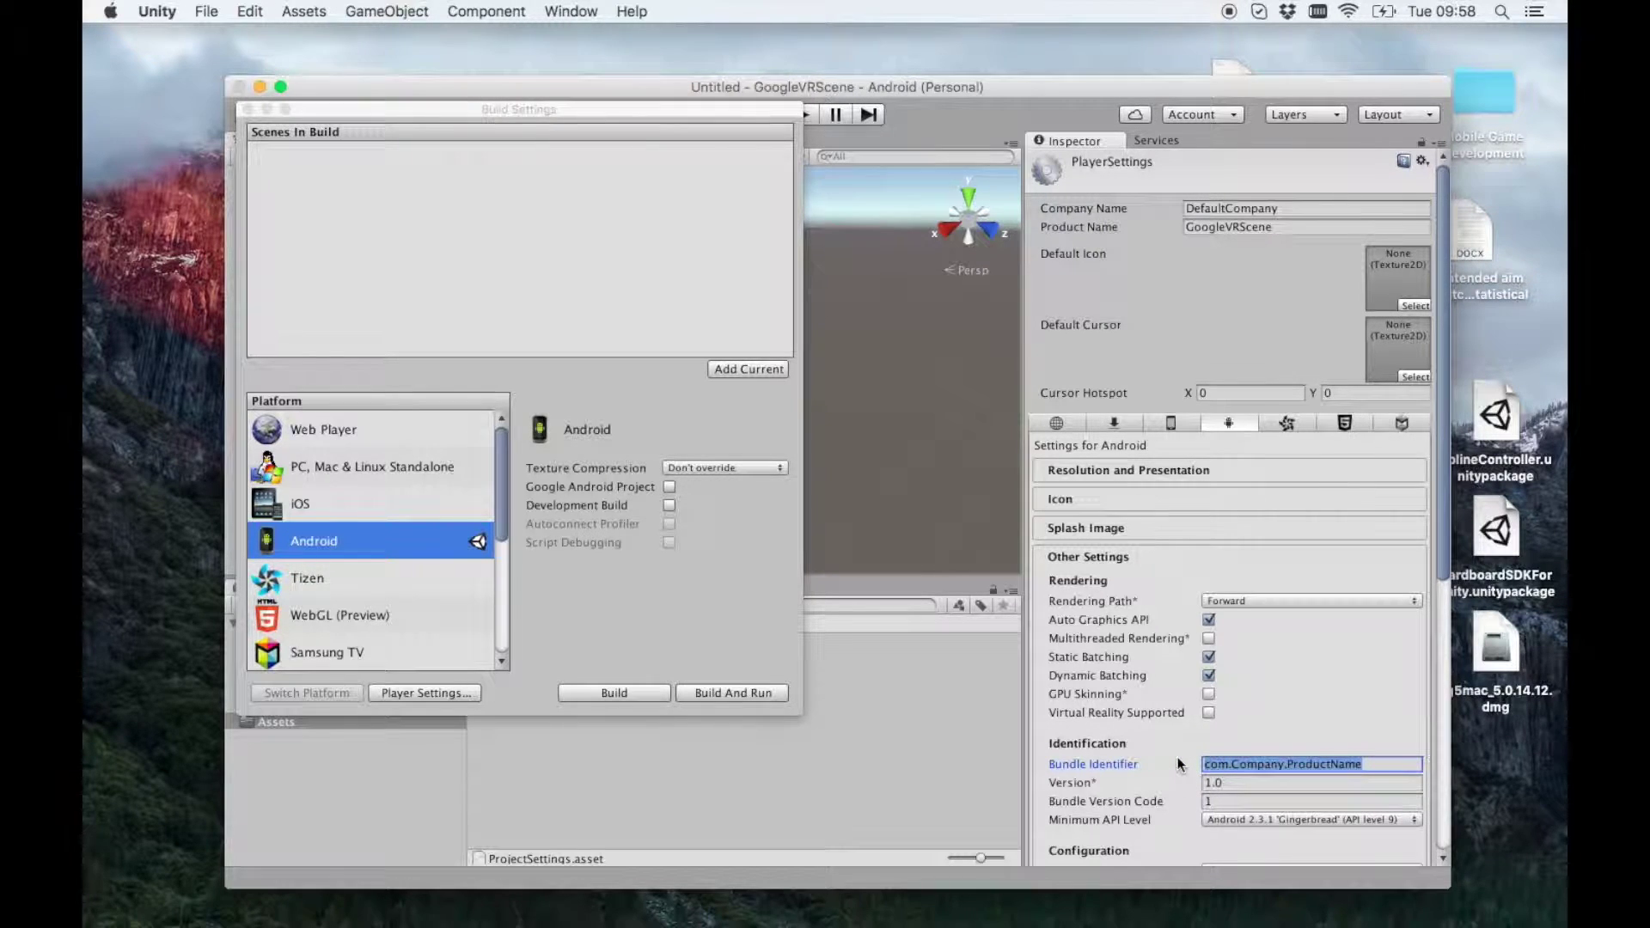
text(u)
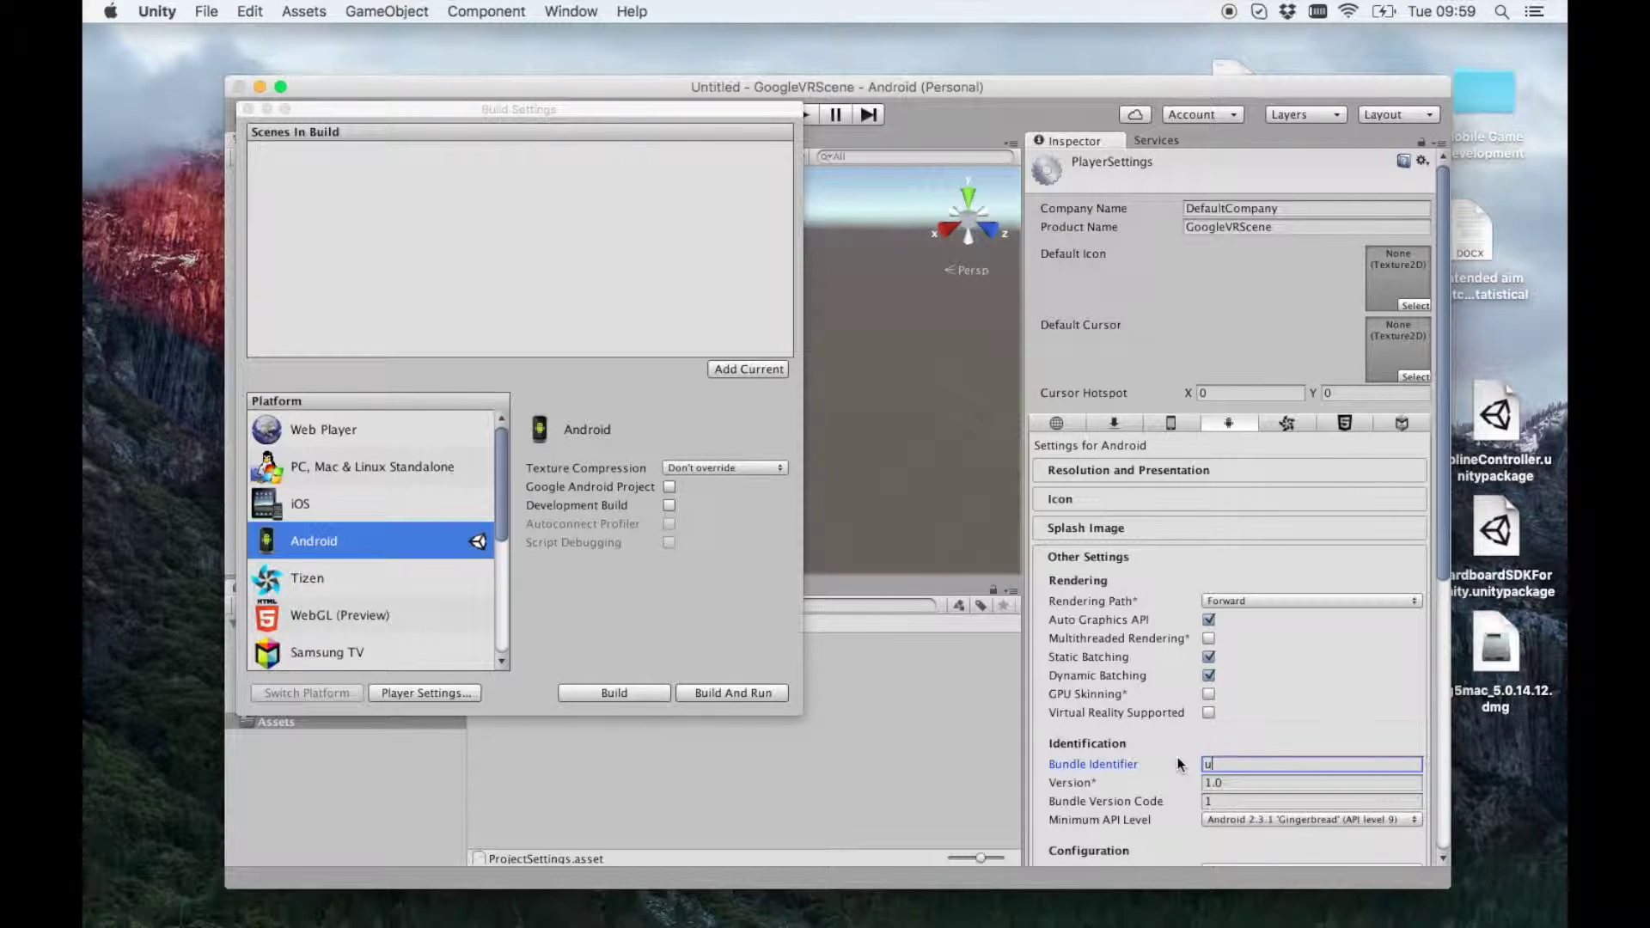
text(k.co.davidsherlock.googlevr)
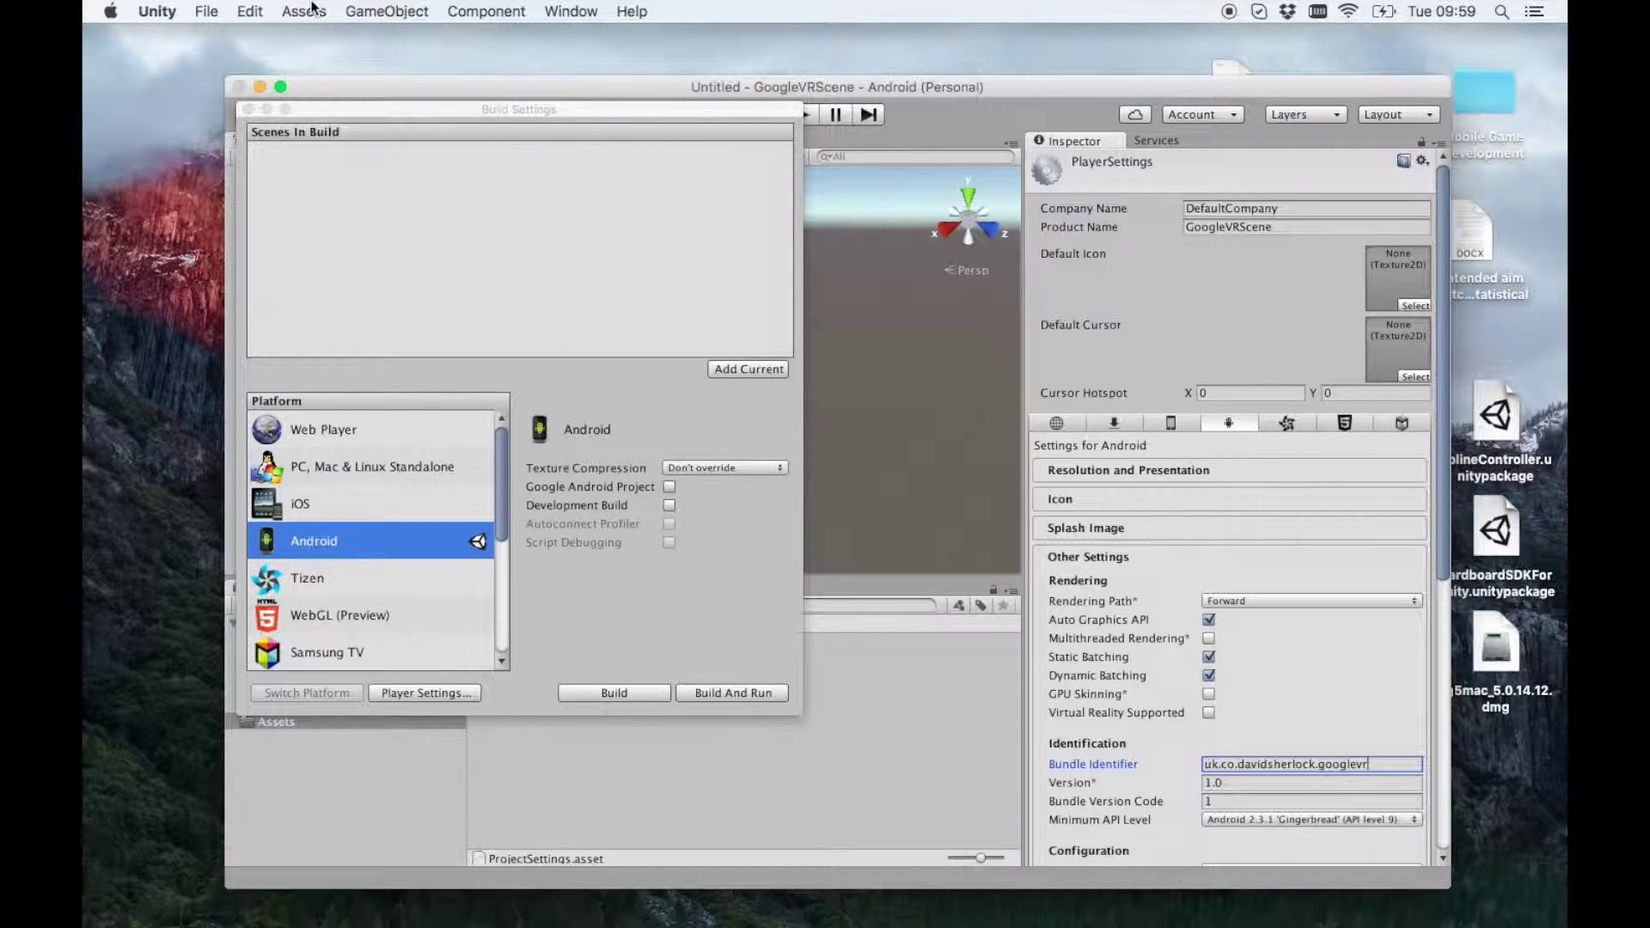
click(248, 109)
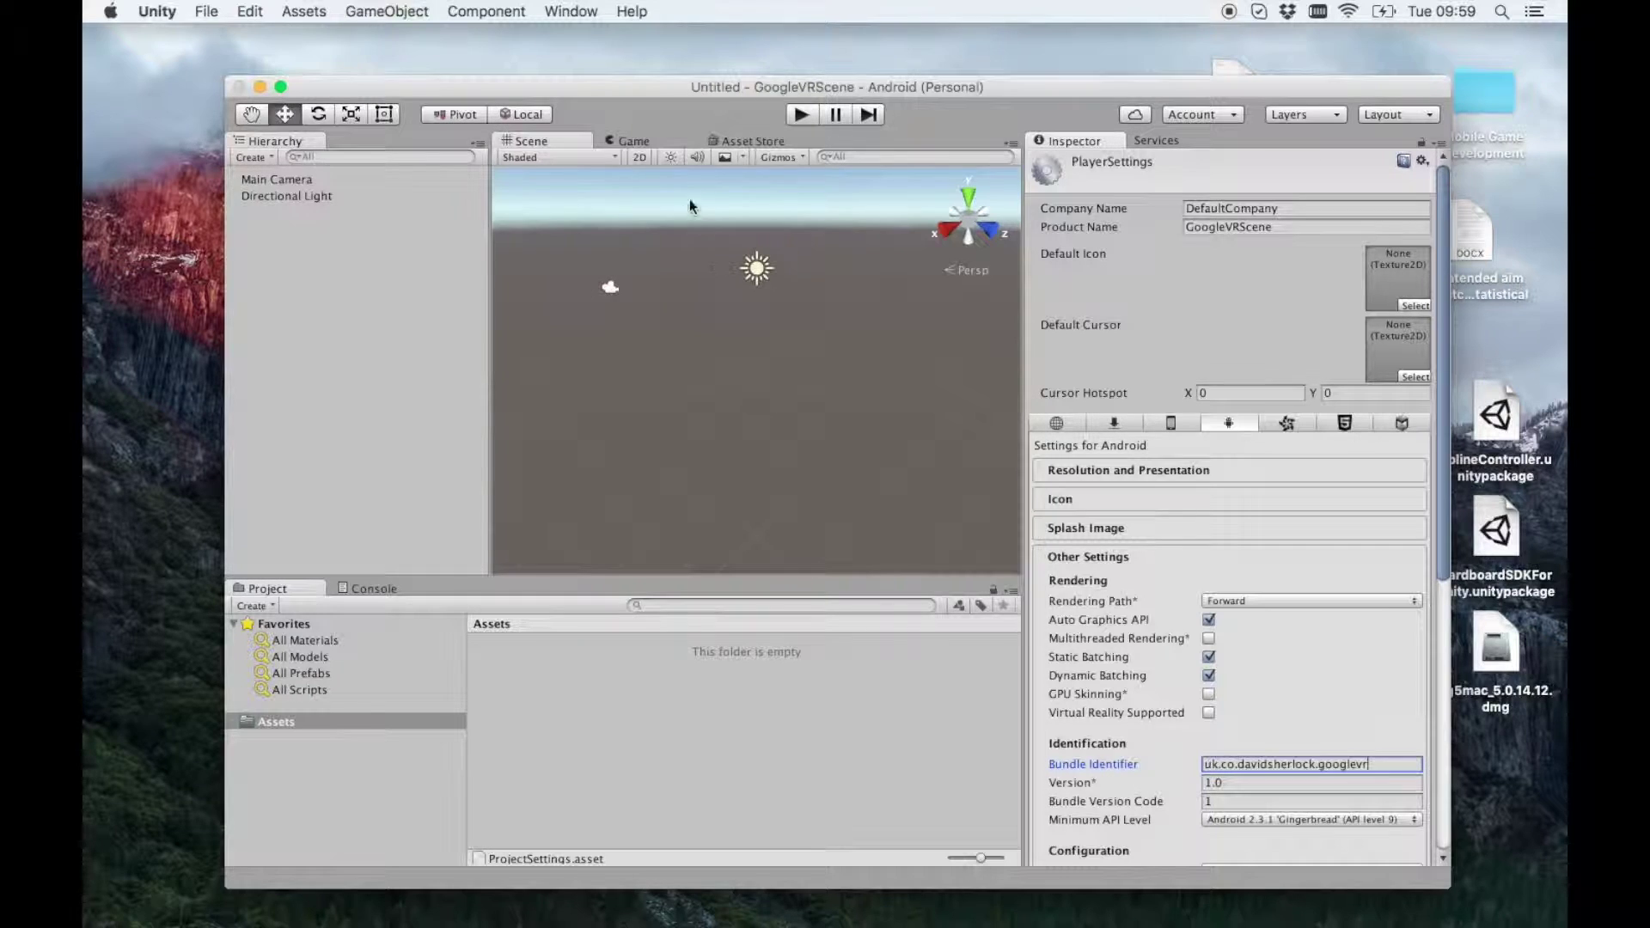
Step: Open the Asset Store from the Window menu, ready to search
click(566, 11)
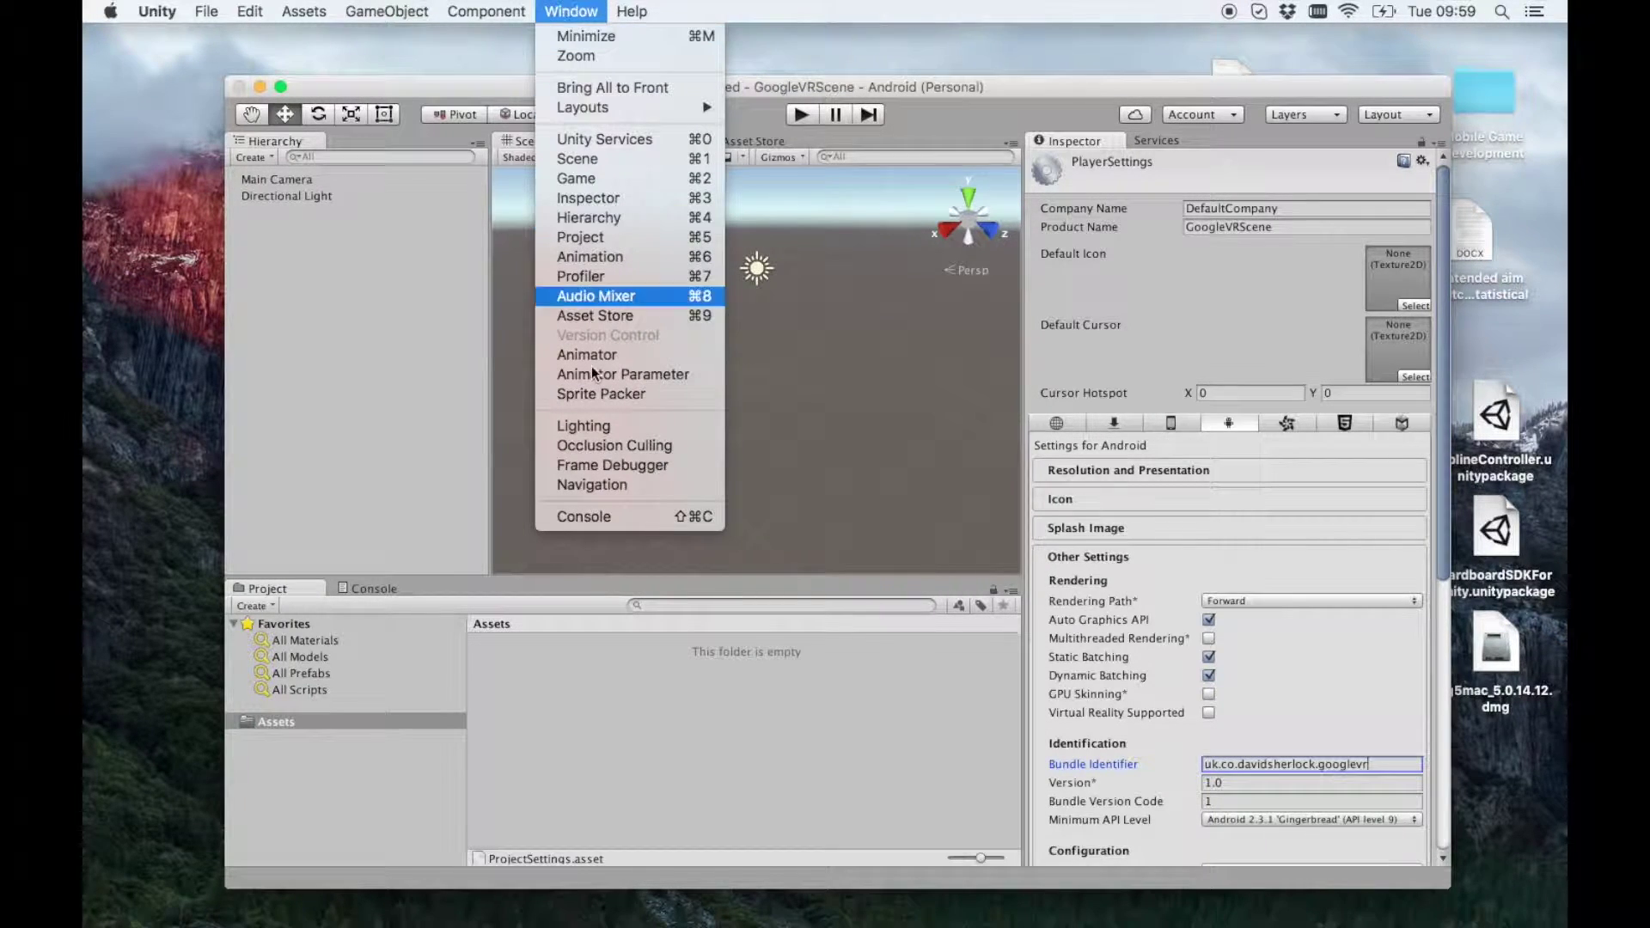
click(854, 382)
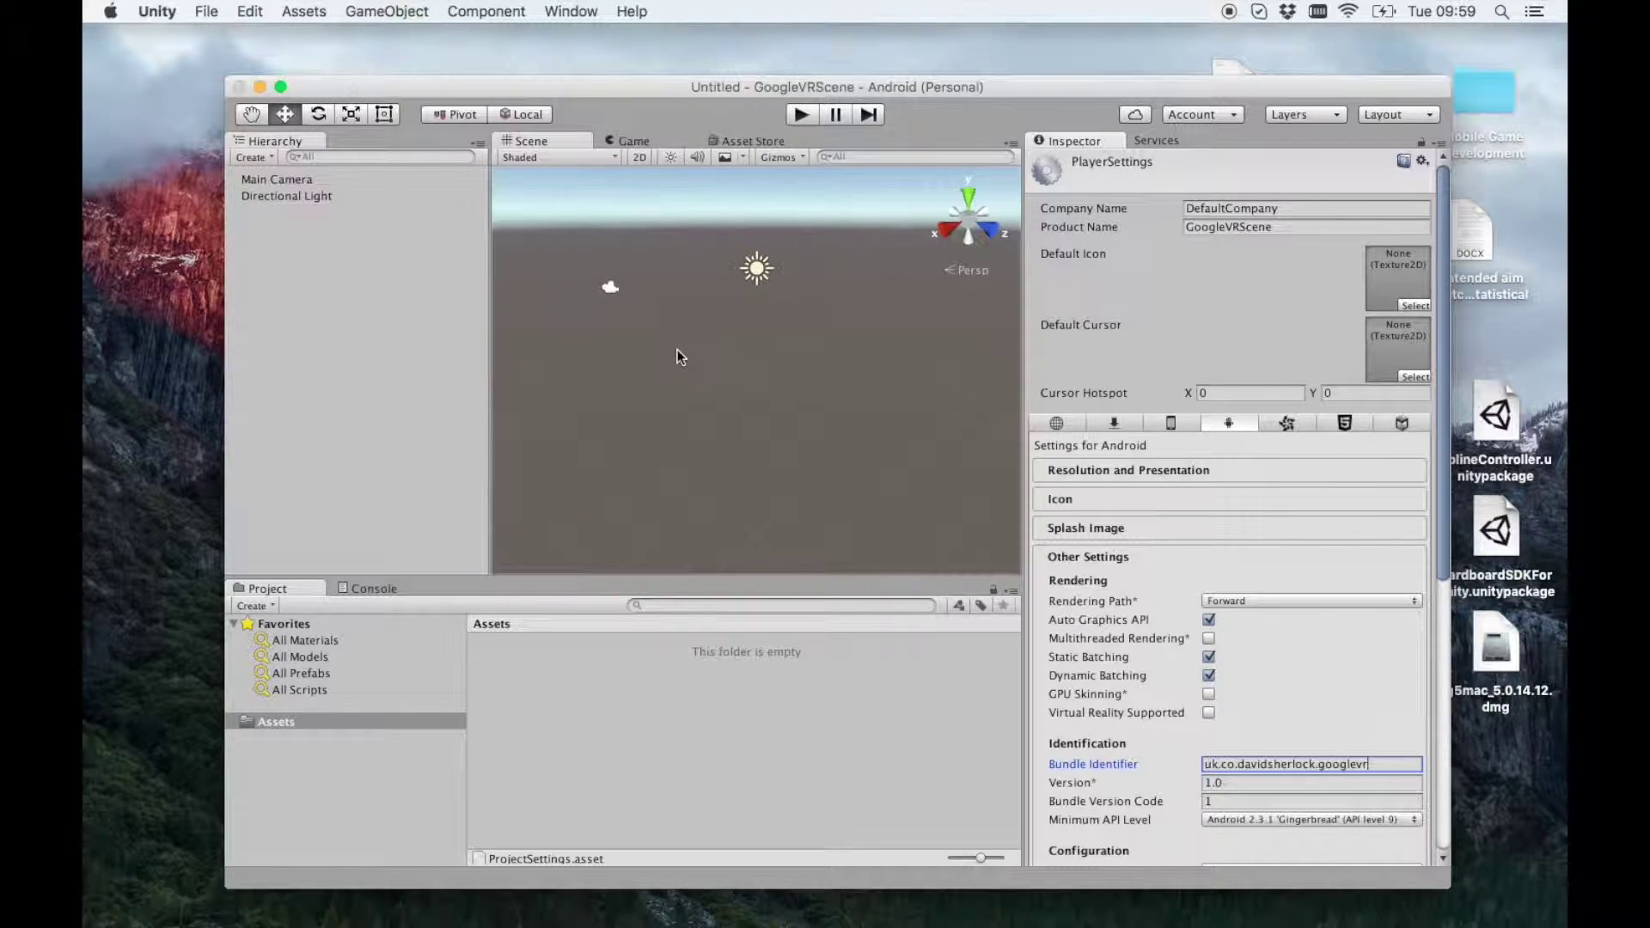
click(498, 11)
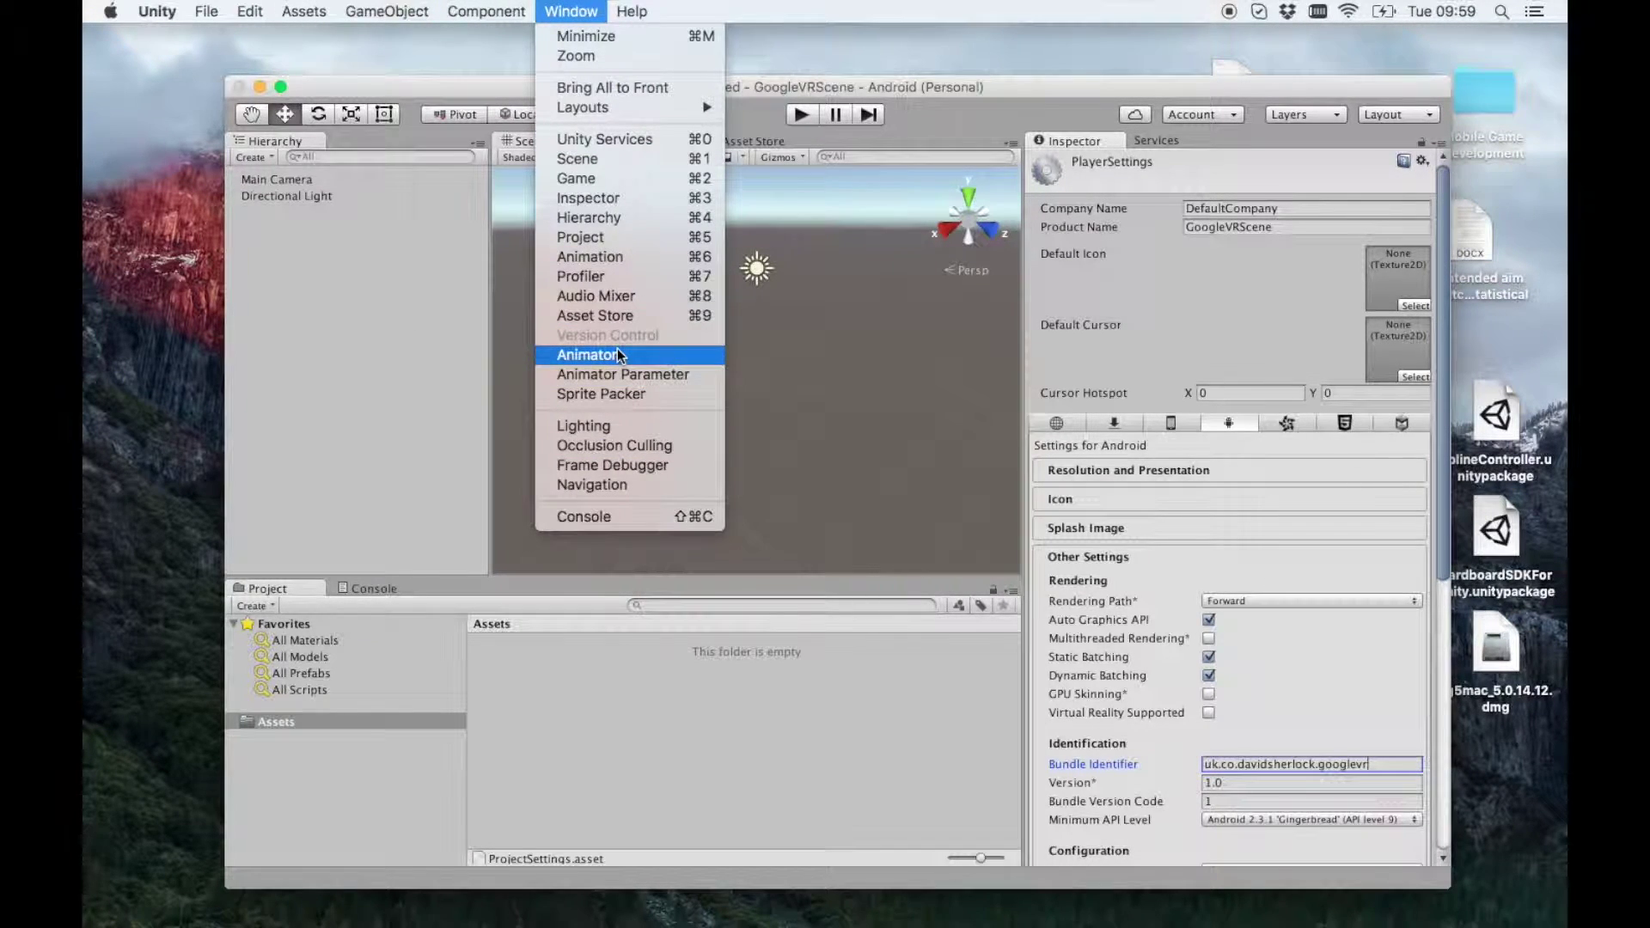
click(665, 316)
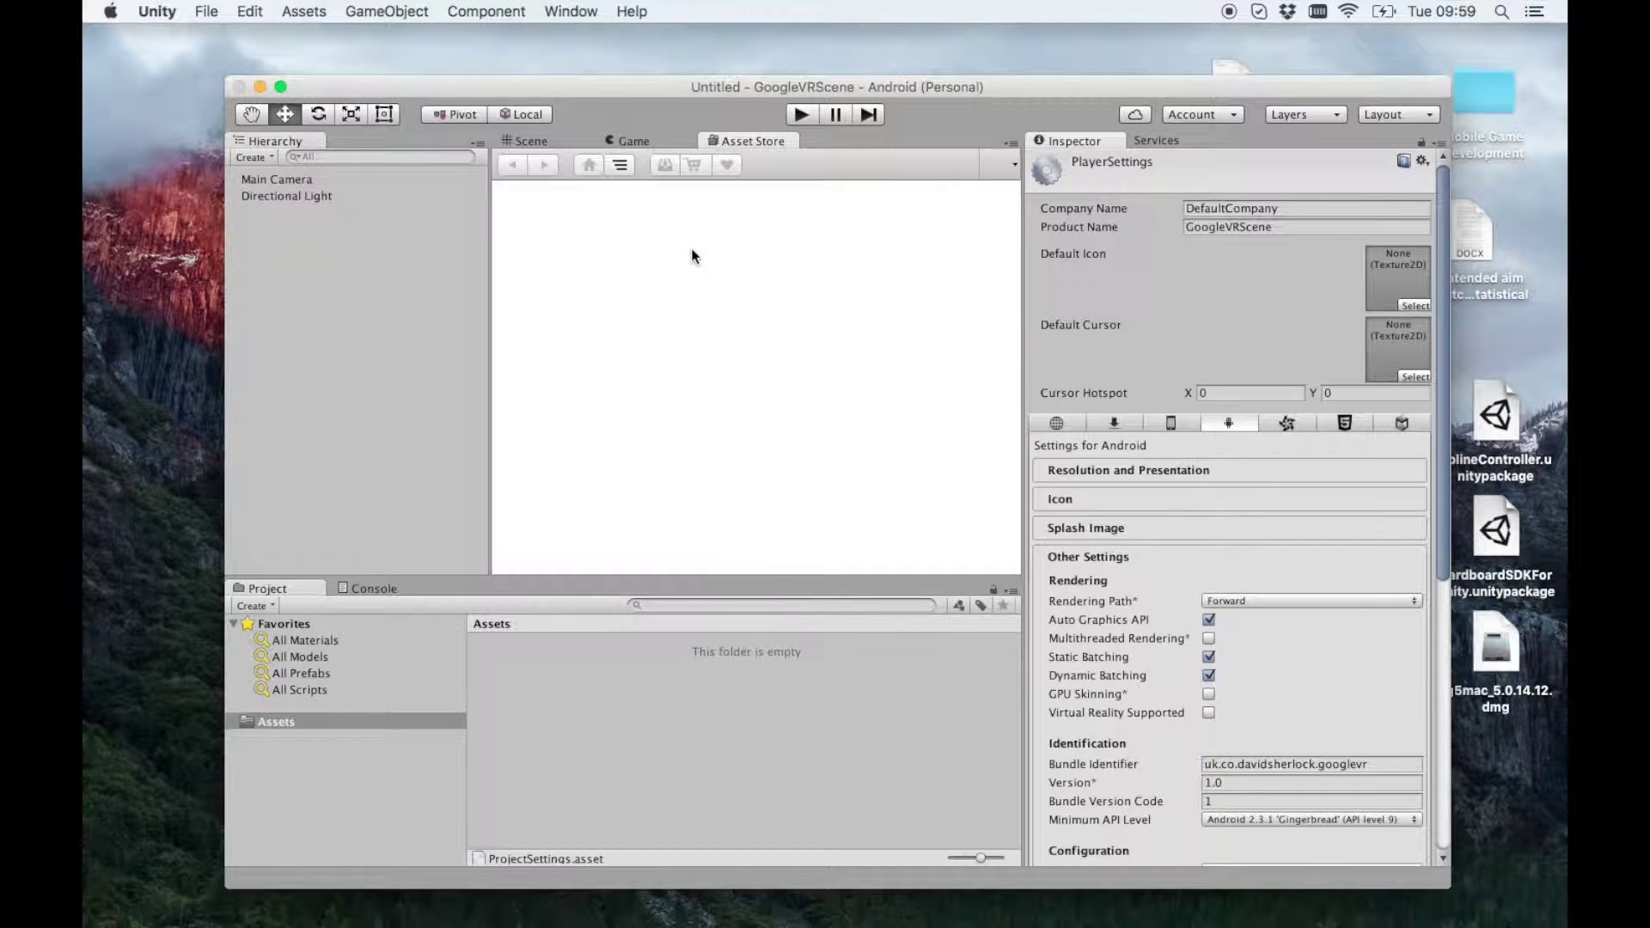
click(703, 206)
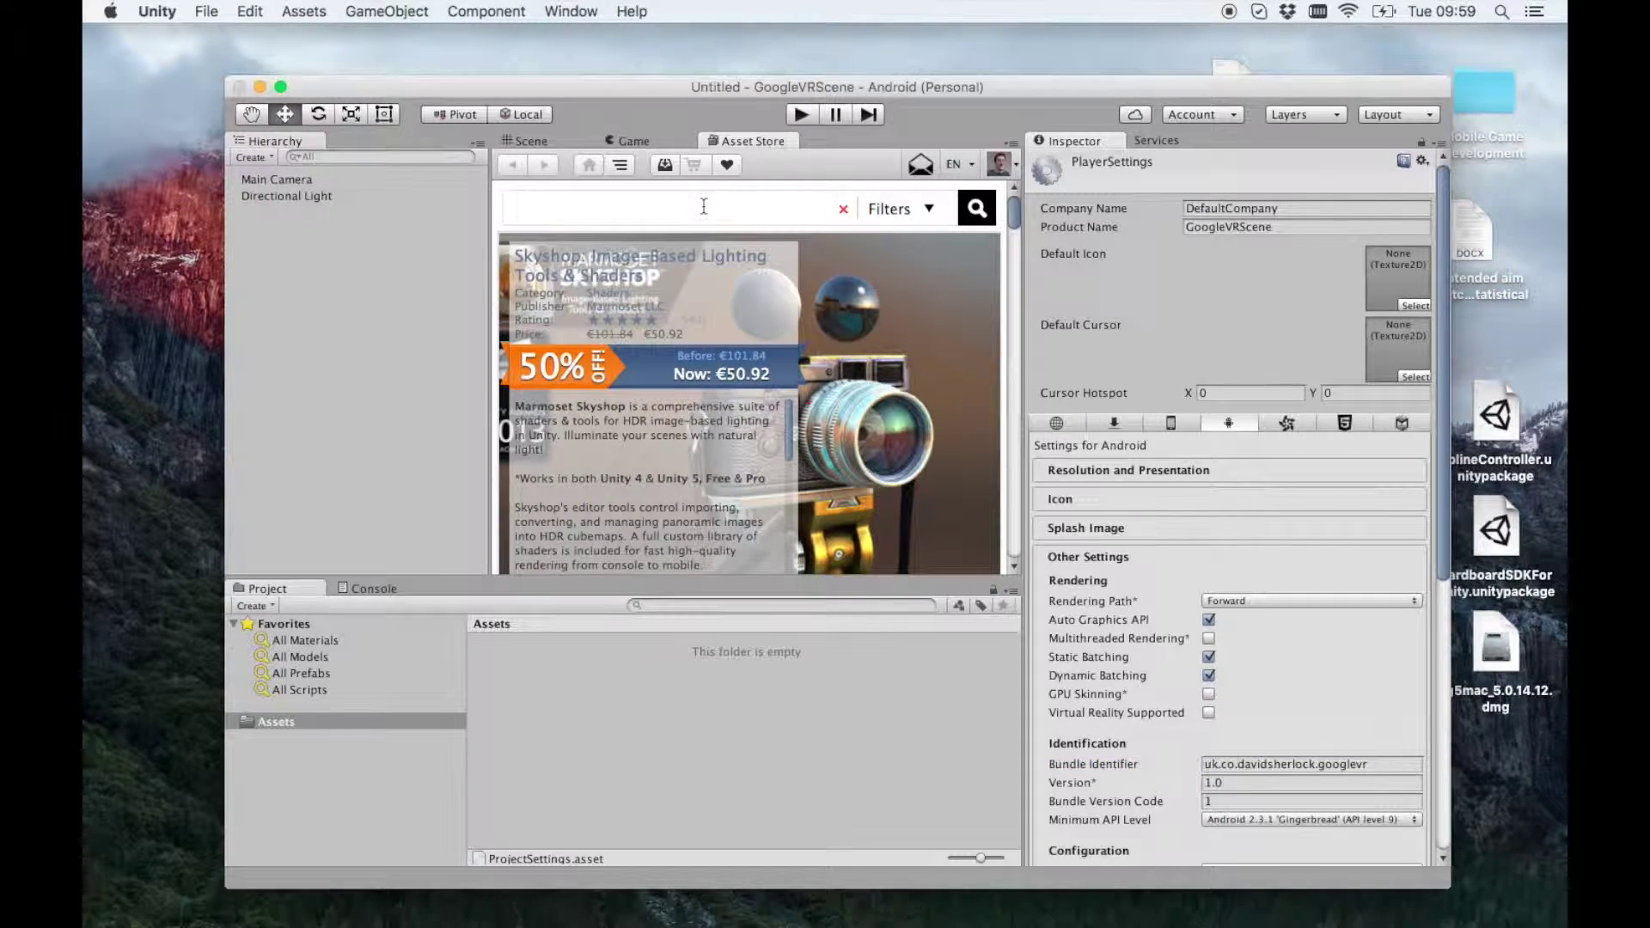
Step: Search for 'bandit camp', open Ultimate Fantasy Creator LITE, and start its free import
text(bandit camp)
key(Return)
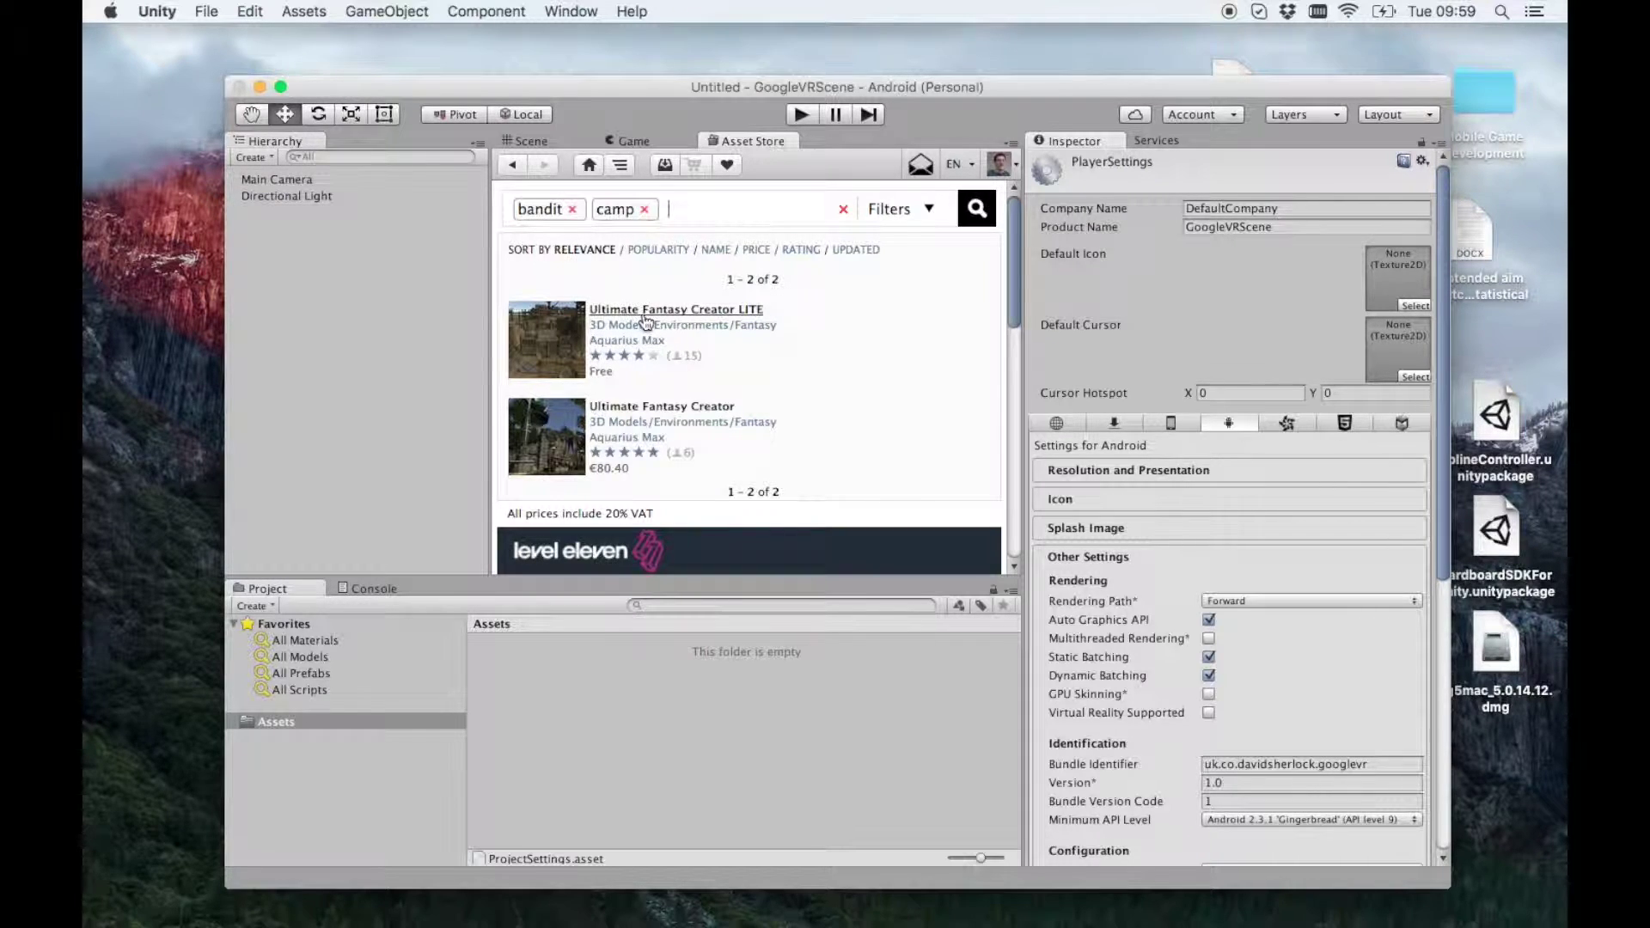
click(698, 311)
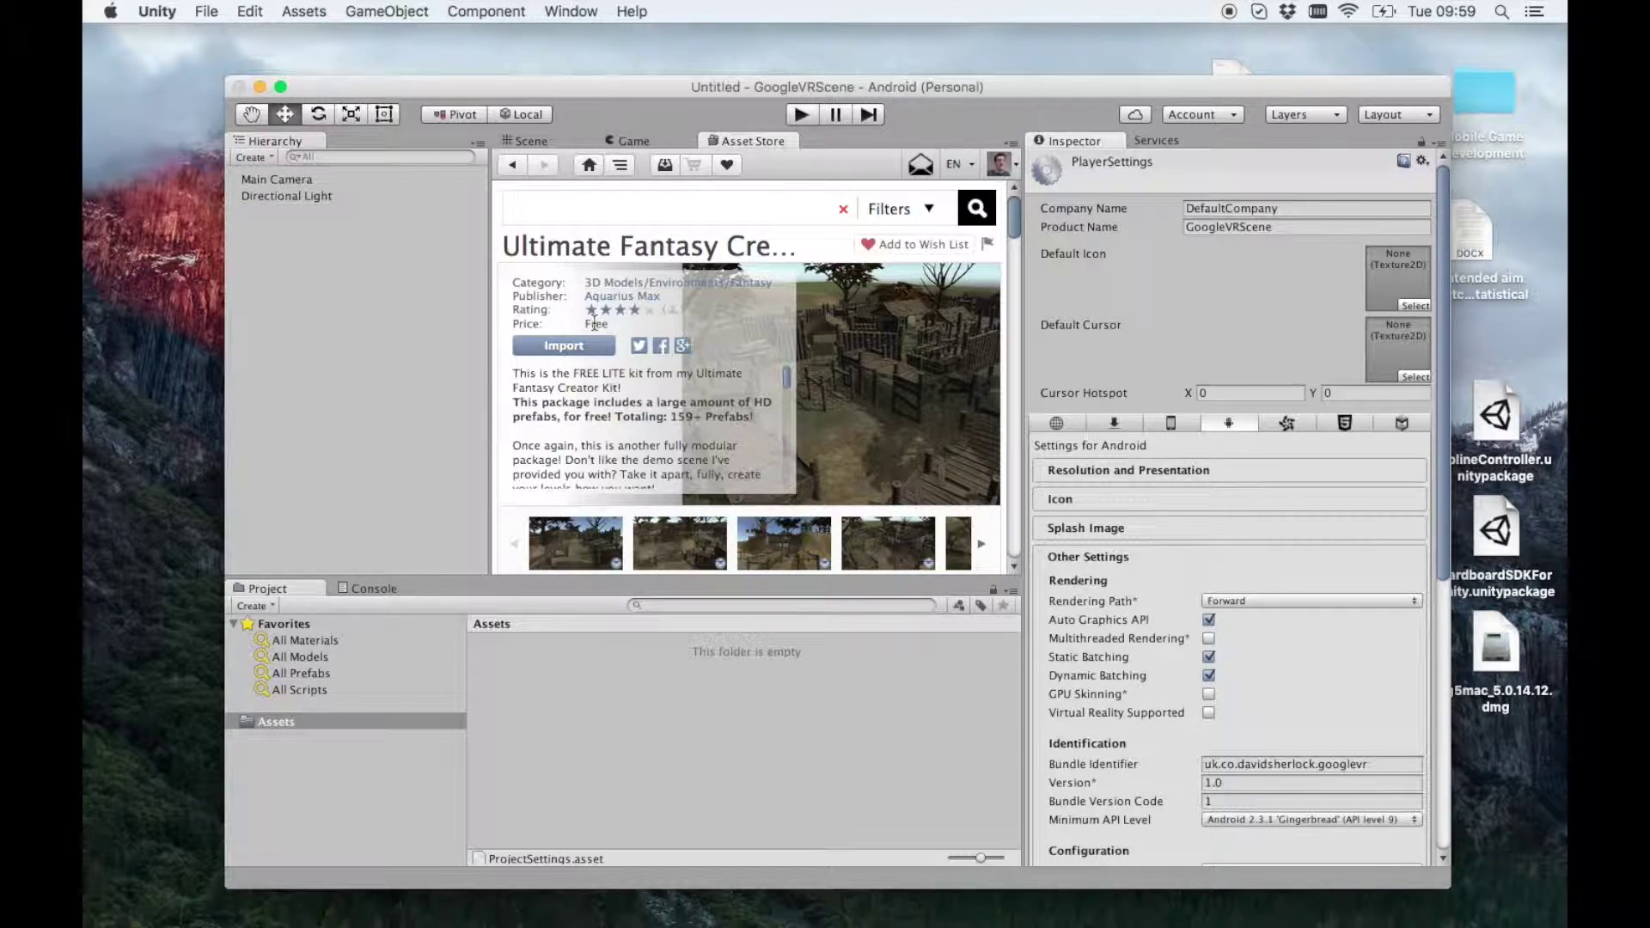
click(587, 351)
Step: Import the Ultimate Fantasy Creator LITE package with all its files checked
click(585, 355)
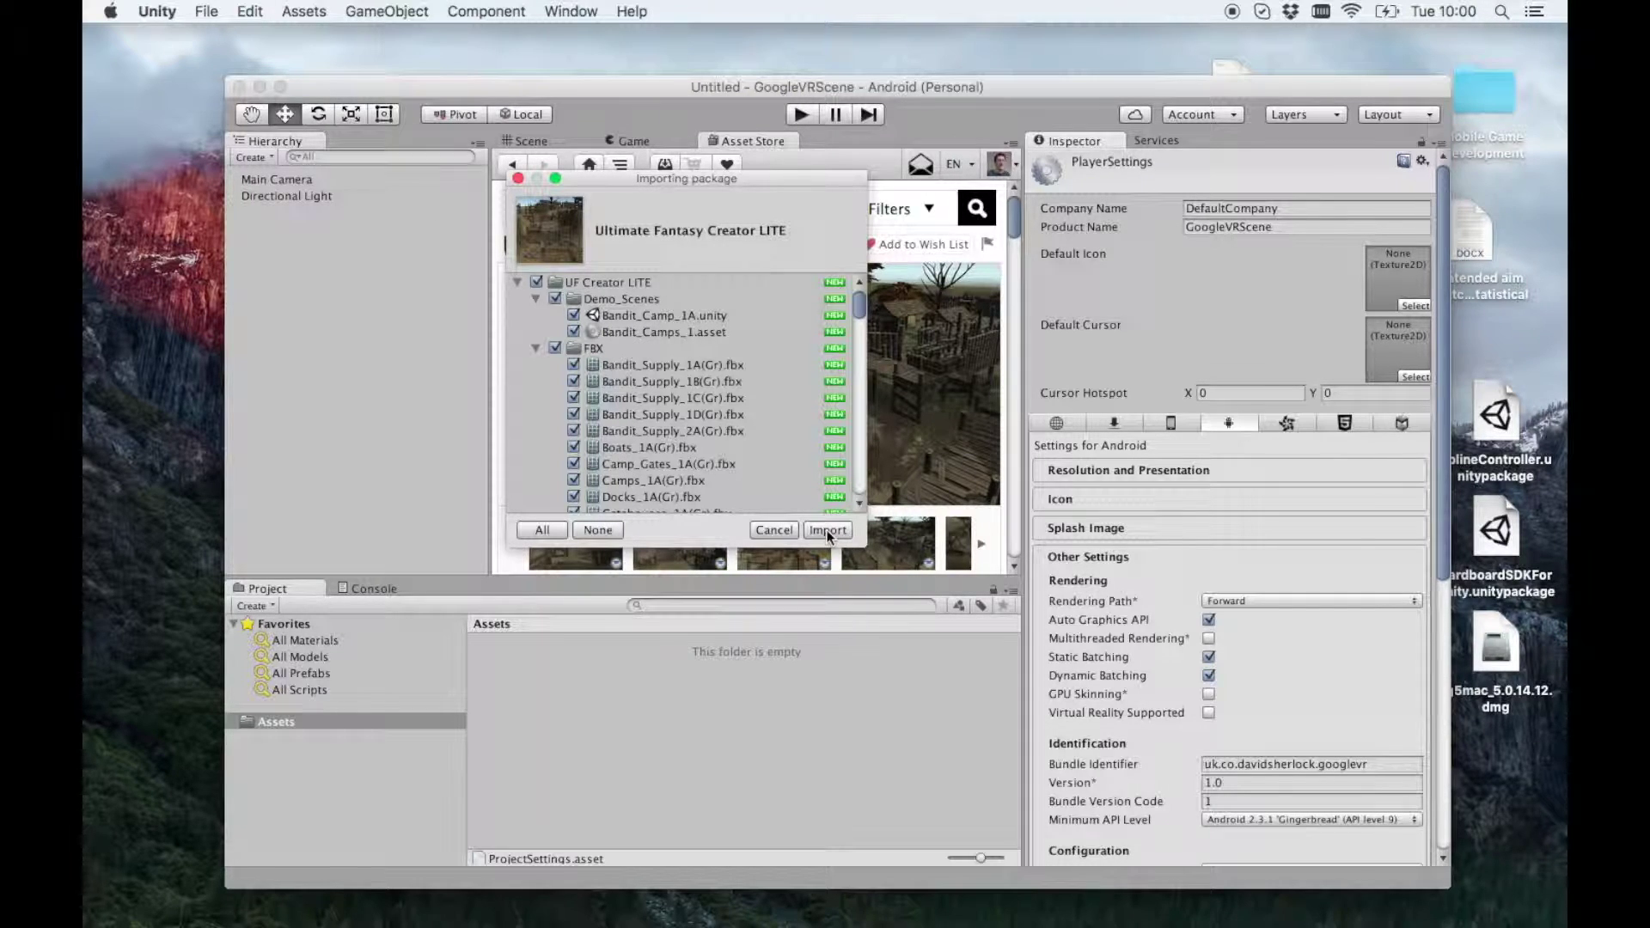
scroll(790, 403, down, 10)
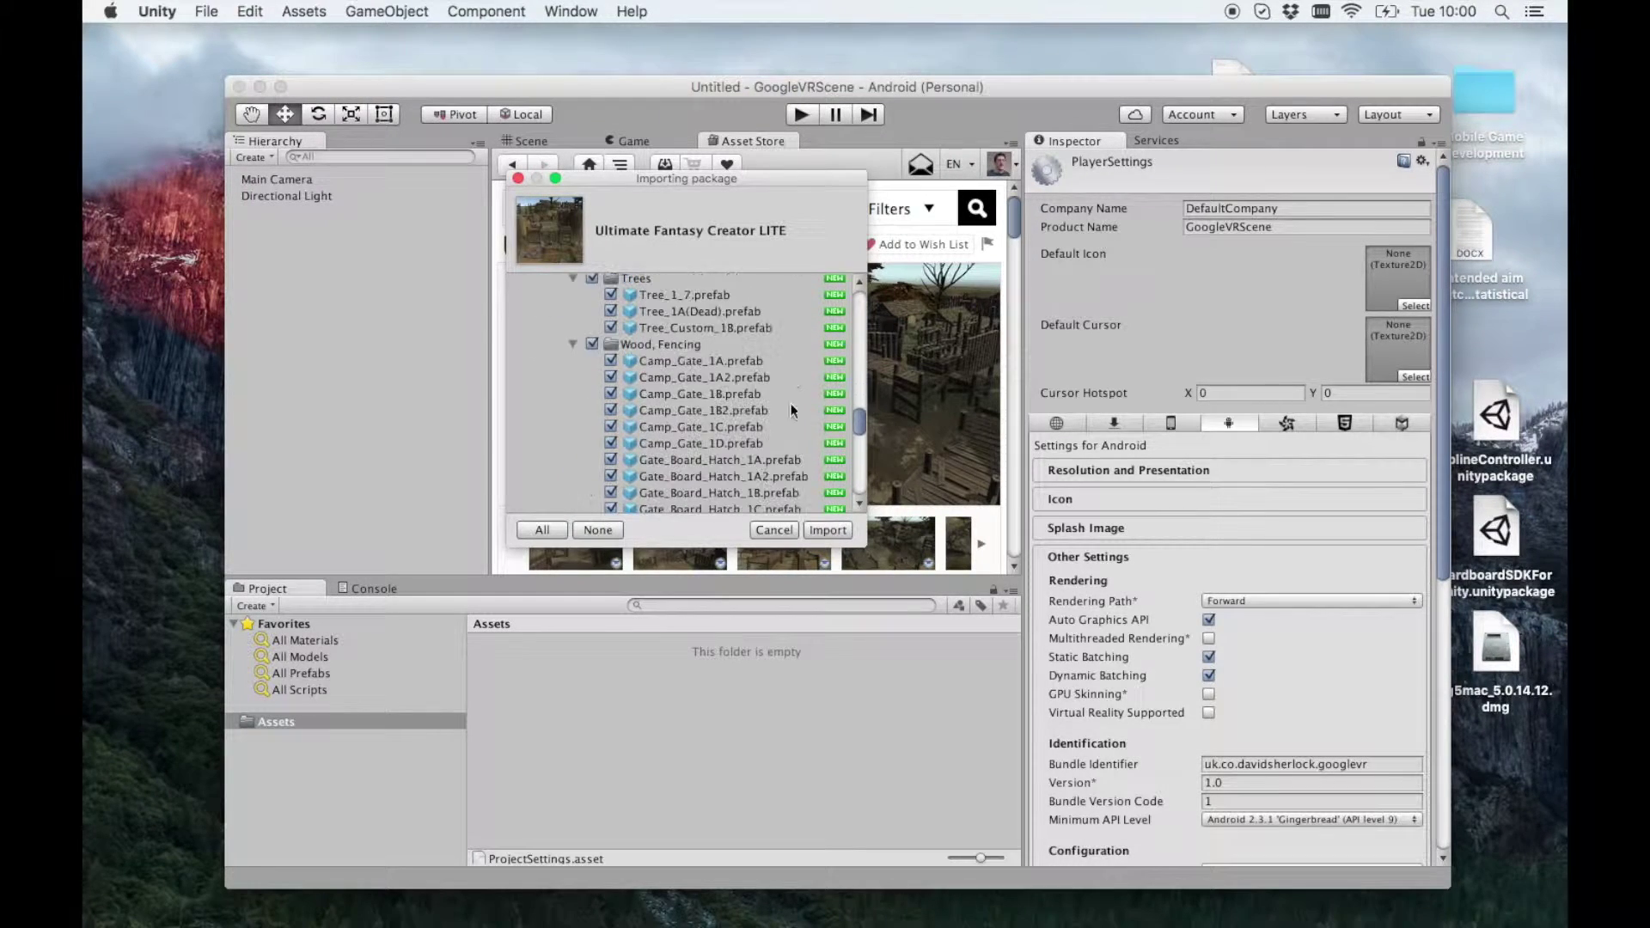
click(832, 531)
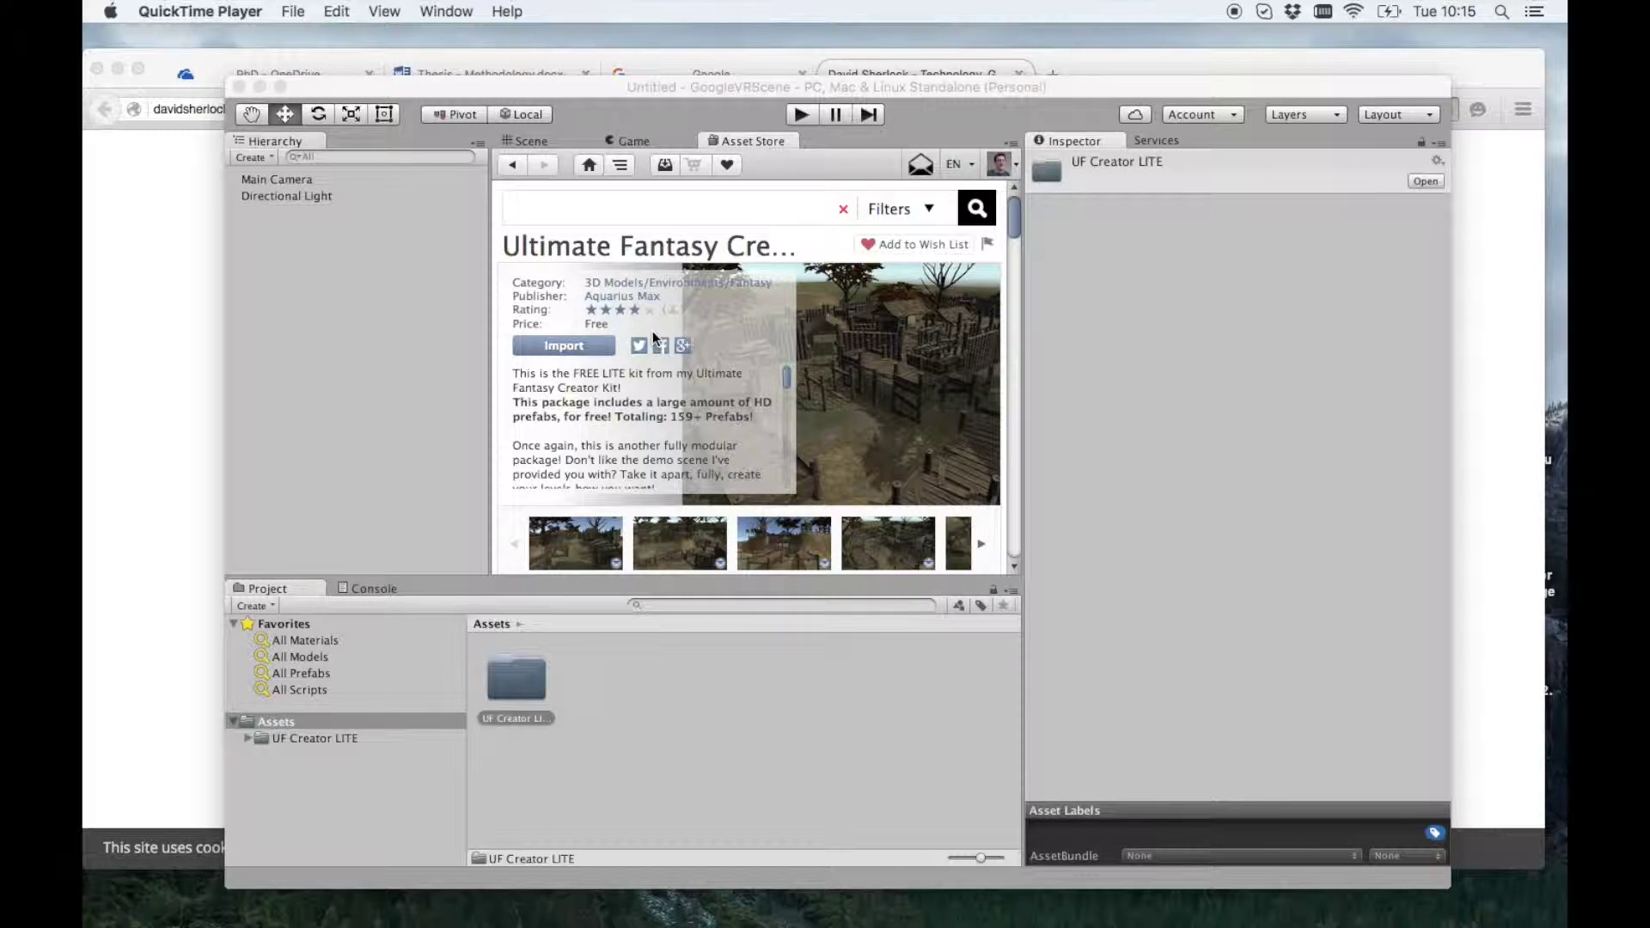
Step: Open Bandit_Camp_1A from UF Creator LITE > Demo_Scenes and show it in the Scene view
click(521, 673)
double_click(521, 673)
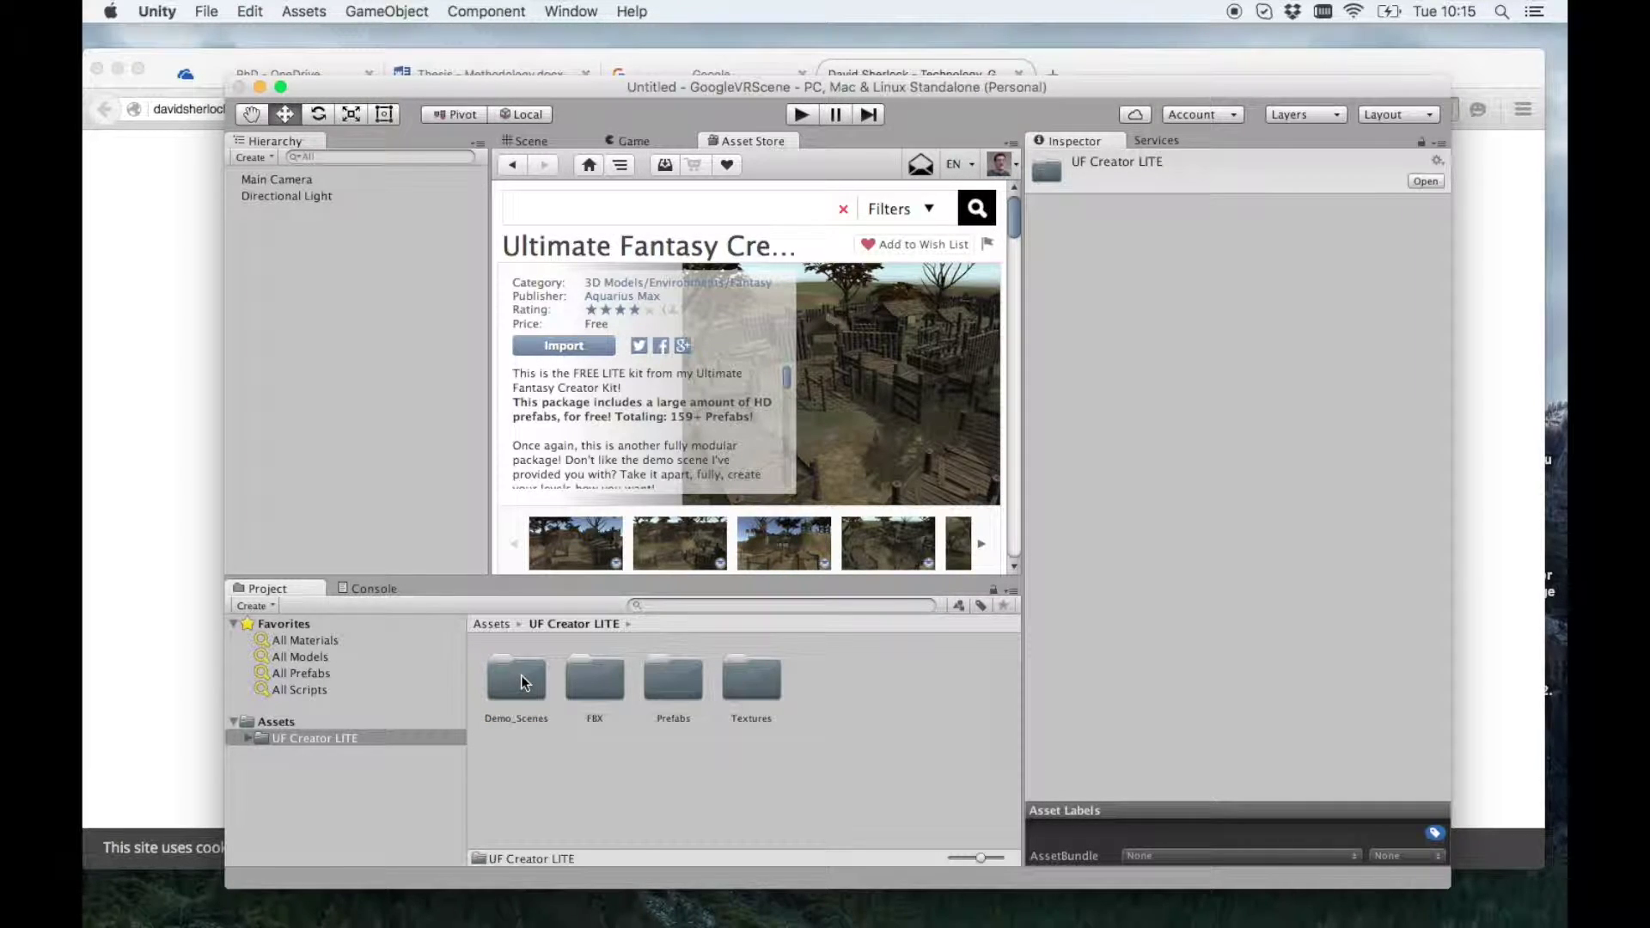
double_click(521, 674)
double_click(512, 678)
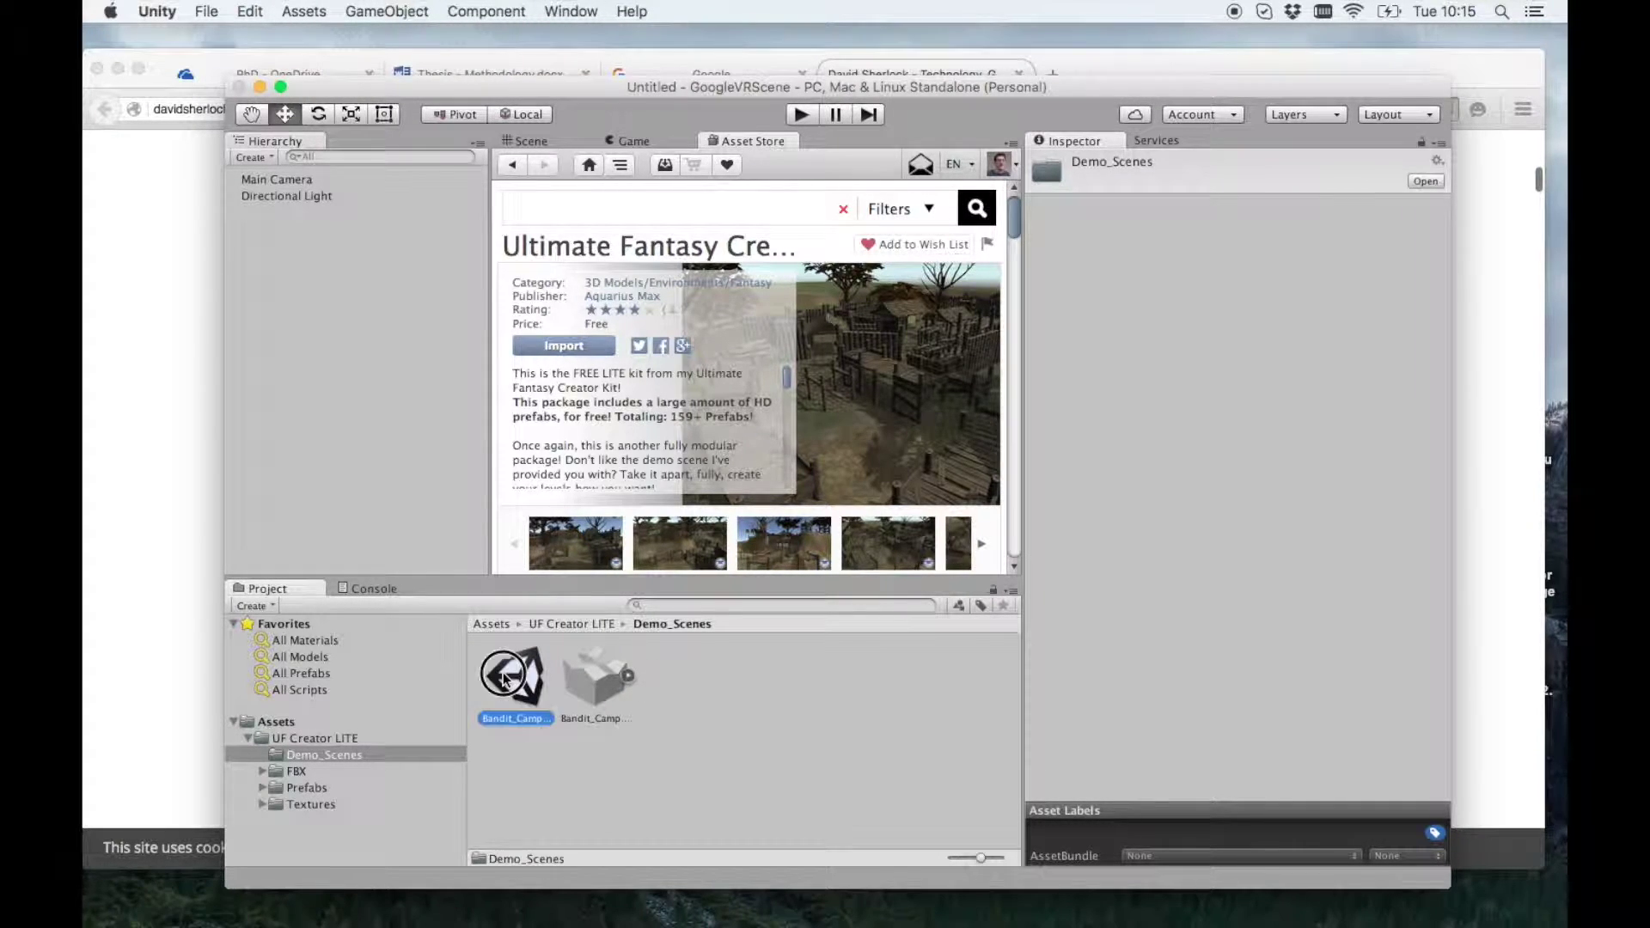
click(536, 142)
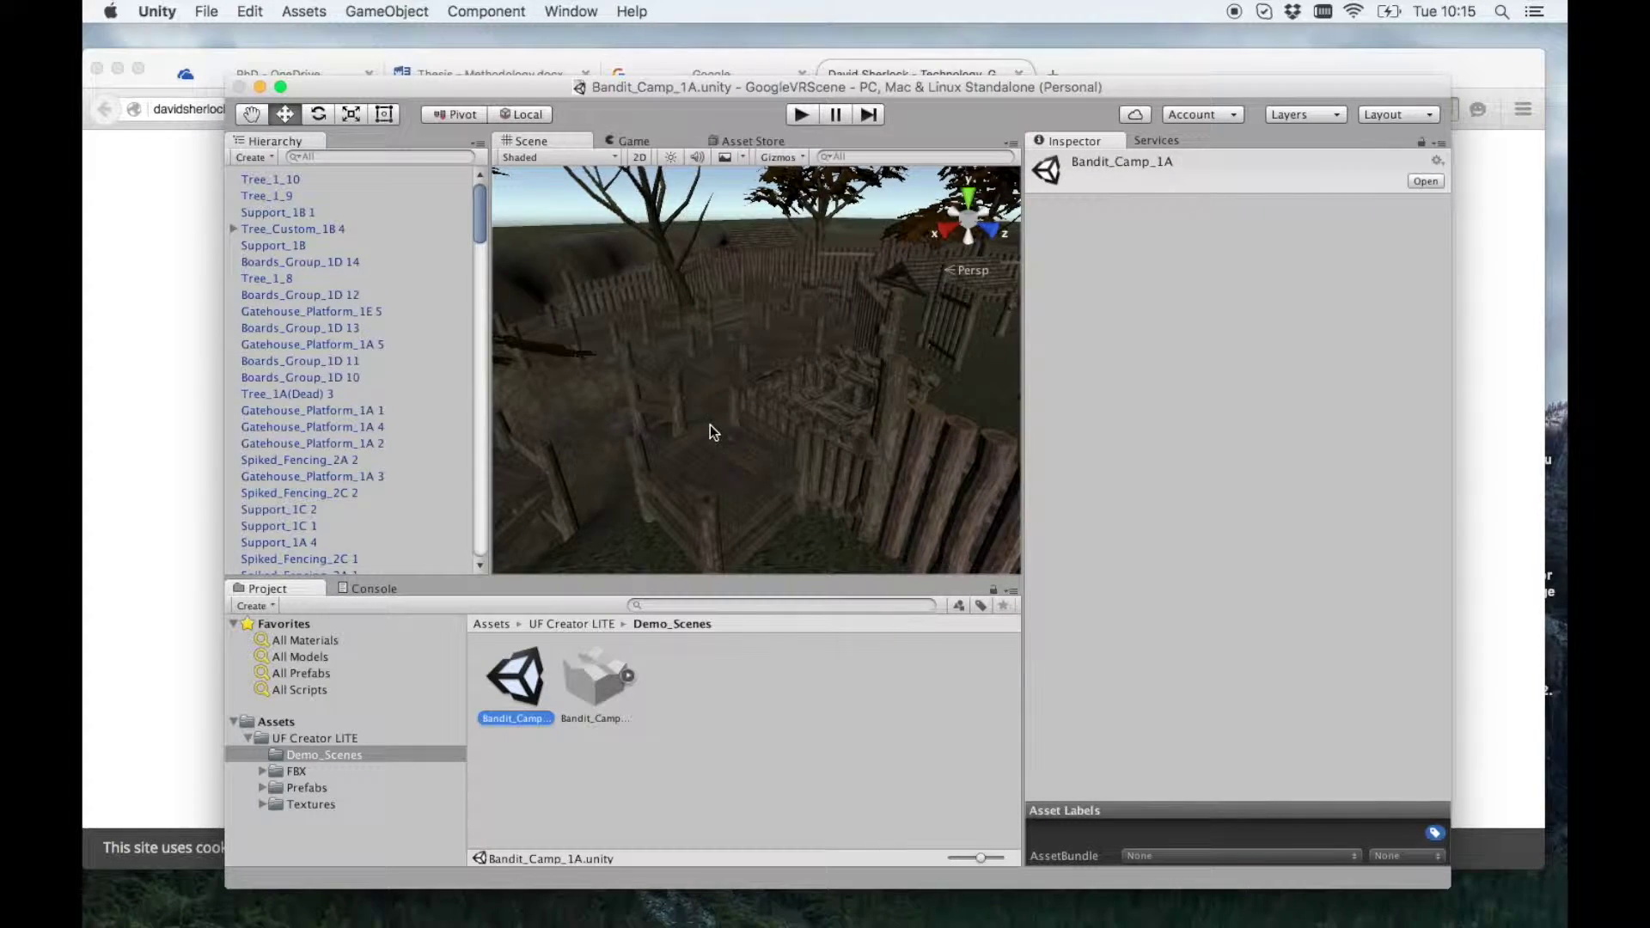
scroll(709, 425, up, 5)
scroll(709, 425, down, 10)
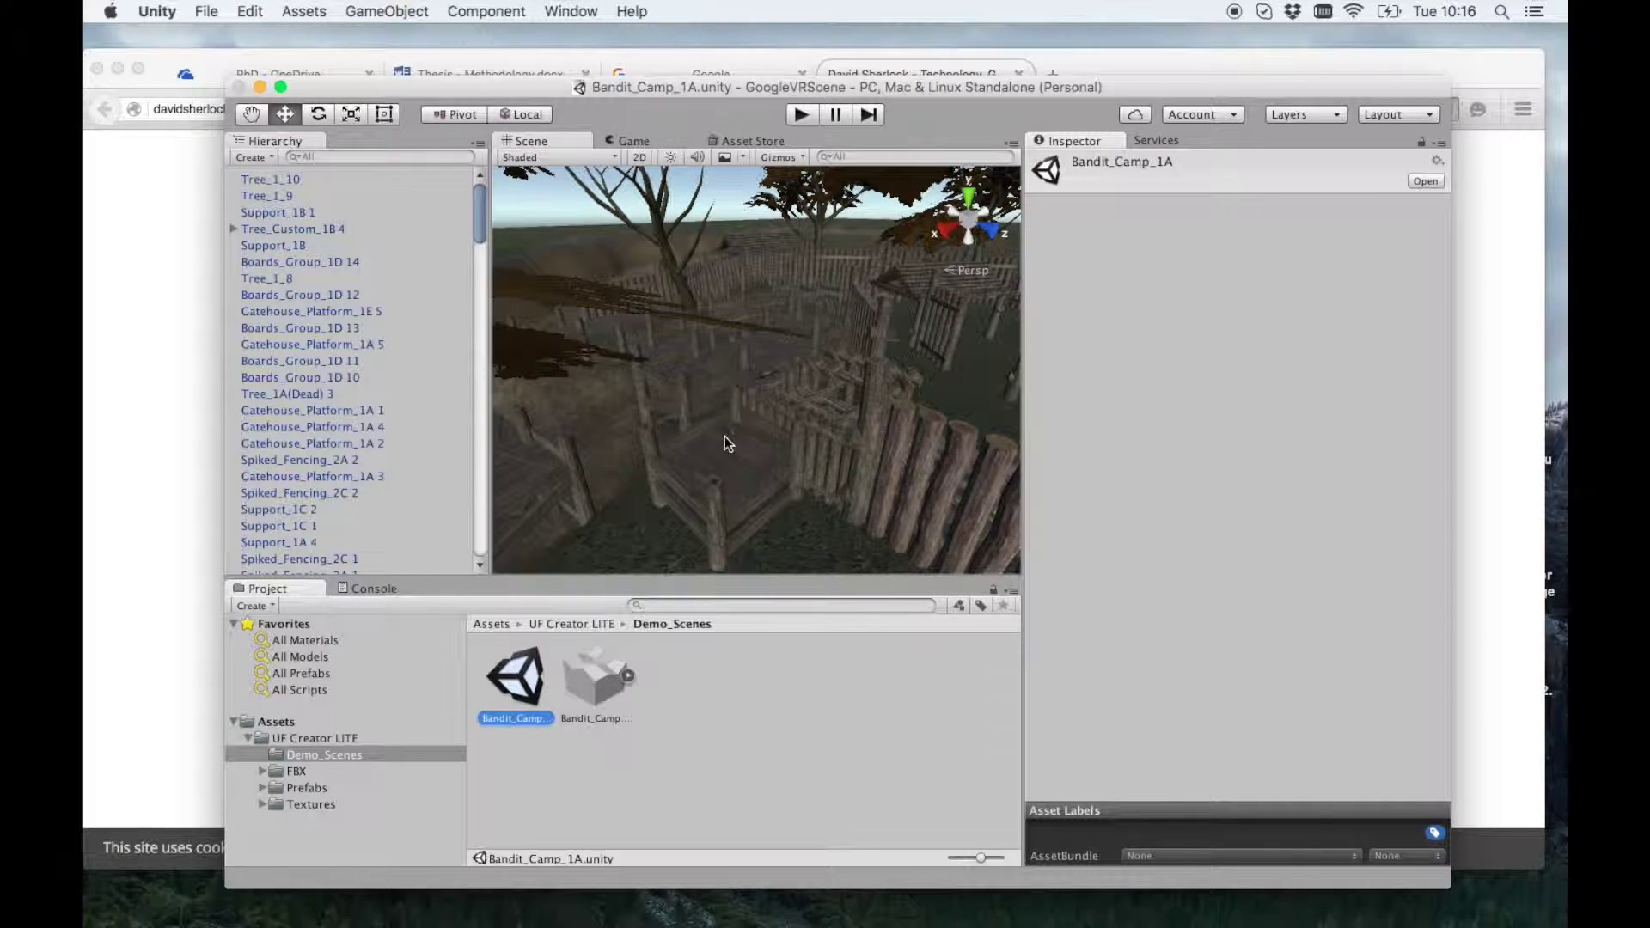
double_click(272, 280)
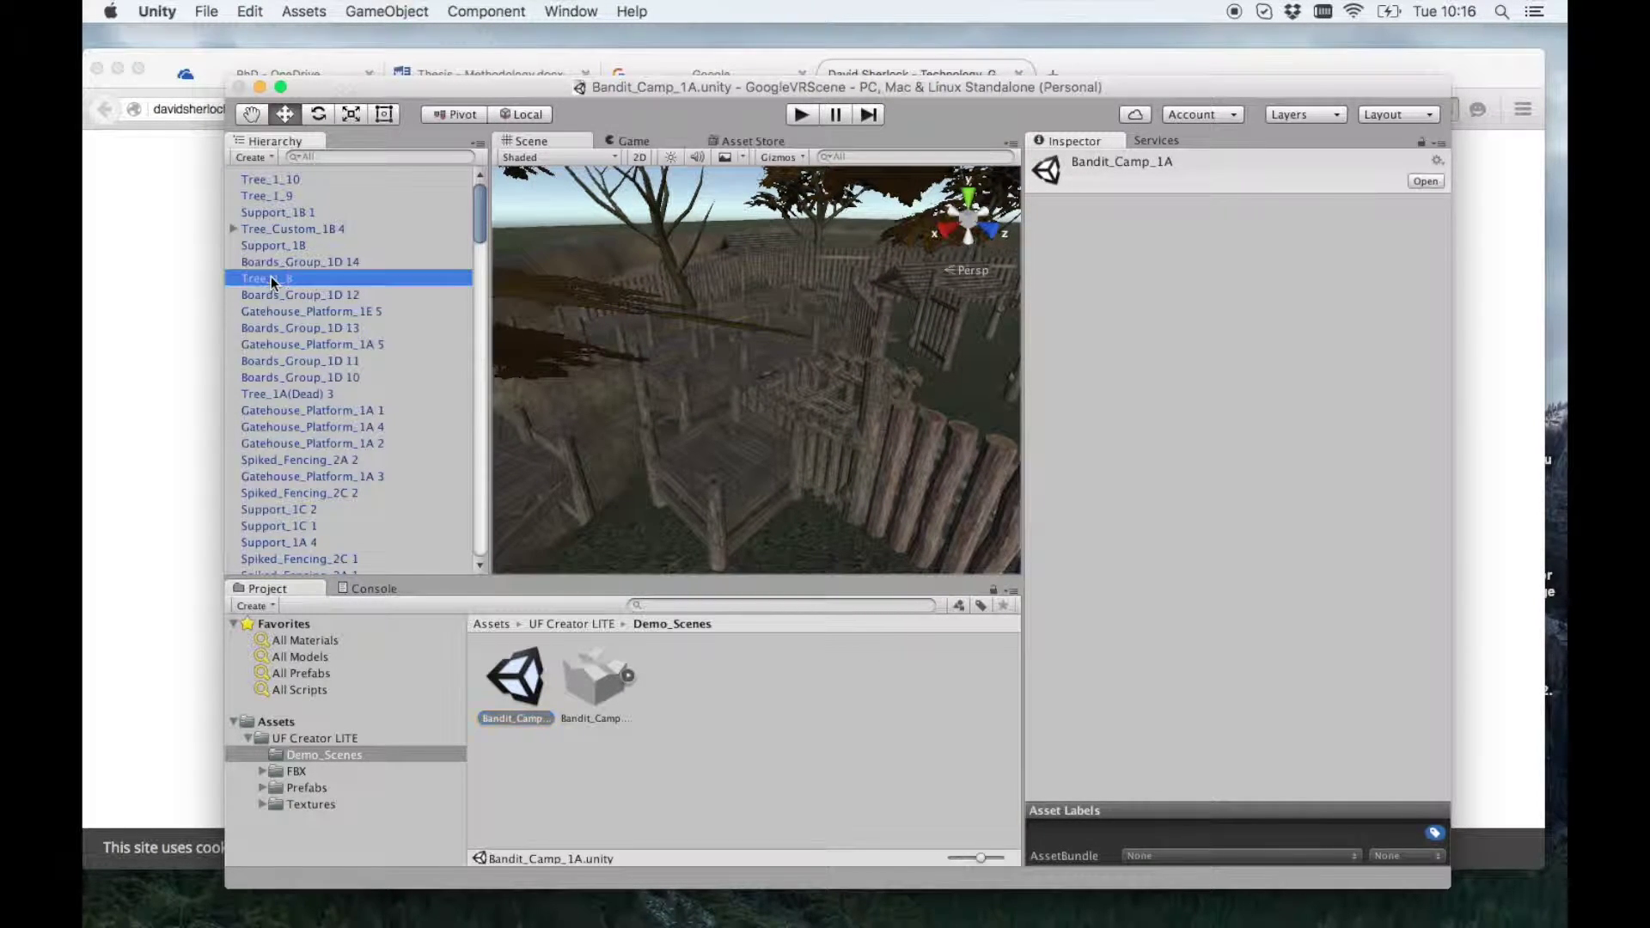
double_click(275, 392)
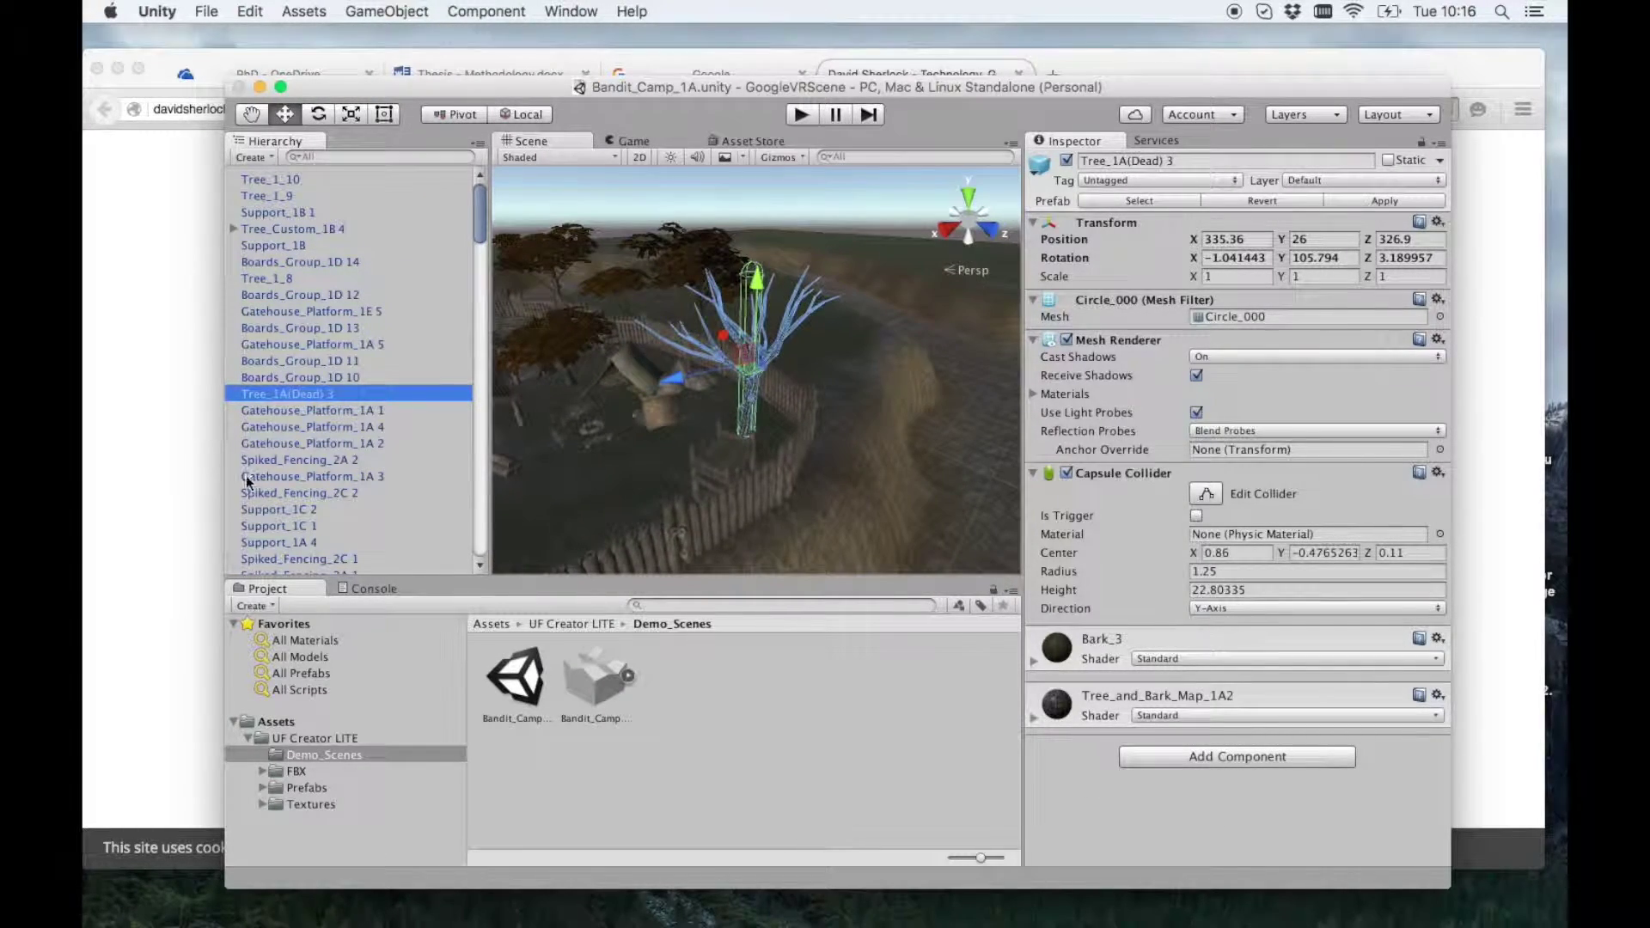
double_click(318, 427)
scroll(720, 461, down, 10)
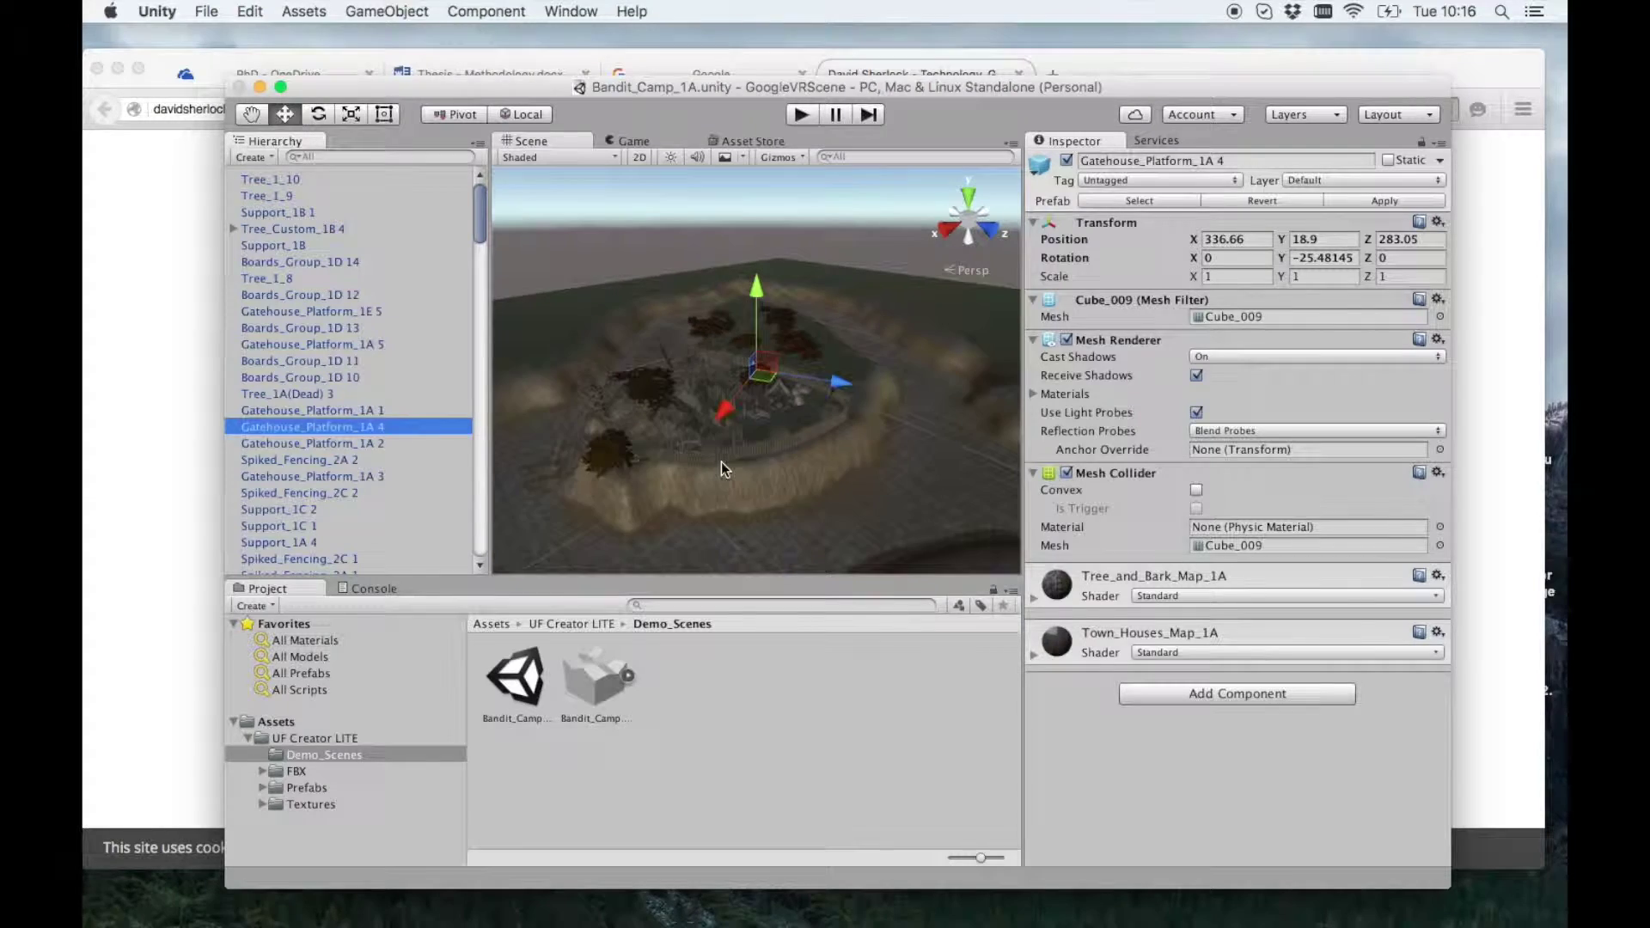
double_click(287, 509)
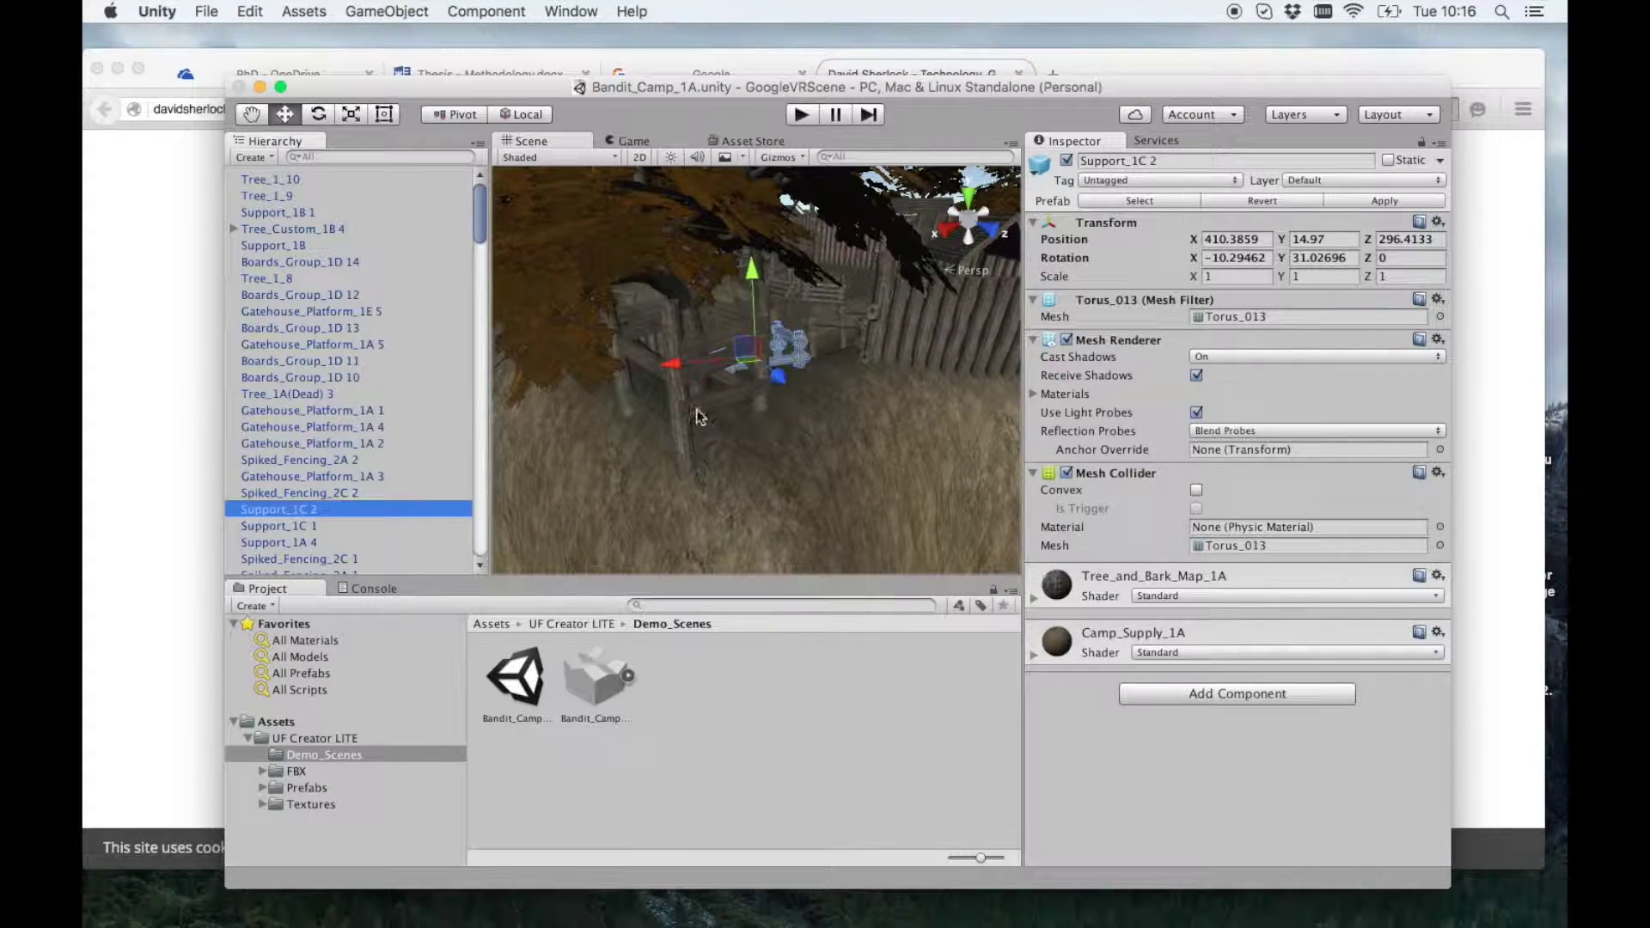
double_click(279, 262)
alt+drag(611, 333, 143, 308)
alt+drag(828, 379, 1252, 370)
scroll(818, 373, up, 10)
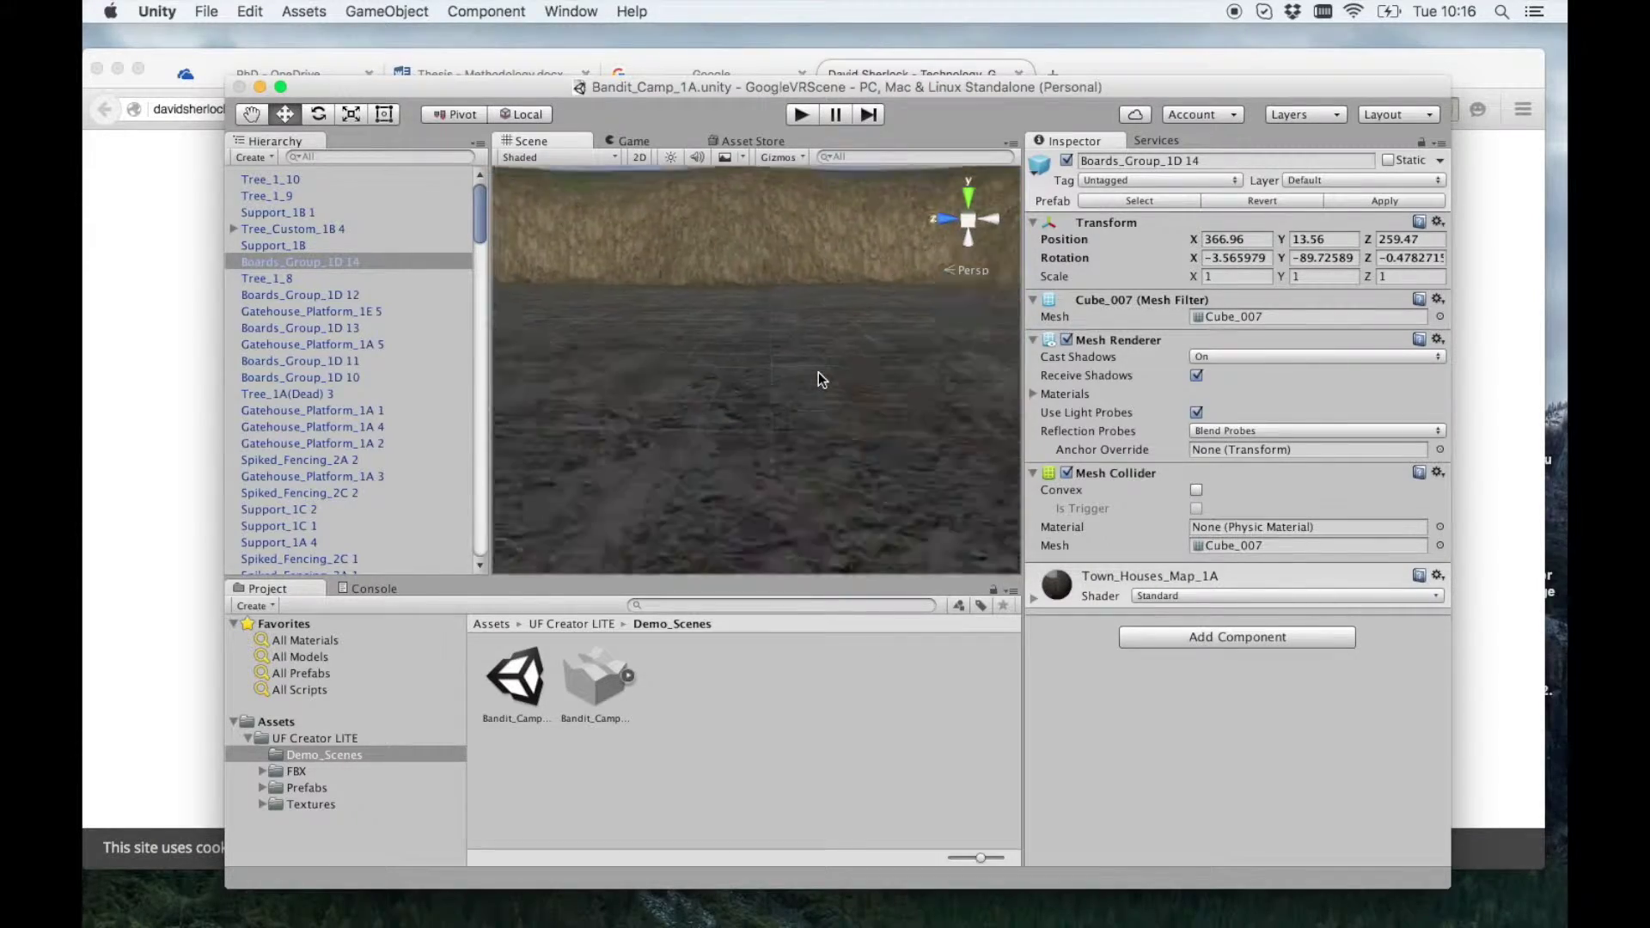
scroll(818, 373, down, 5)
alt+drag(818, 372, 869, 354)
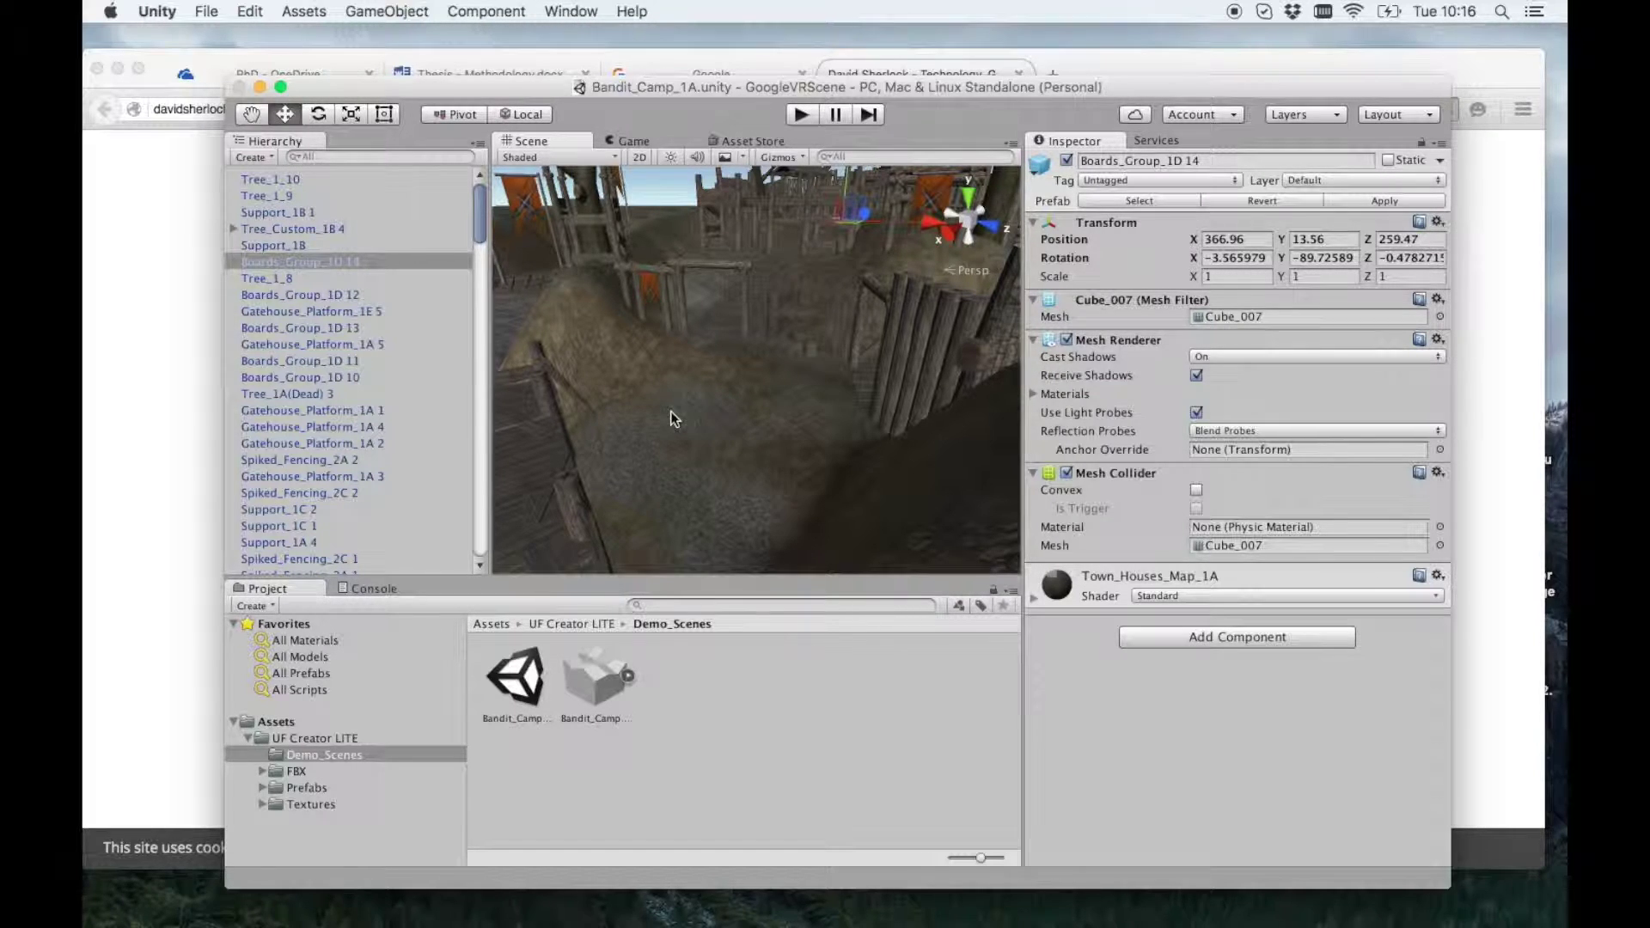
Step: Search Google in Firefox for 'google cardboard unity'
click(1019, 73)
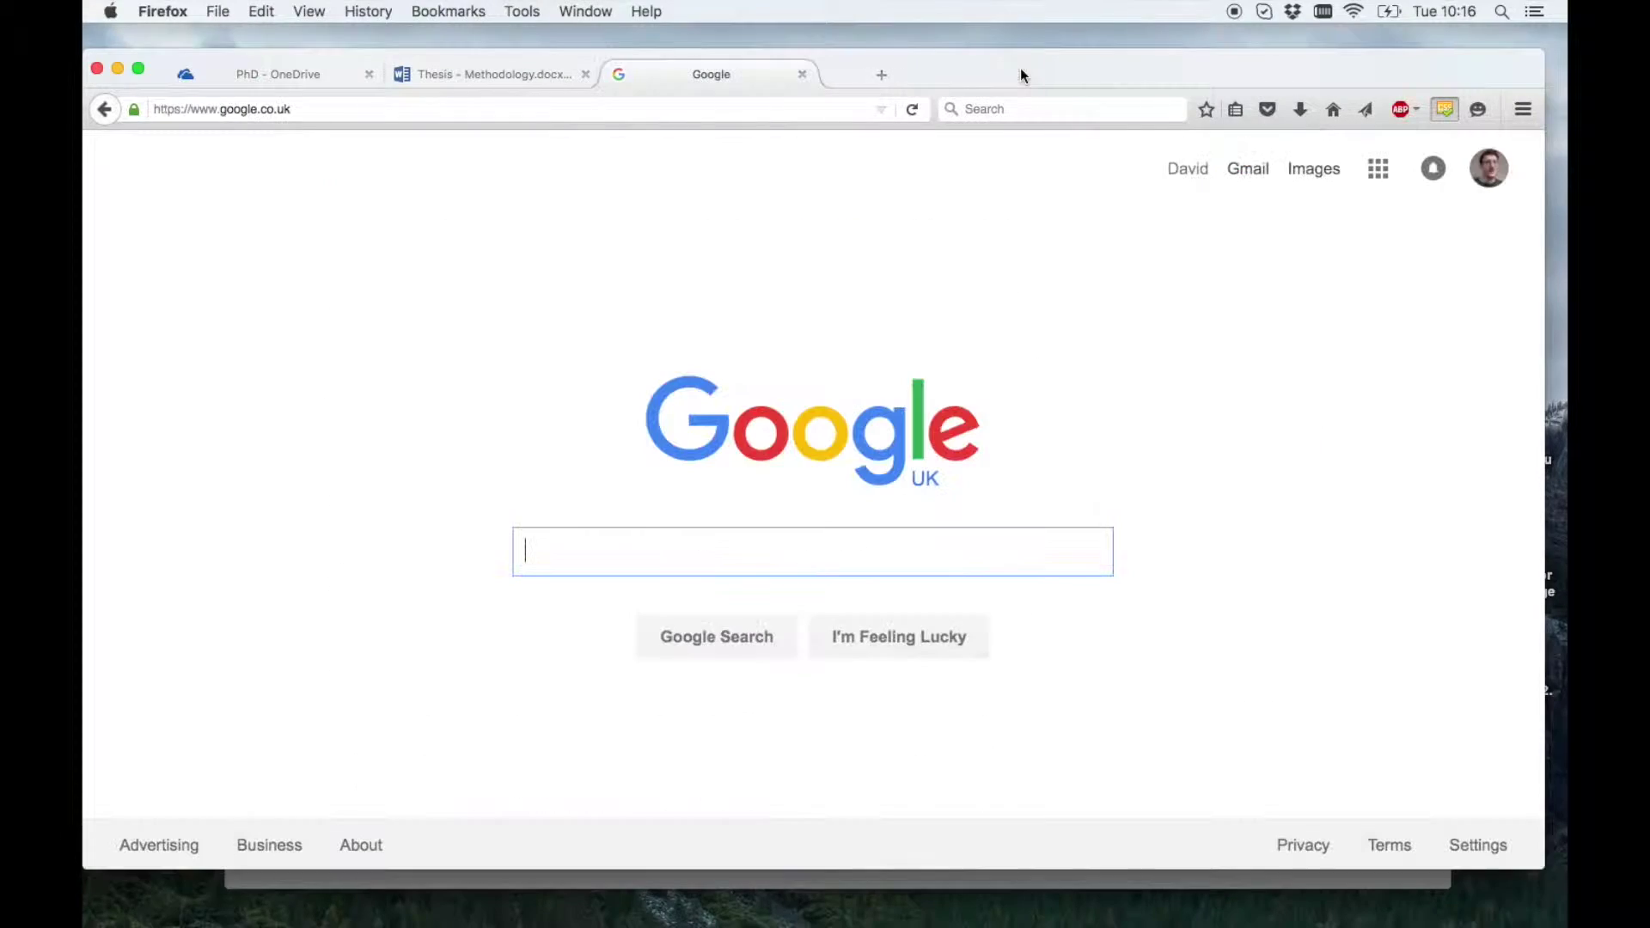
text(gg)
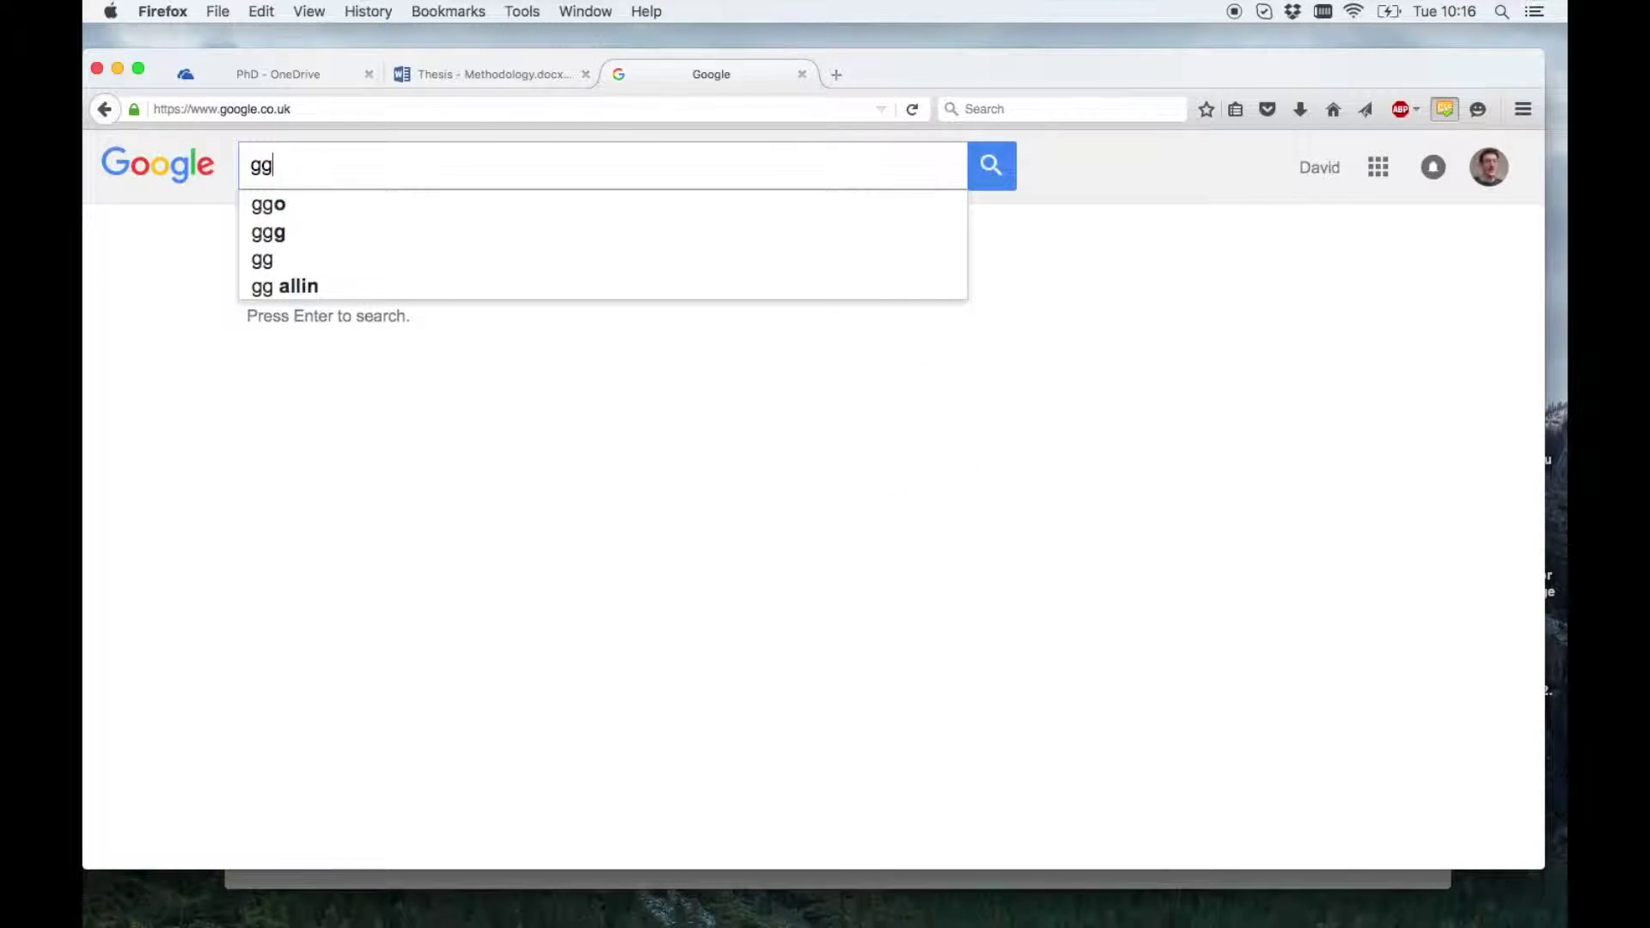
key(BackSpace)
text(o)
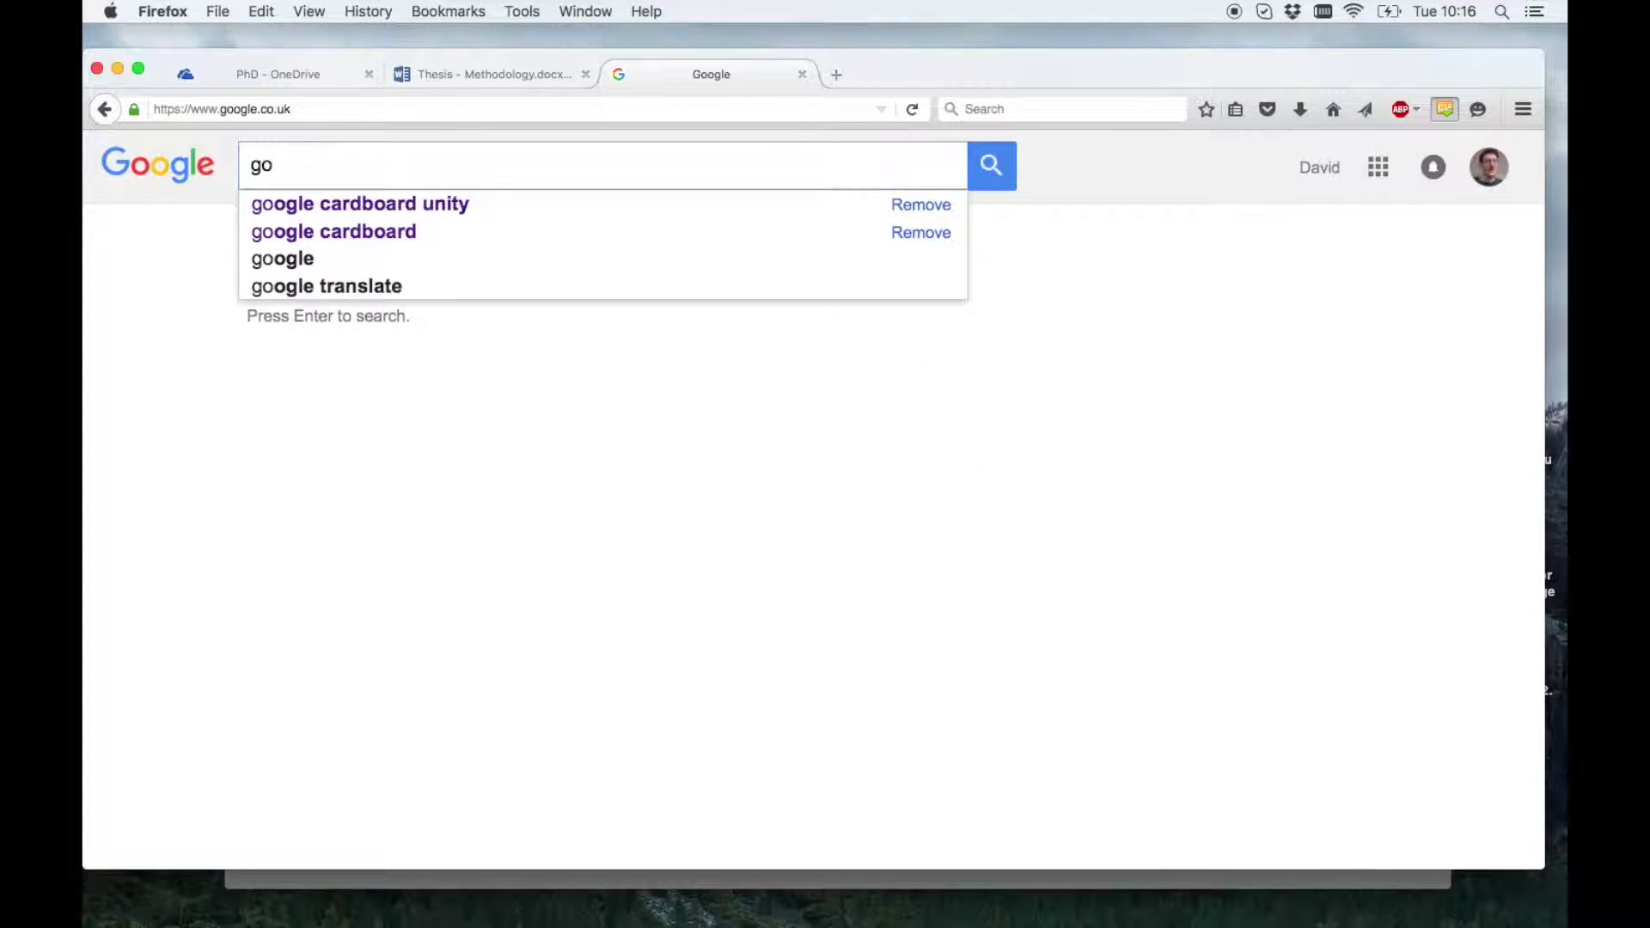
key(Up)
key(Down)
key(Down)
key(Return)
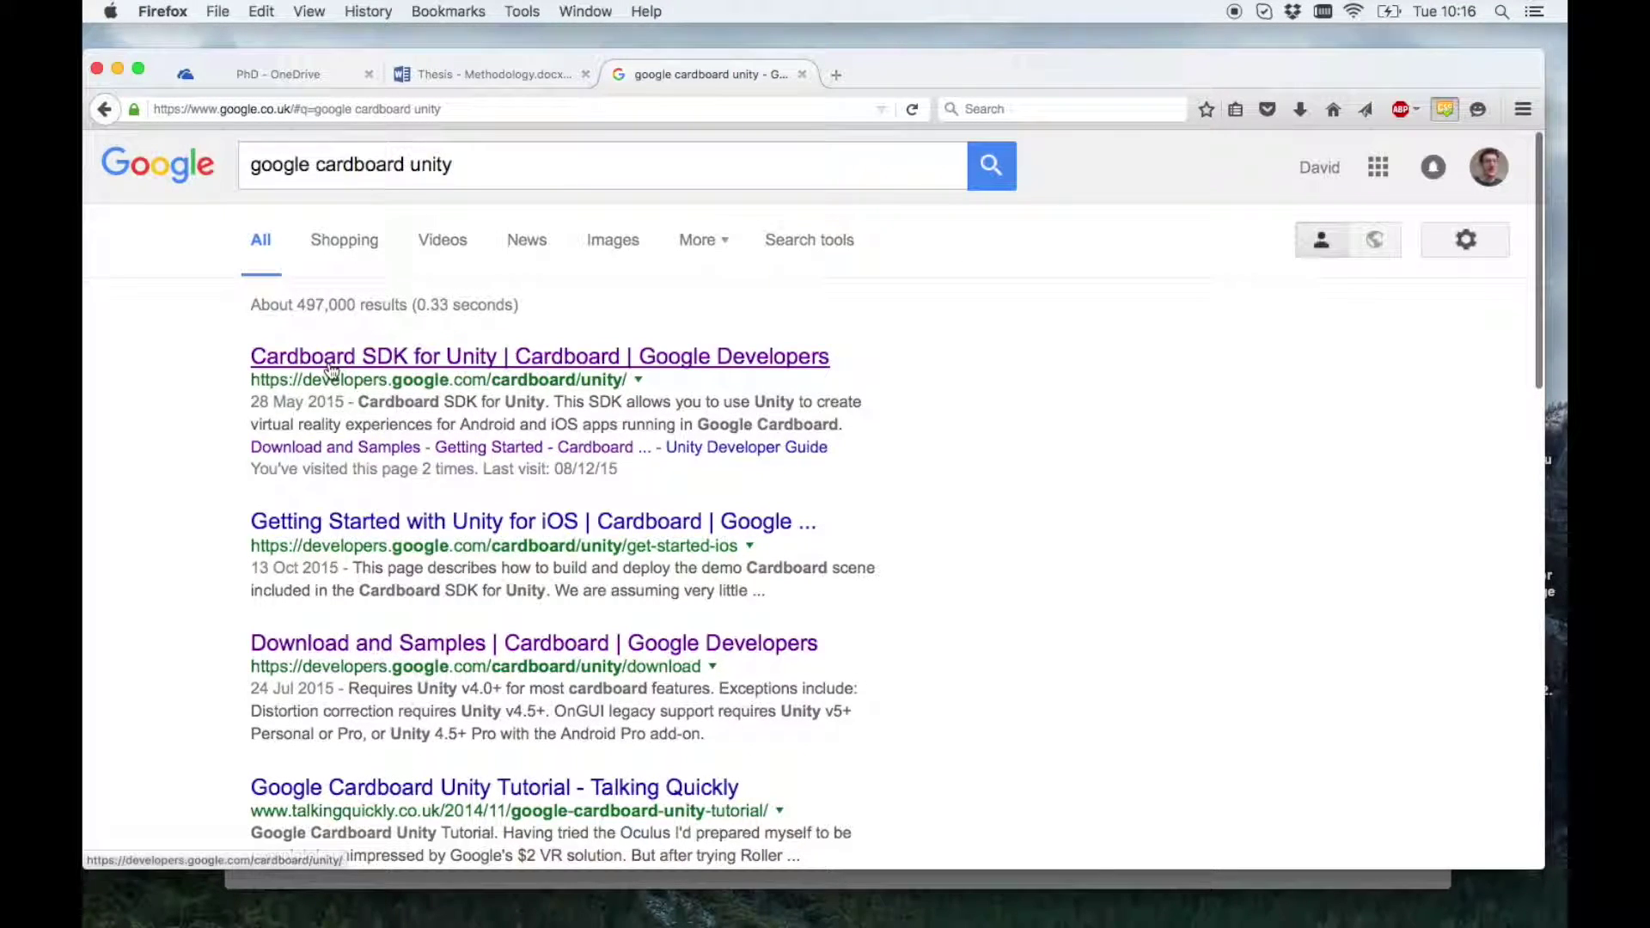
Step: Open the Cardboard SDK for Unity Download and Samples page and start the direct unitypackage download
click(399, 362)
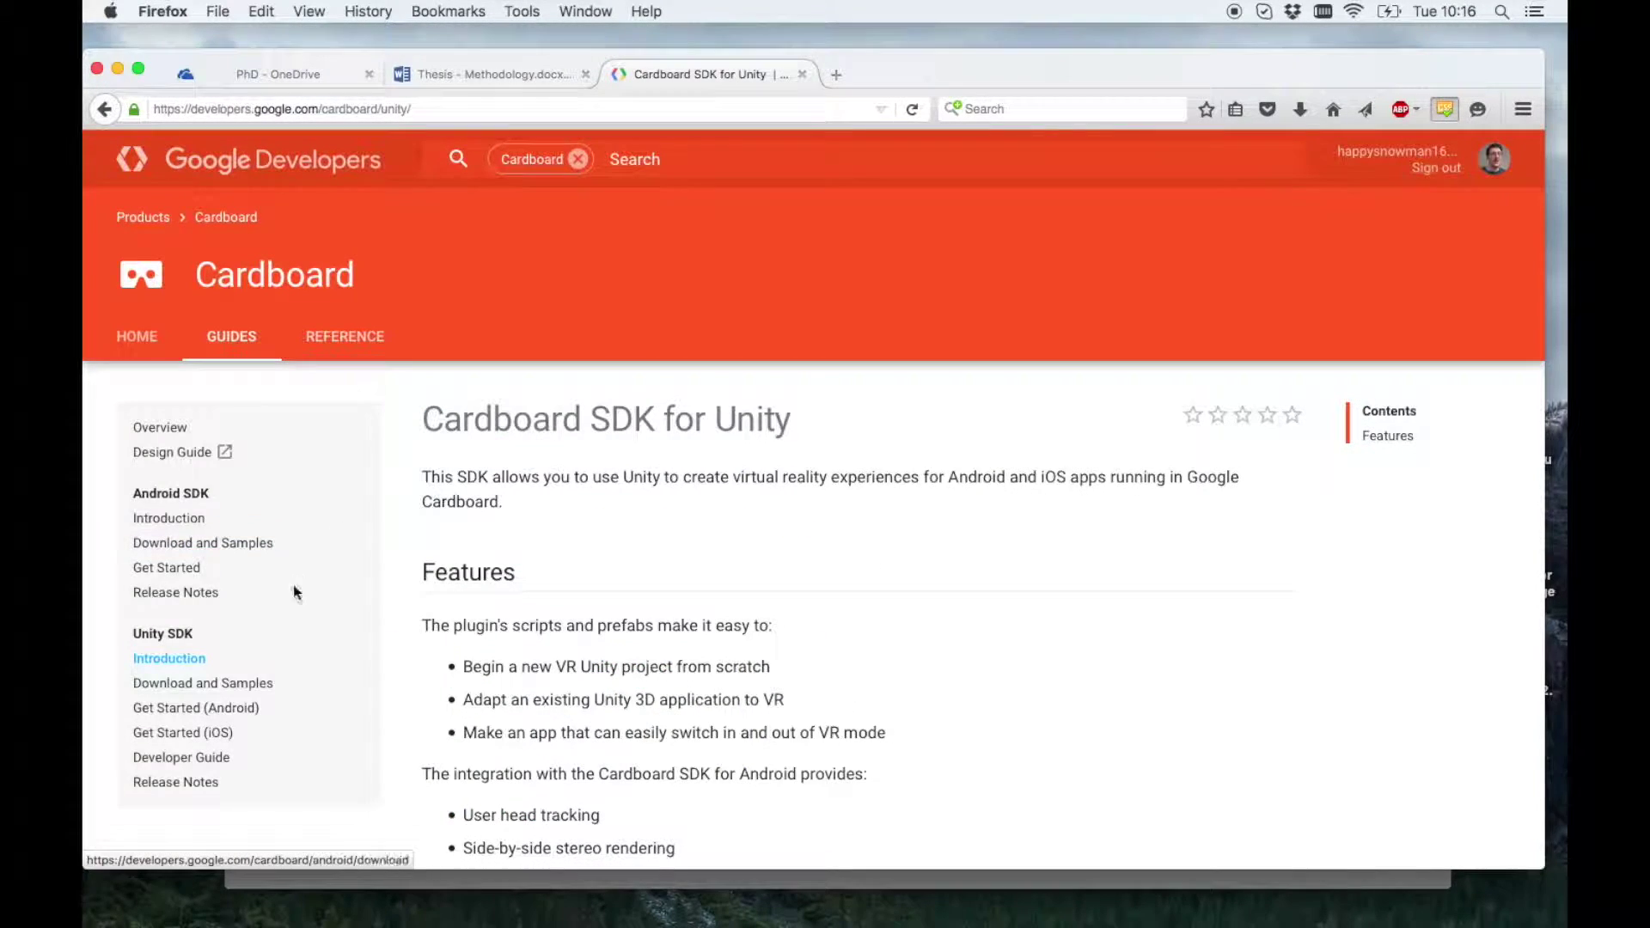
click(237, 684)
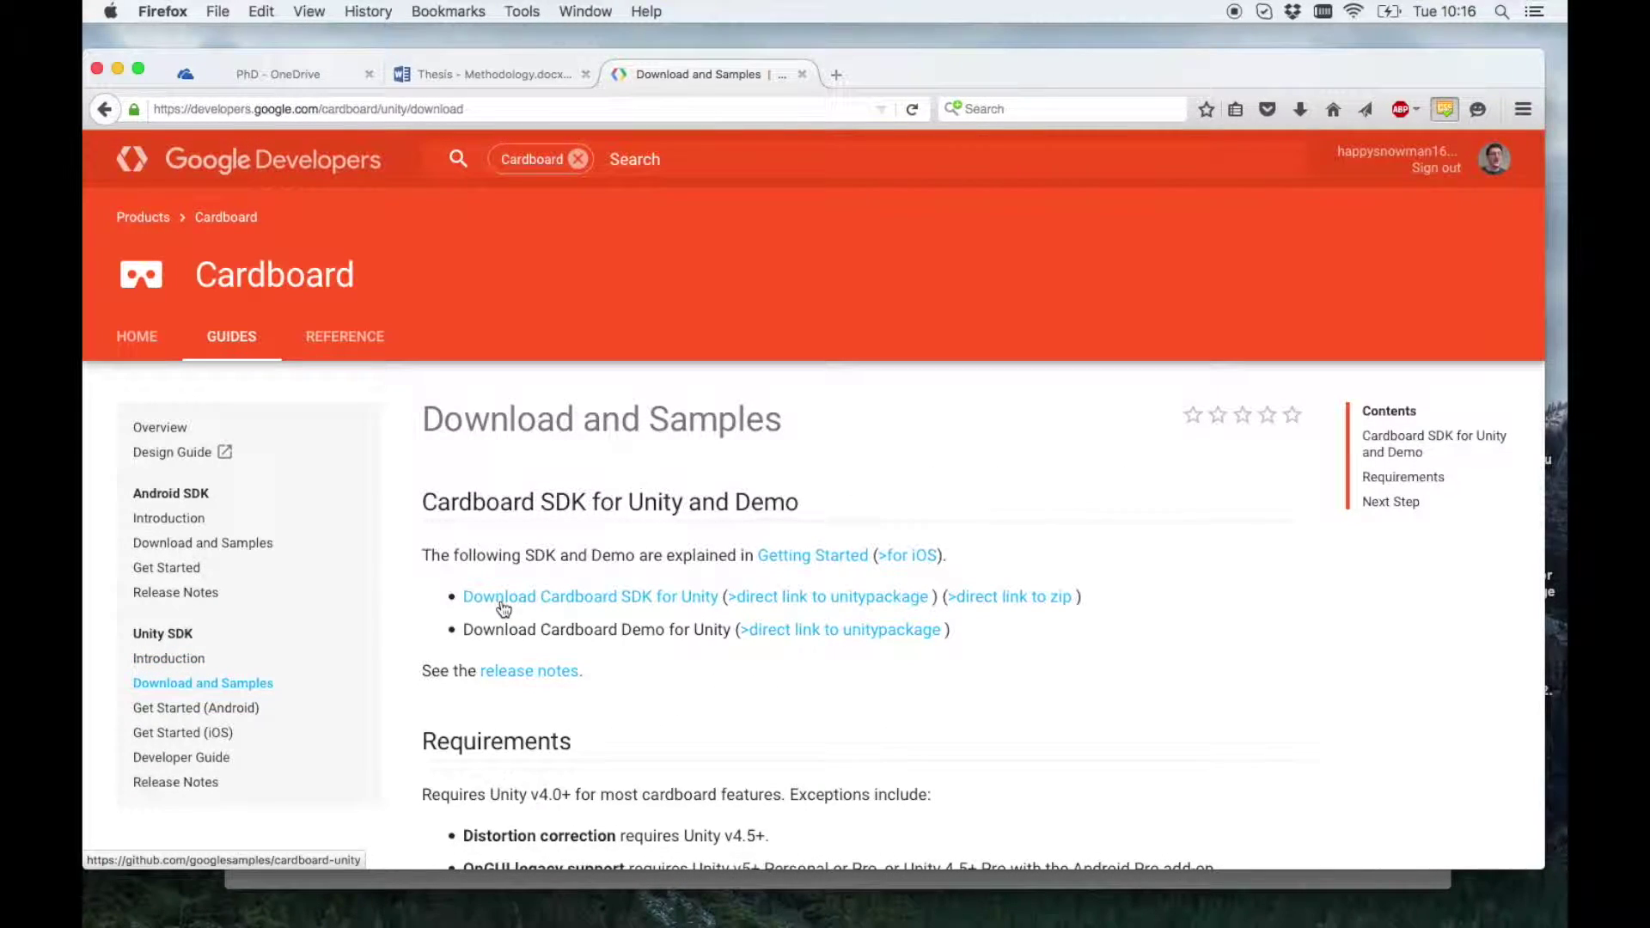
click(793, 601)
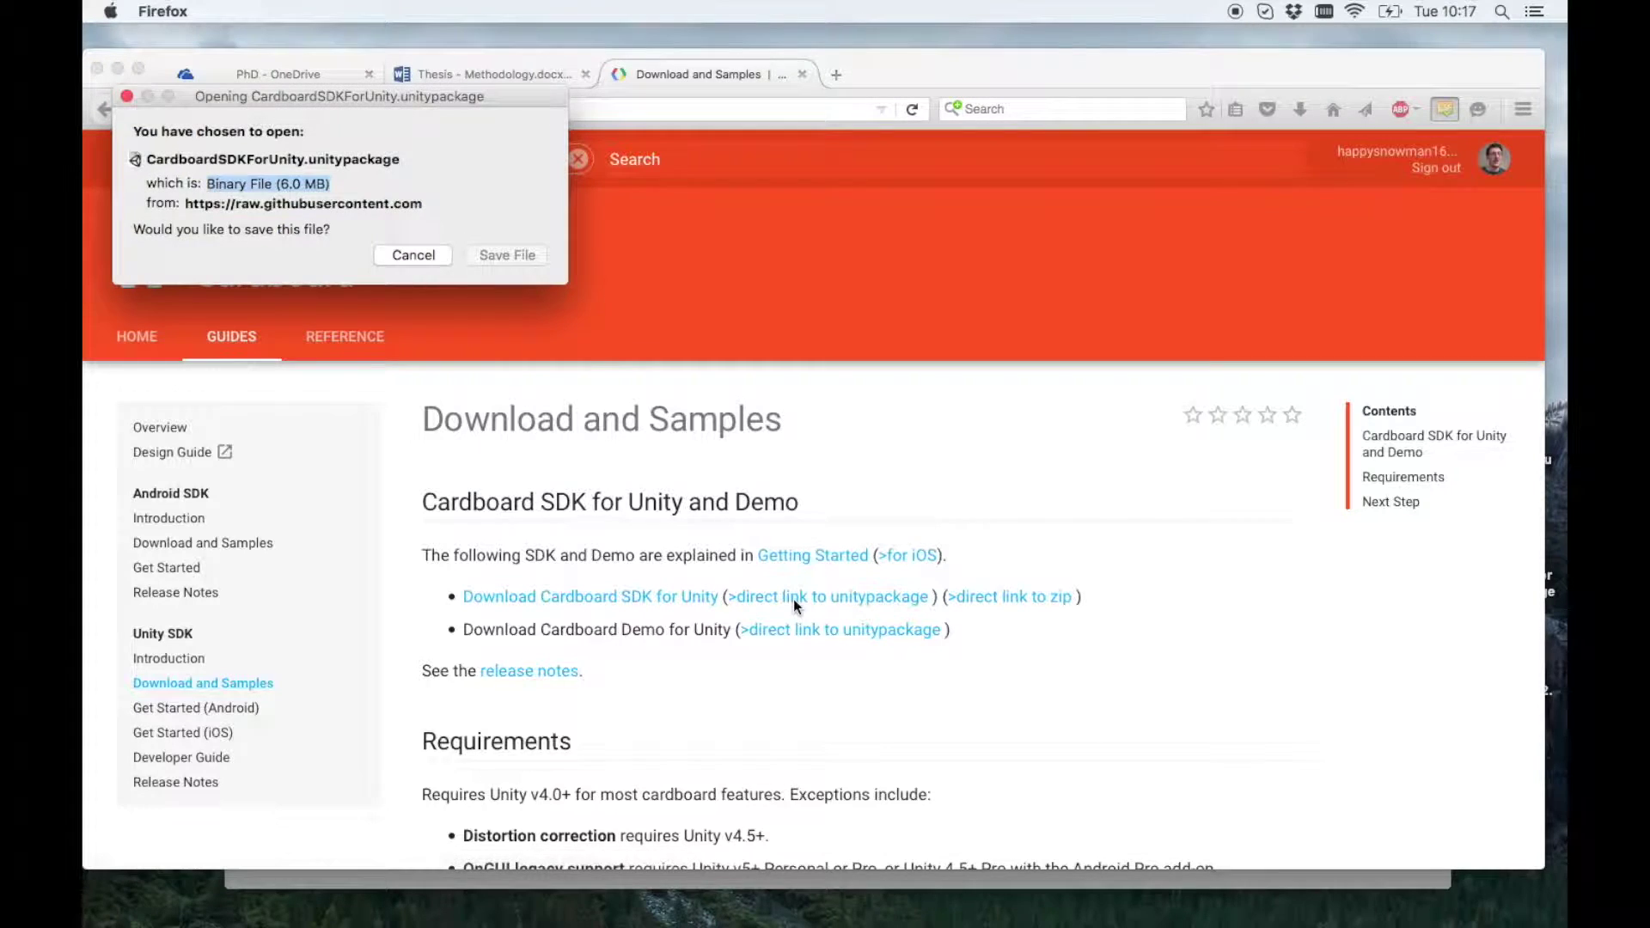
Step: Save CardboardSDKForUnity.unitypackage to the Desktop, replacing the old copy, and reveal it in Finder
click(490, 253)
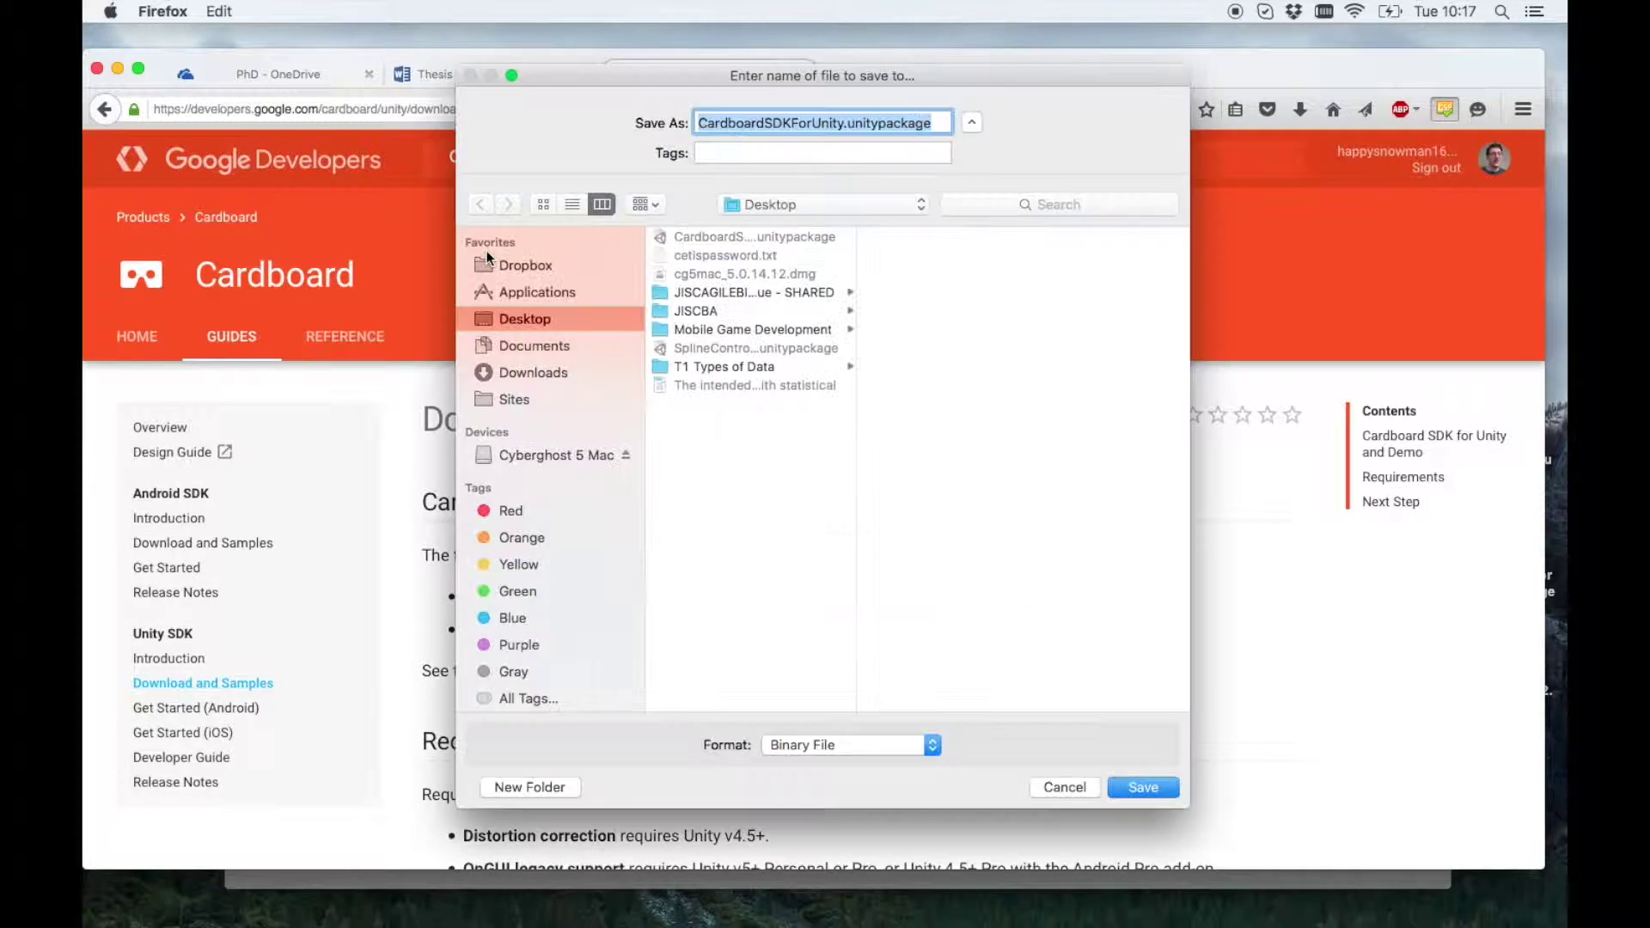
click(1143, 787)
click(959, 213)
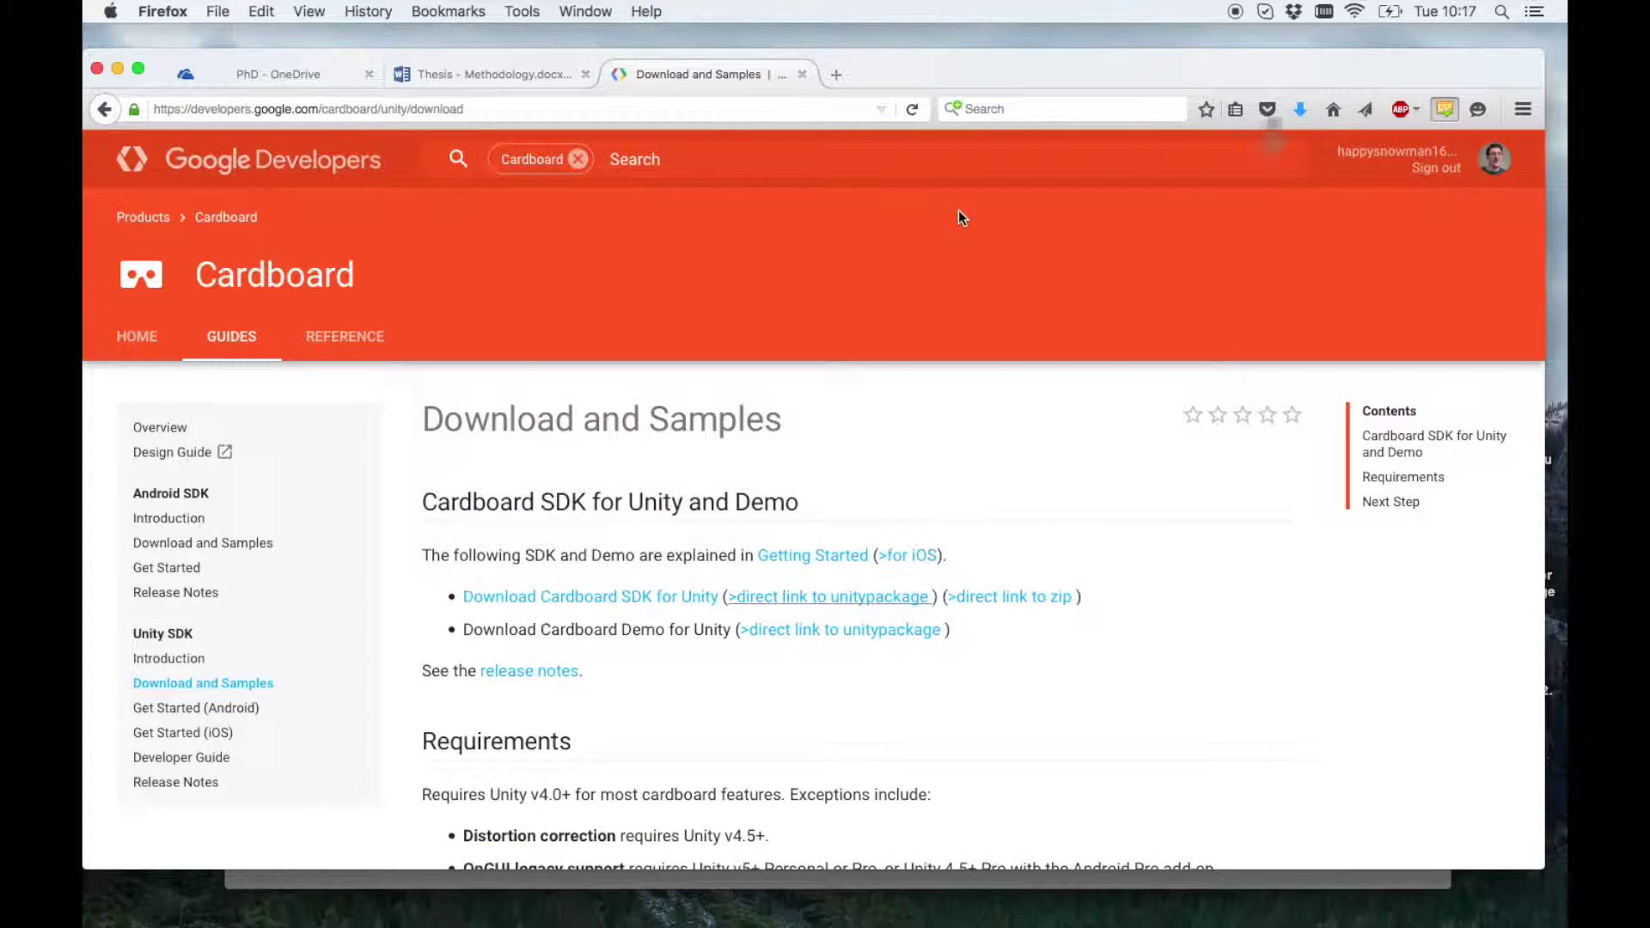
click(1301, 110)
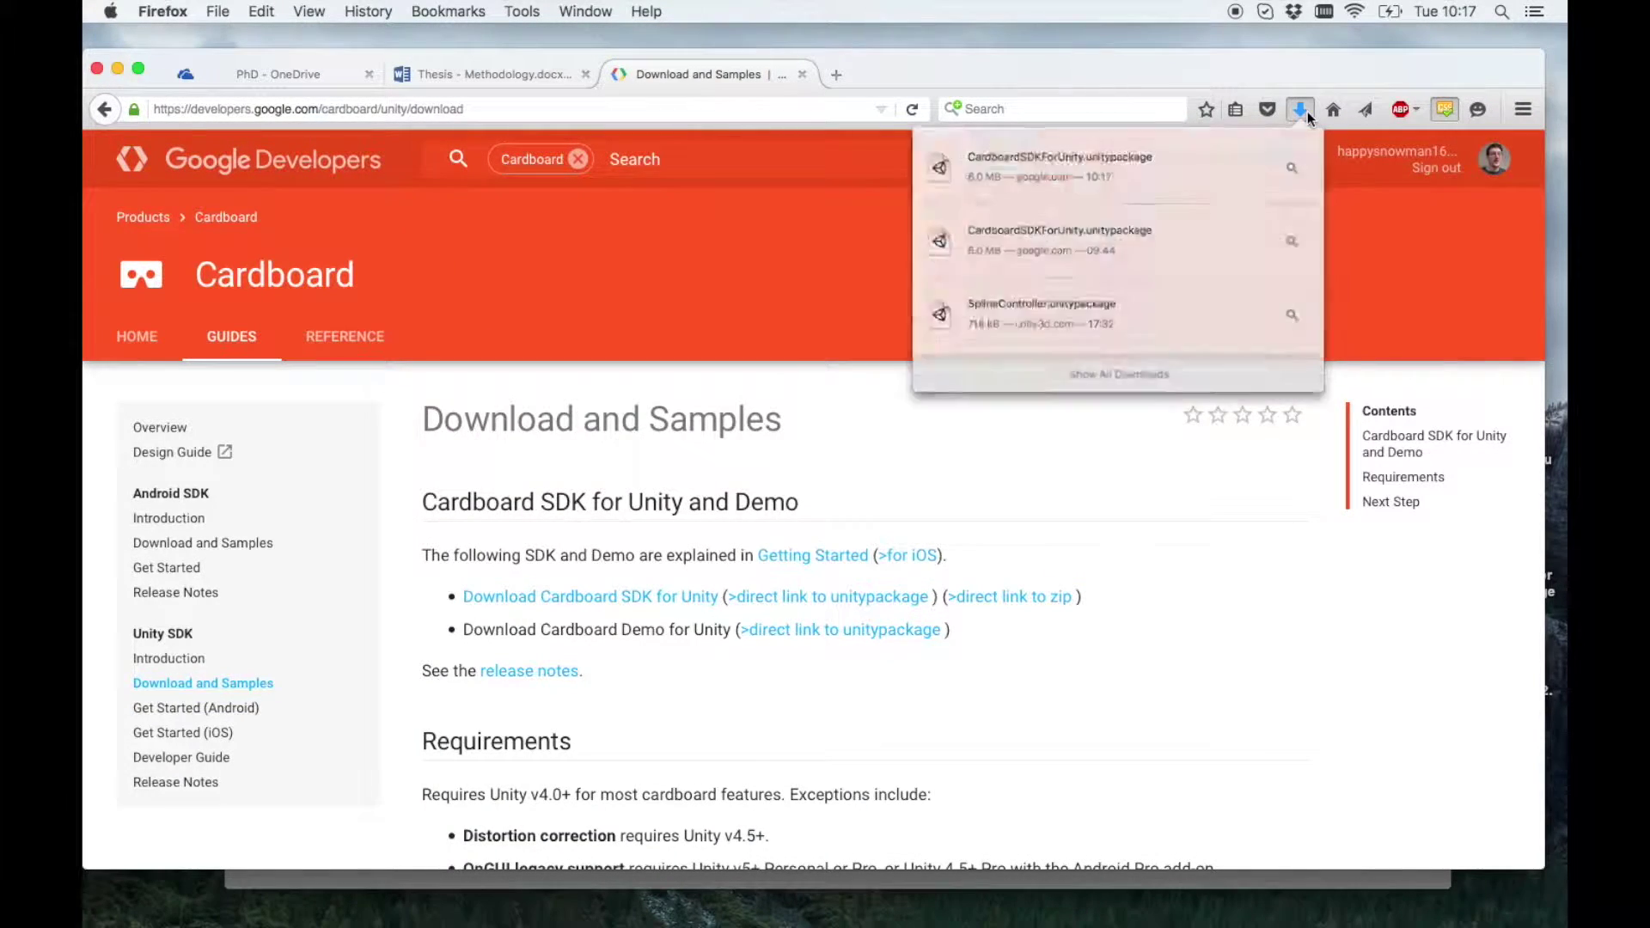
click(1291, 173)
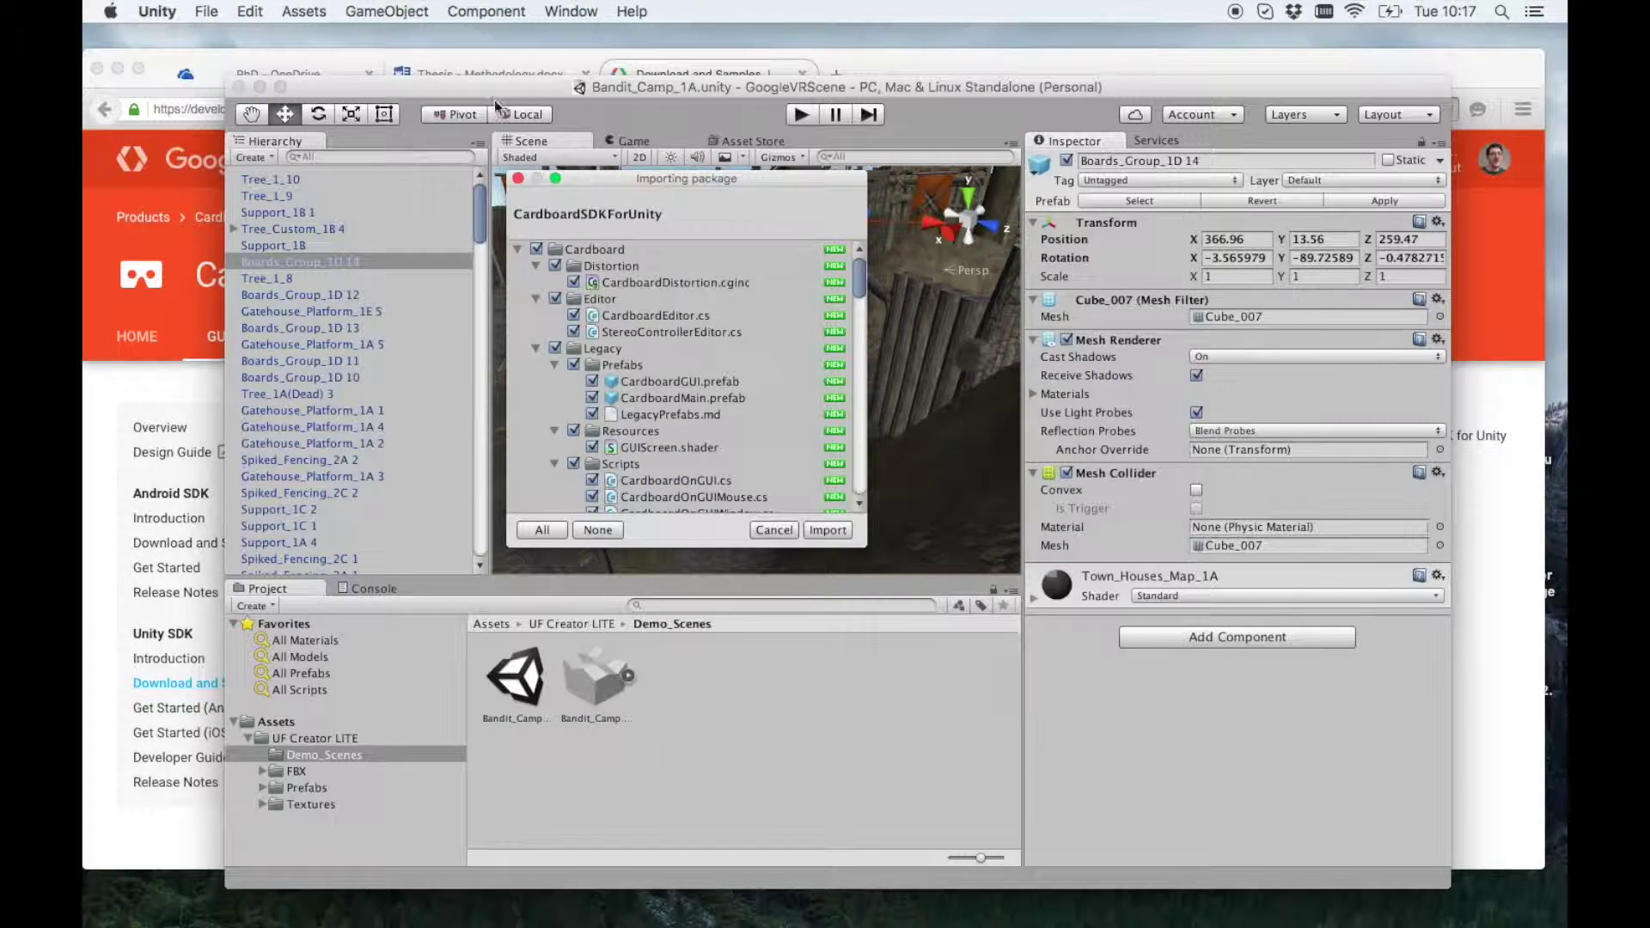
Step: Import the Cardboard SDK, then open Assets > Cardboard > Prefabs and select CardboardMain
click(825, 530)
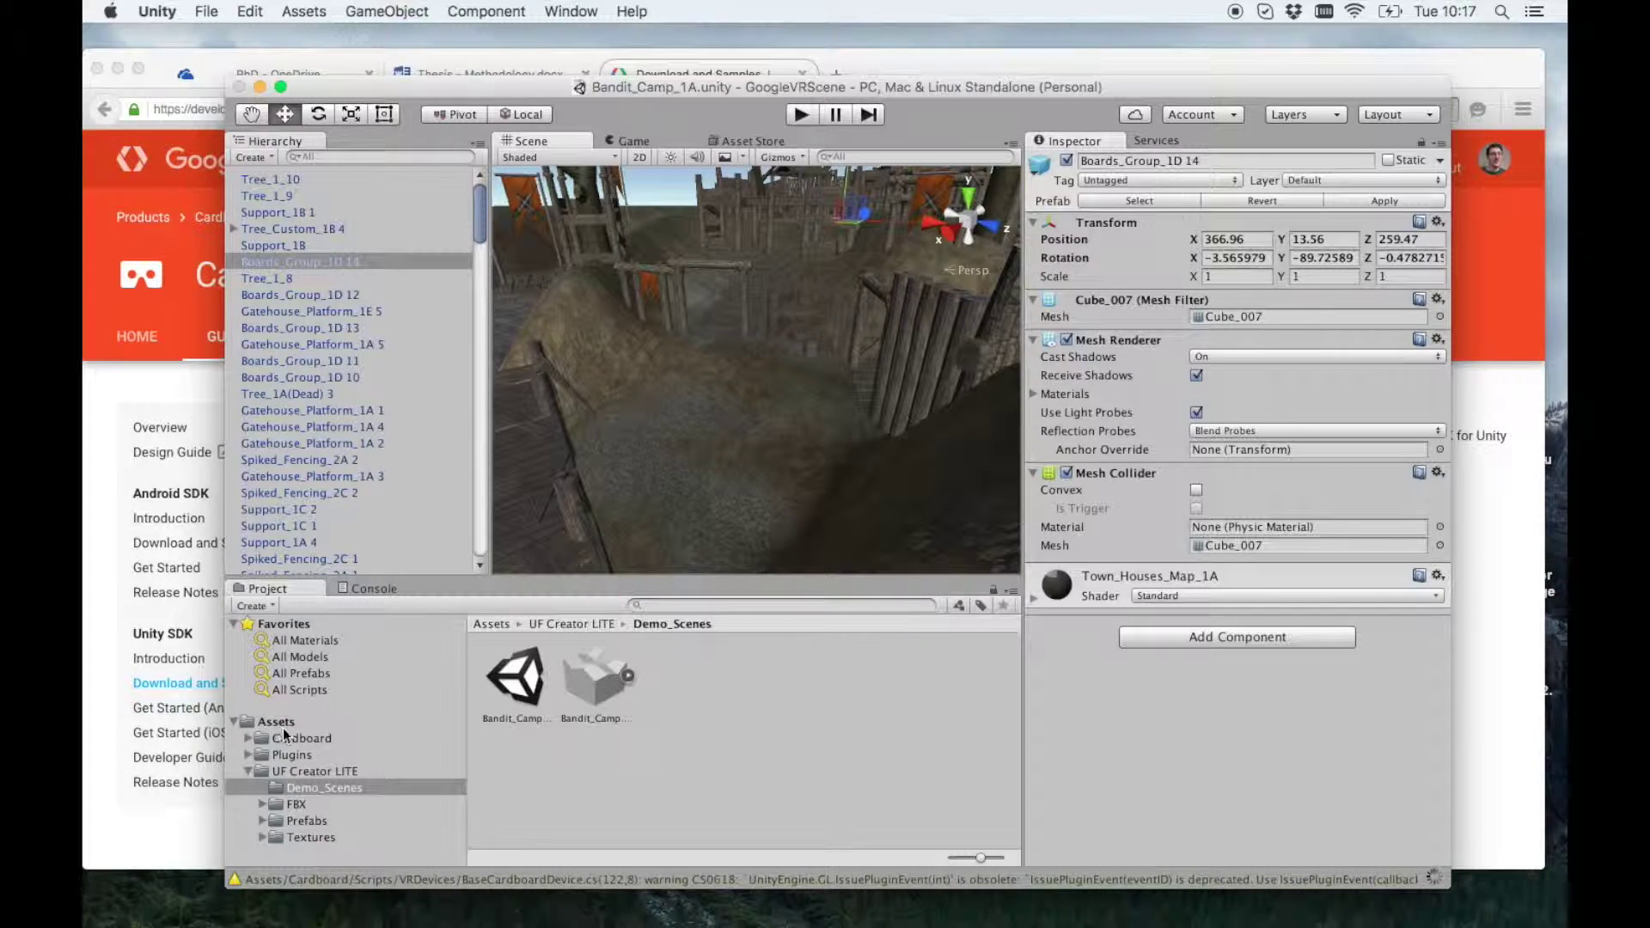
click(282, 730)
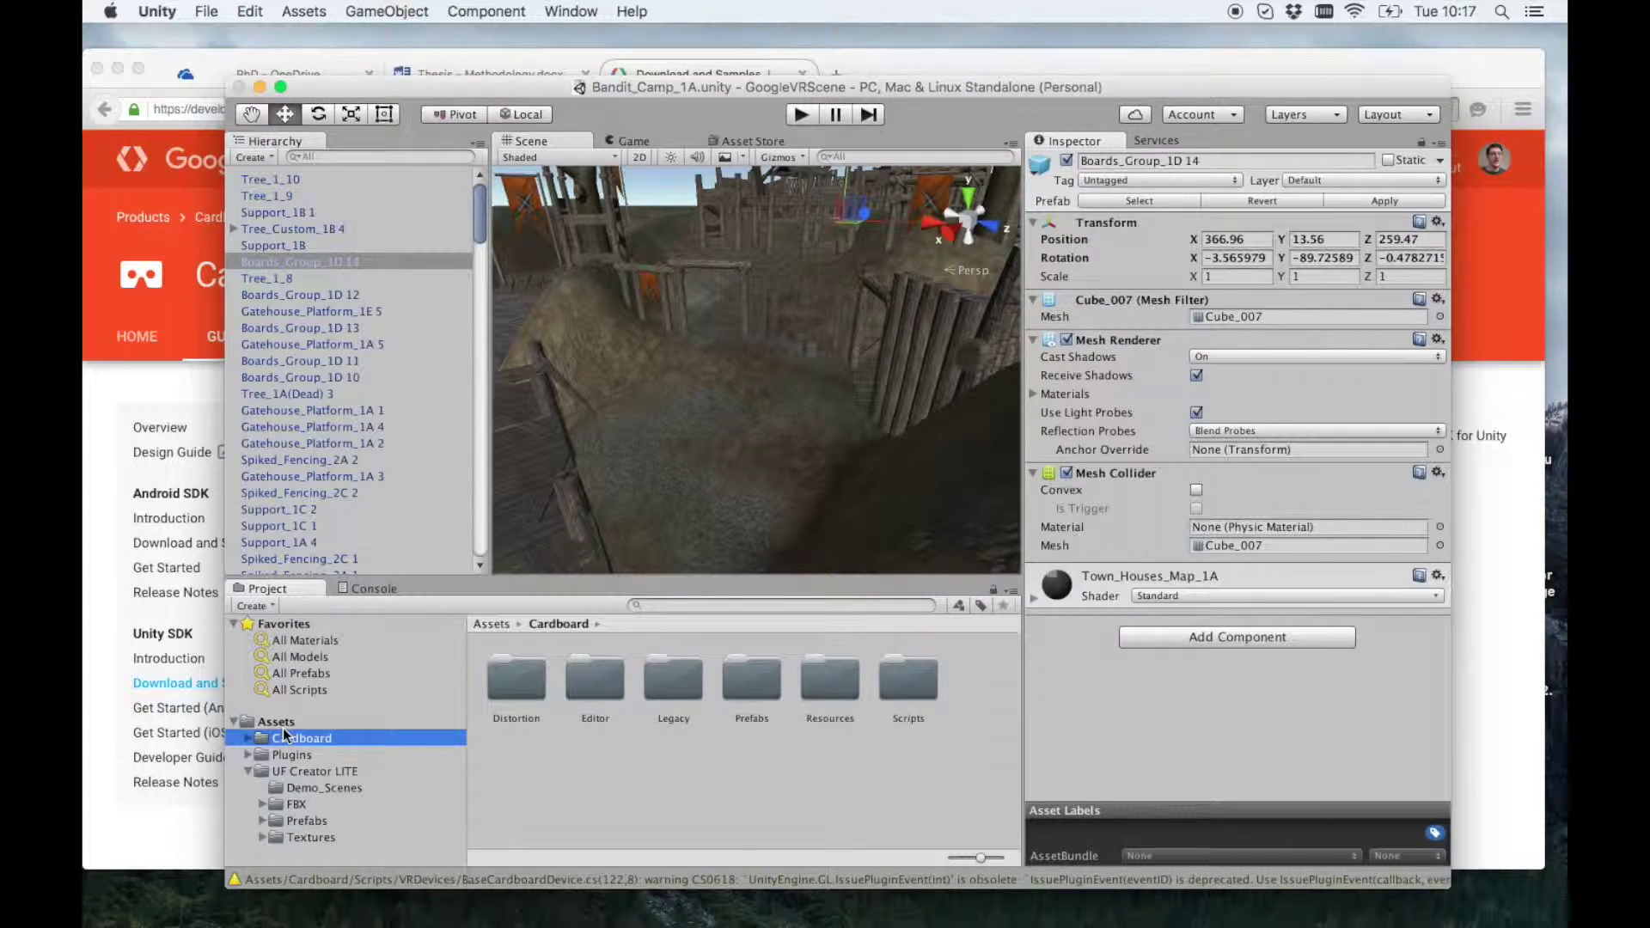
click(316, 720)
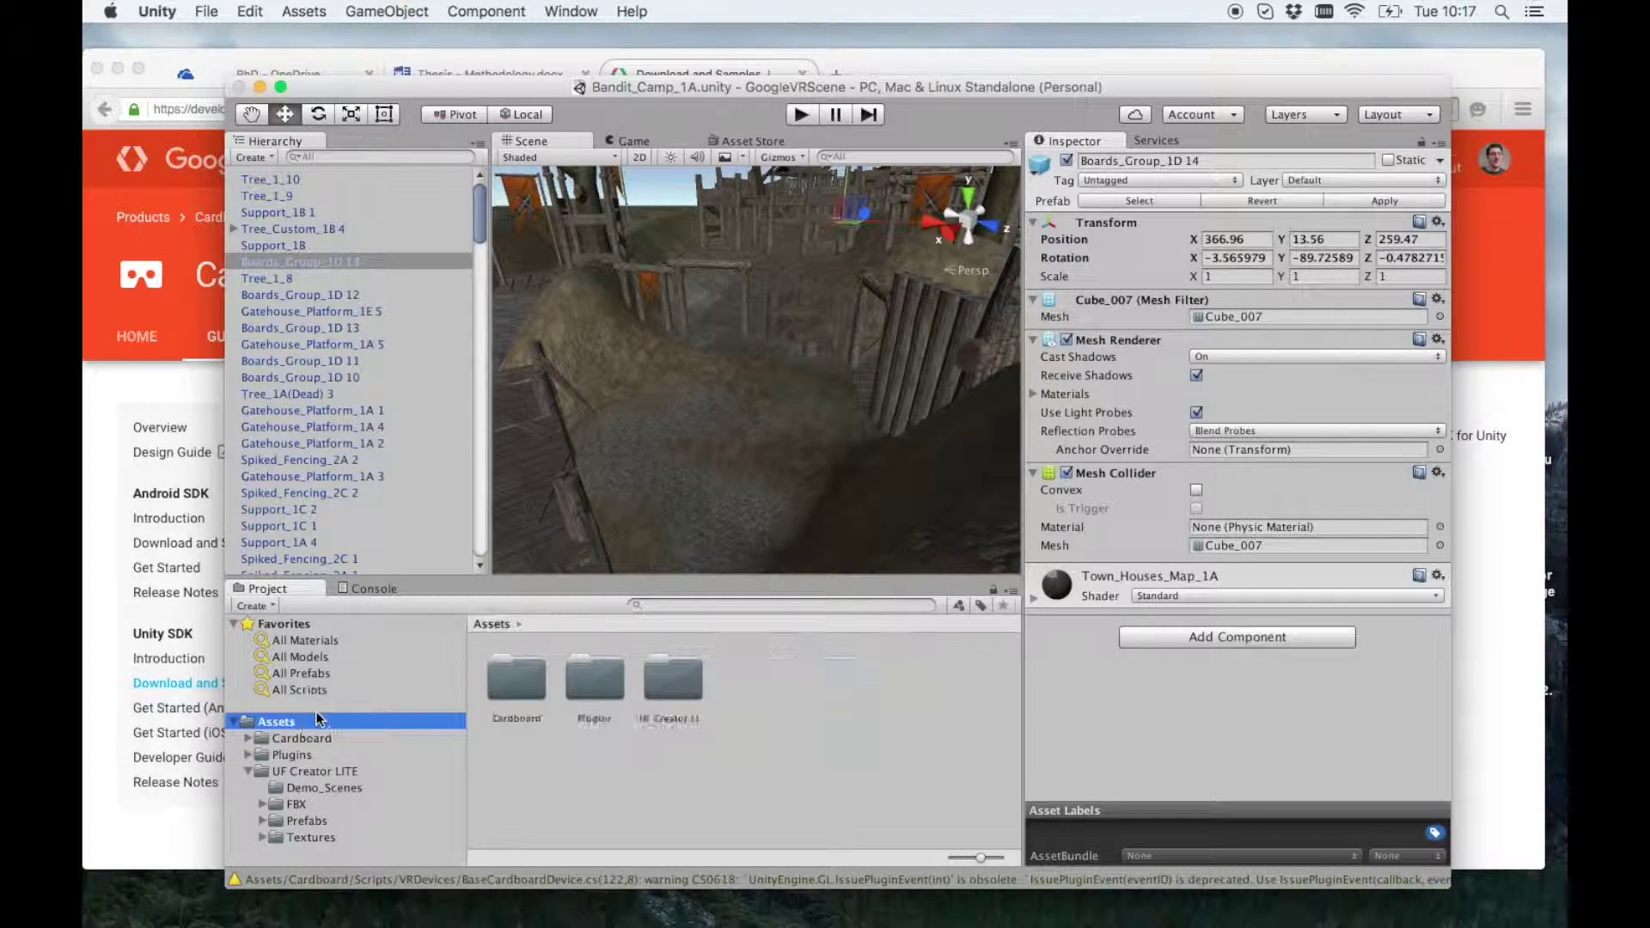
double_click(510, 687)
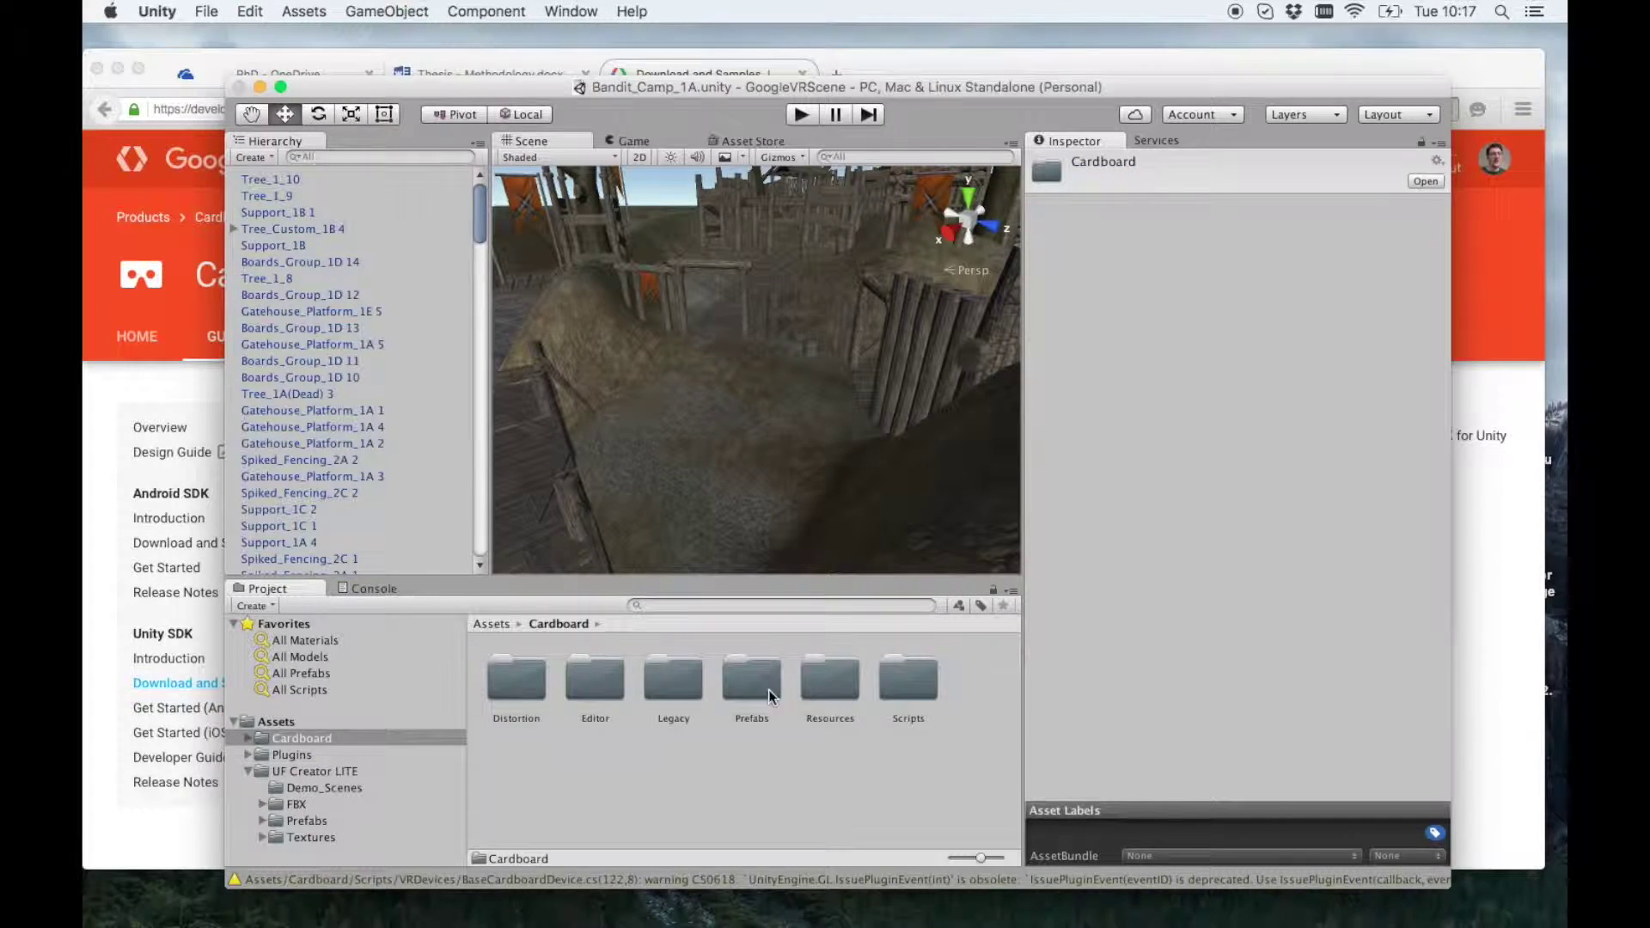
double_click(745, 684)
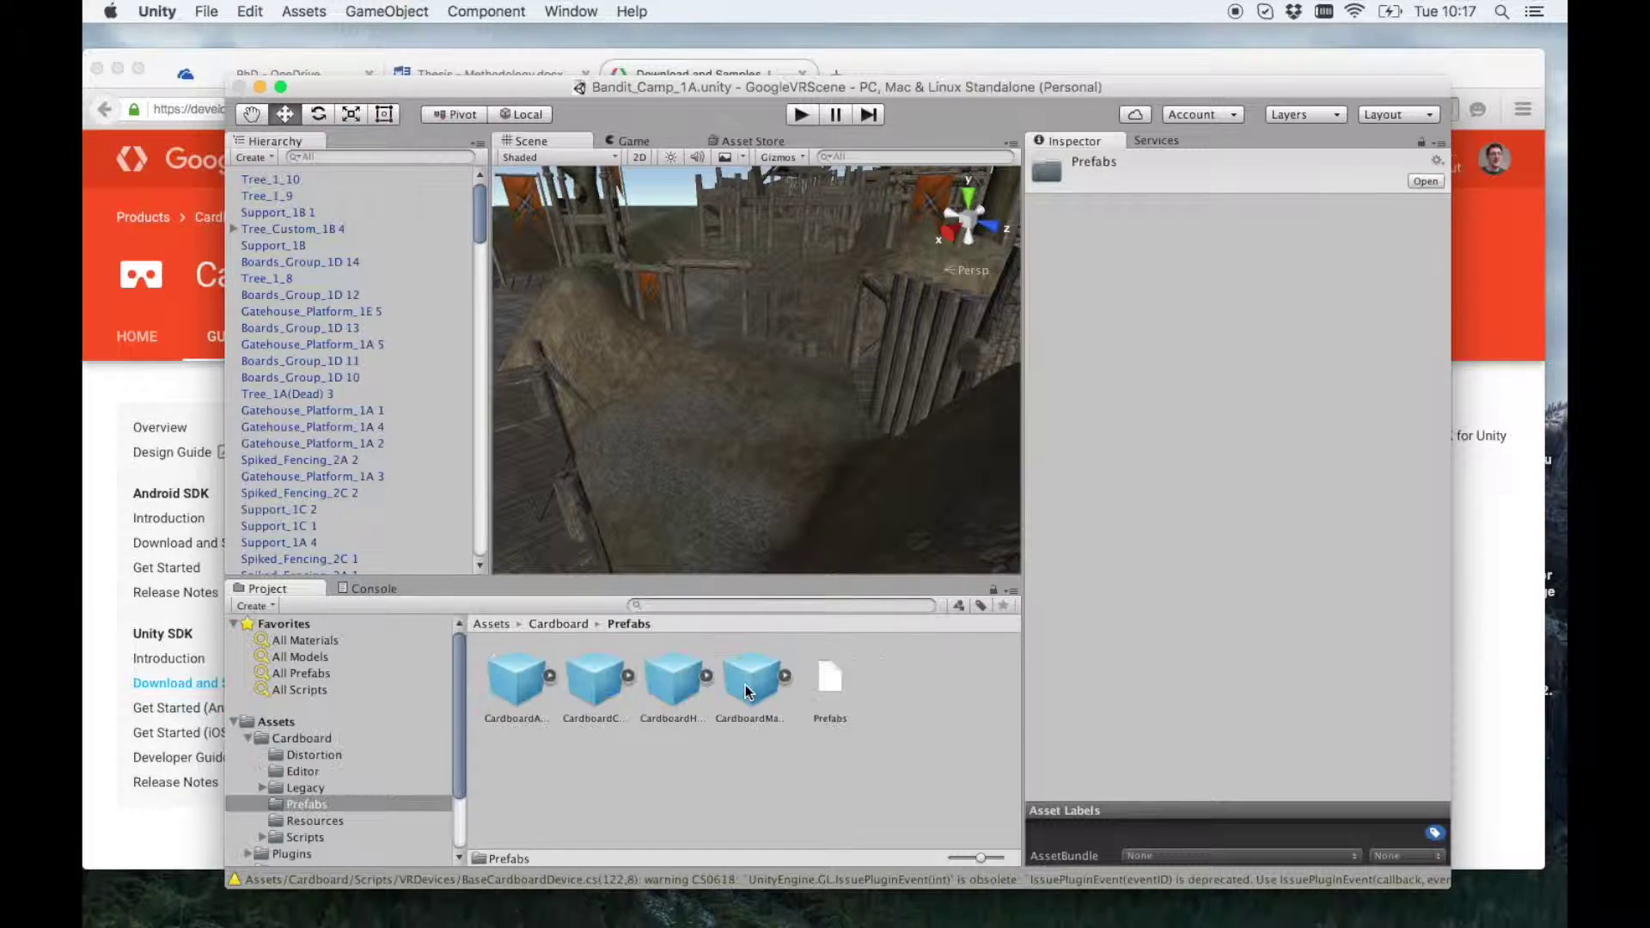
click(750, 684)
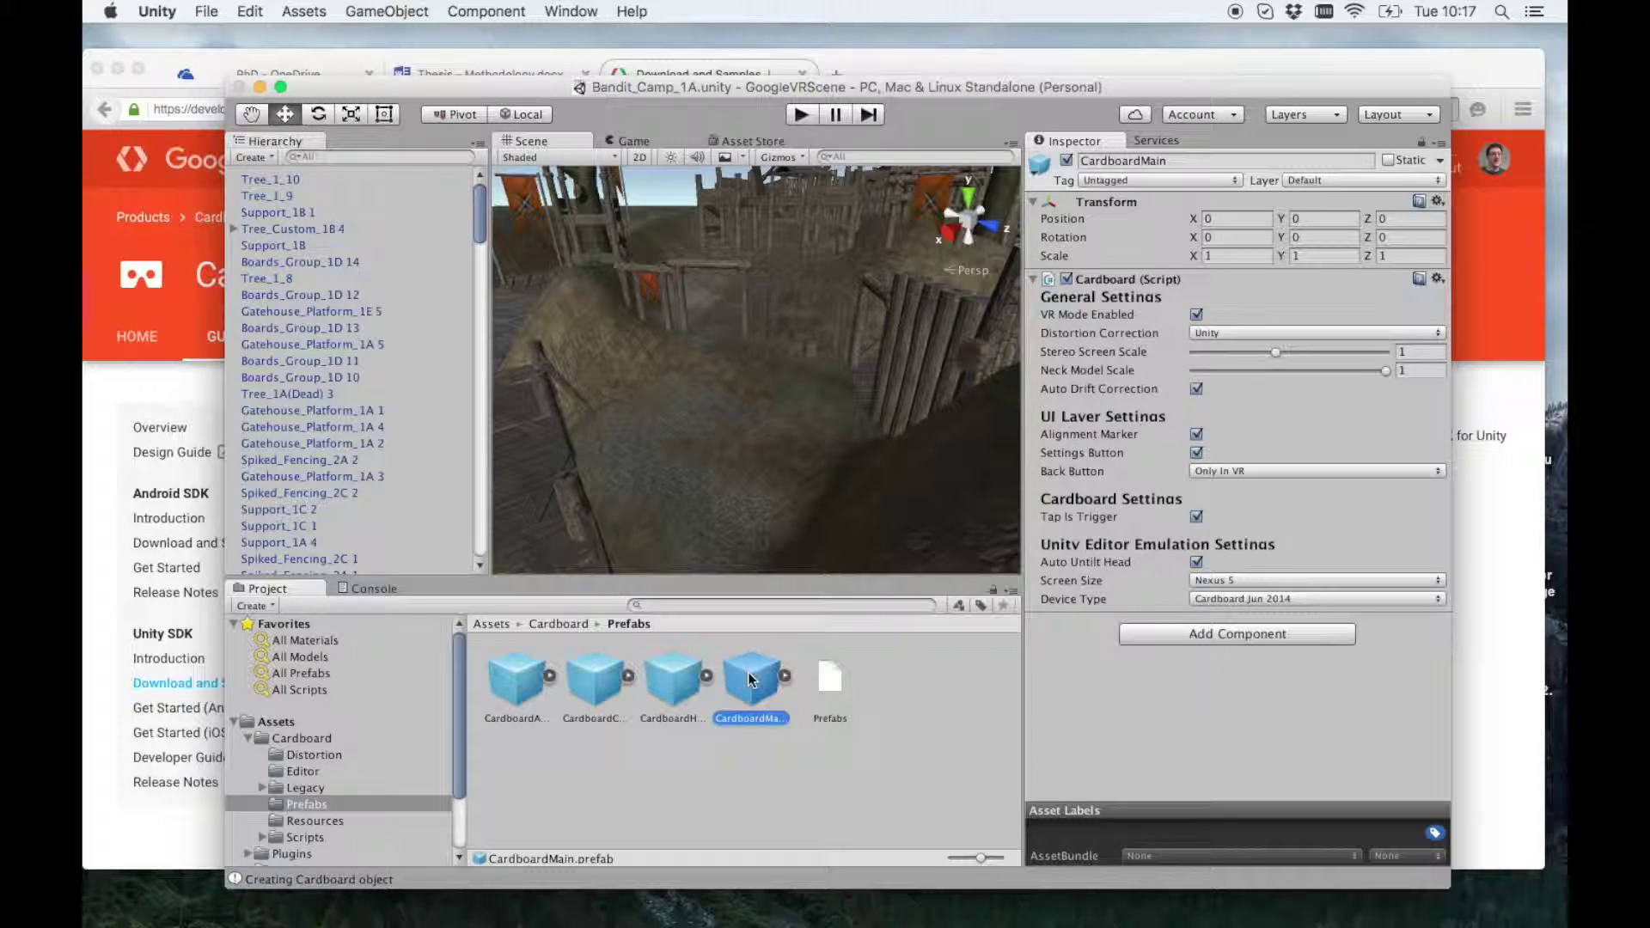
Step: Drag CardboardMain into the Bandit Camp scene and select its Head > Main Camera
drag(750, 679, 710, 434)
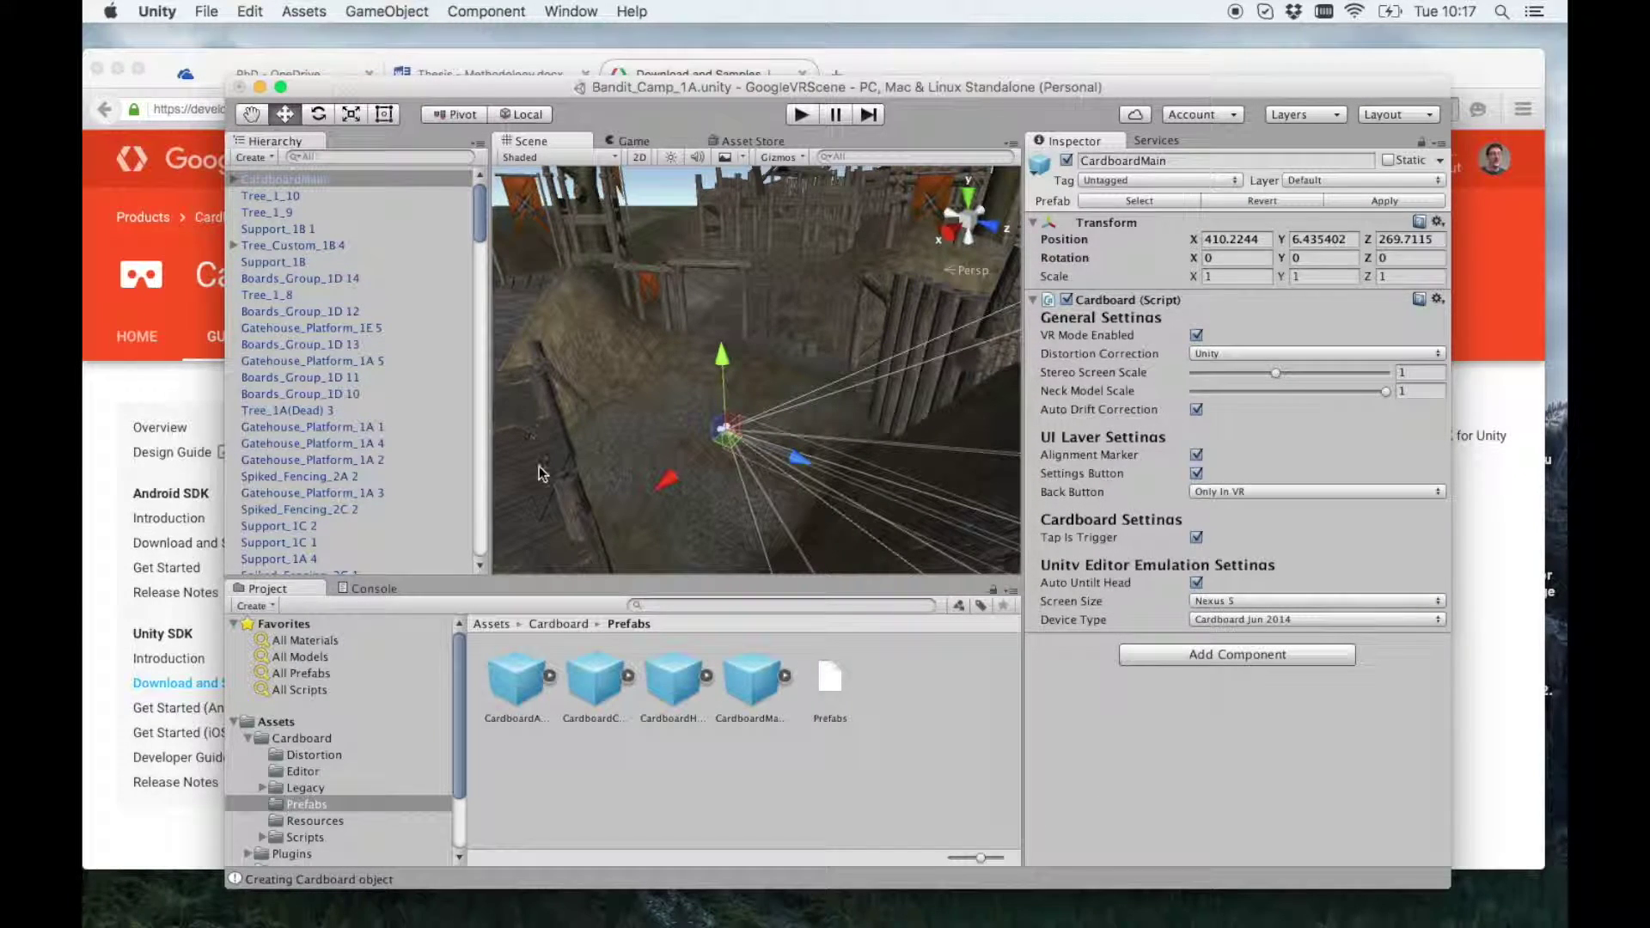
click(292, 246)
click(301, 179)
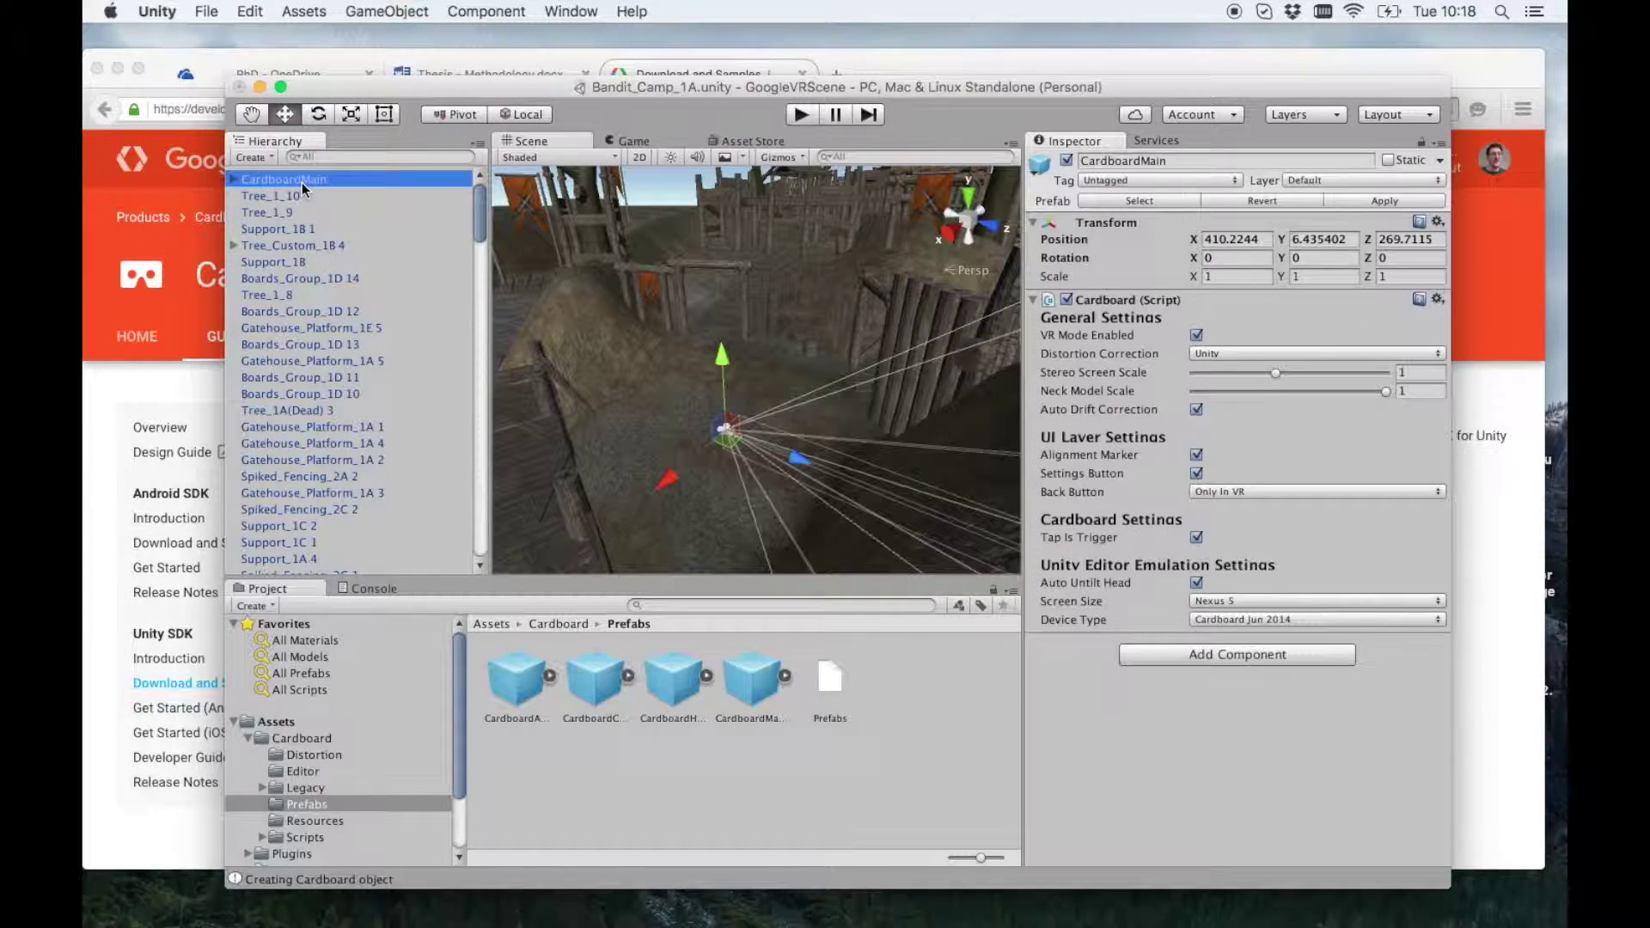
click(233, 178)
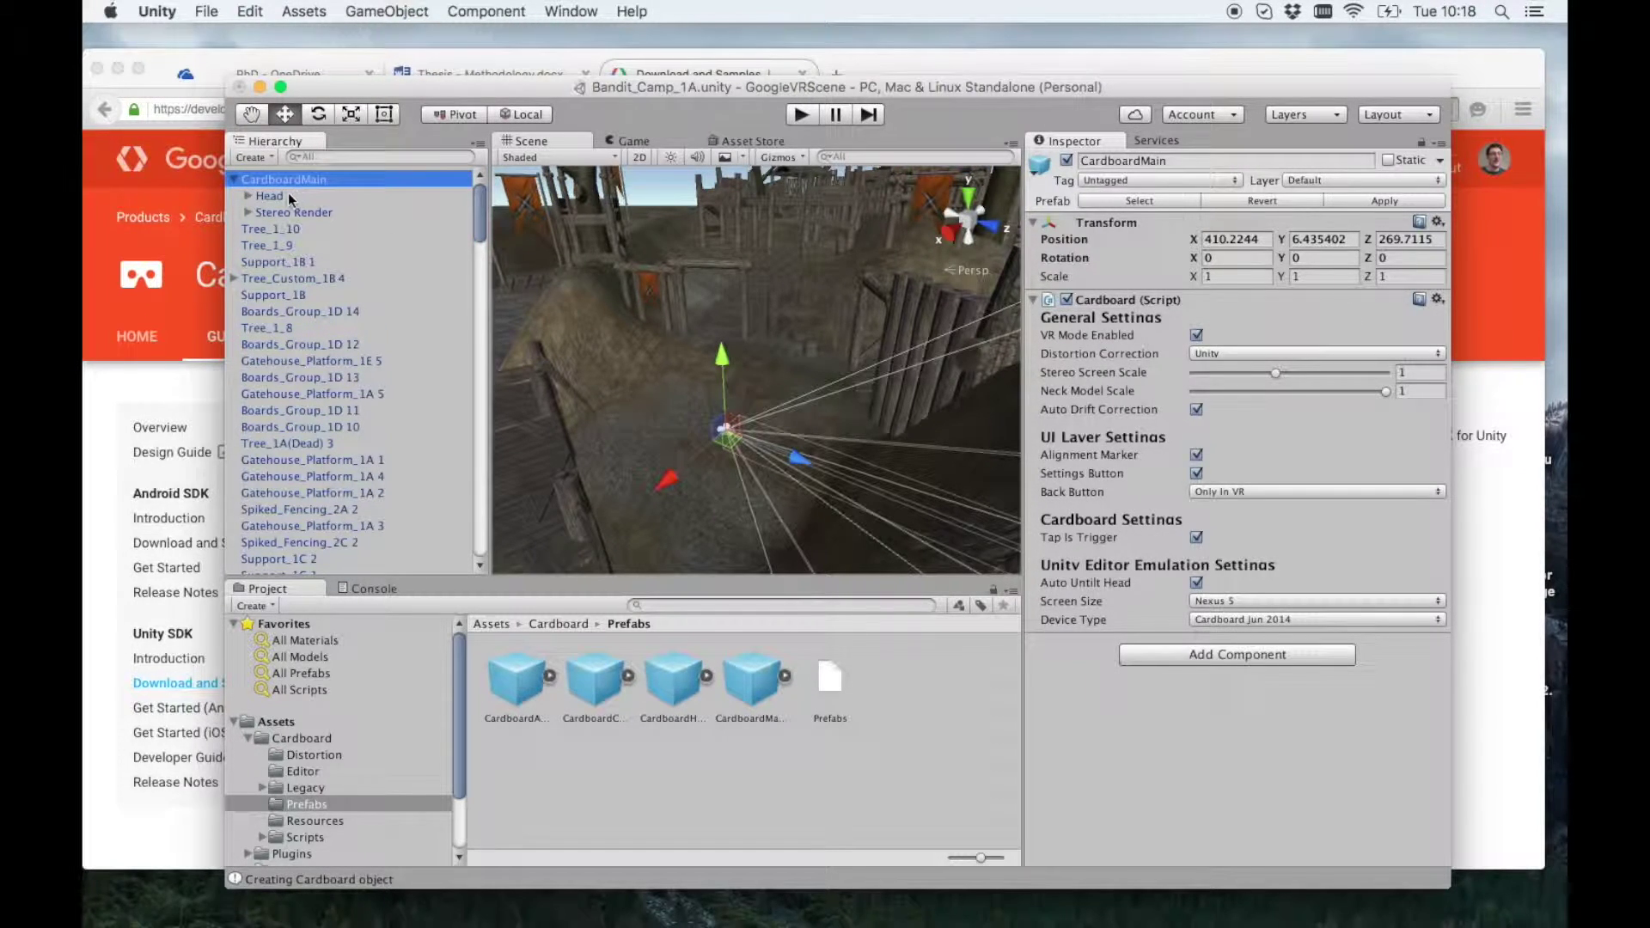
click(289, 196)
click(248, 197)
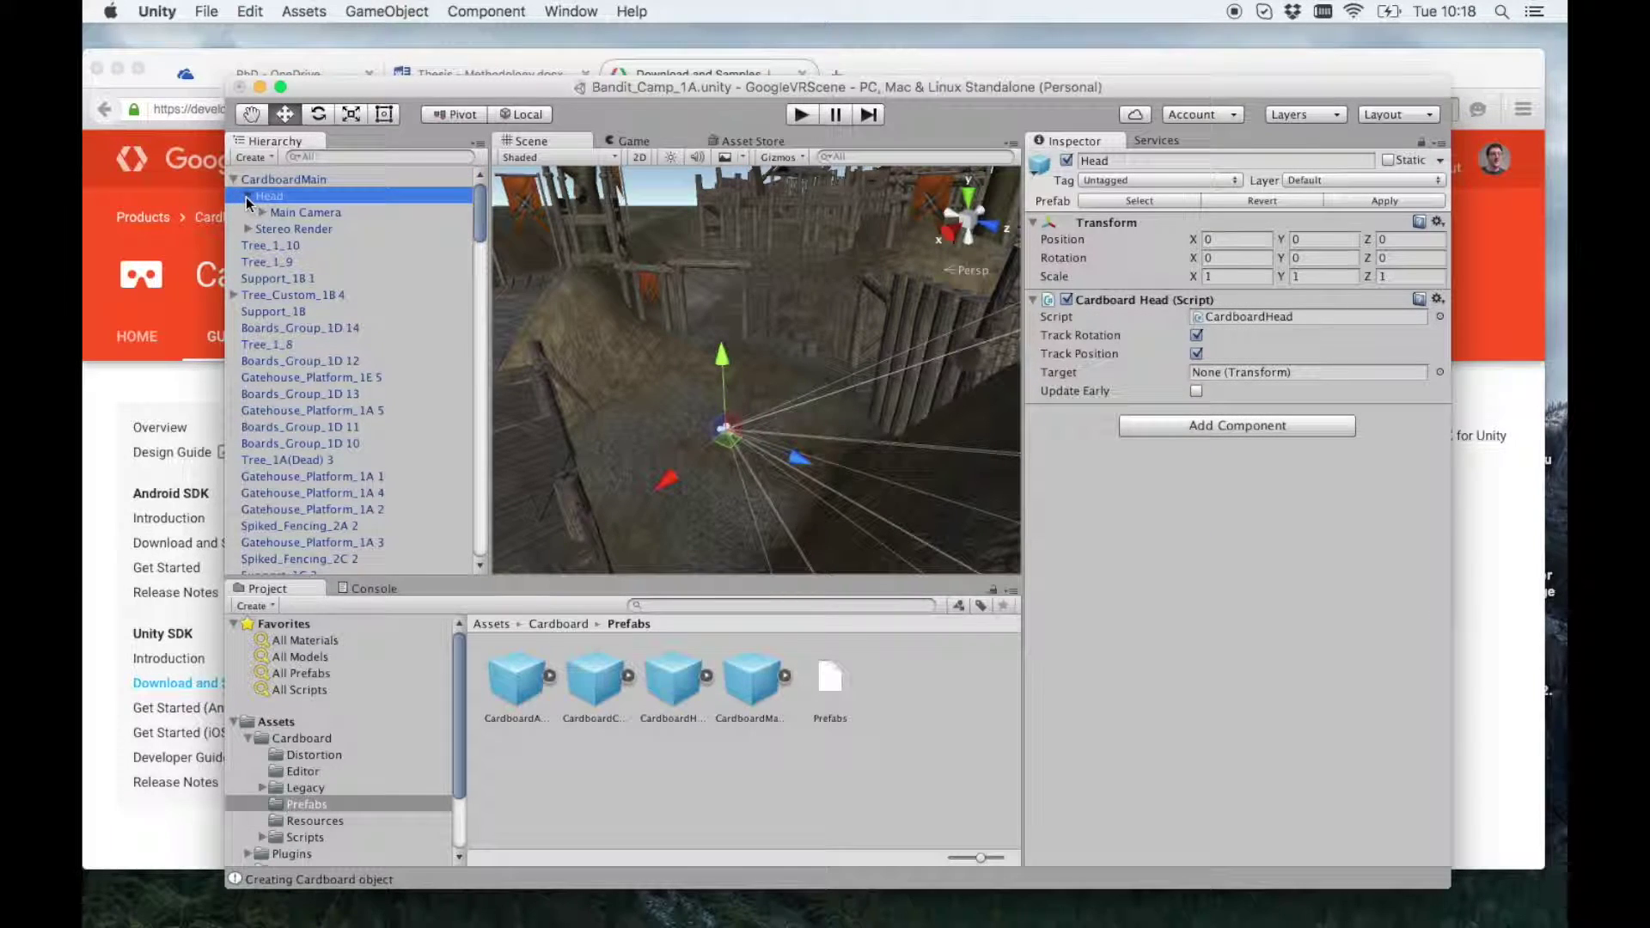
click(320, 214)
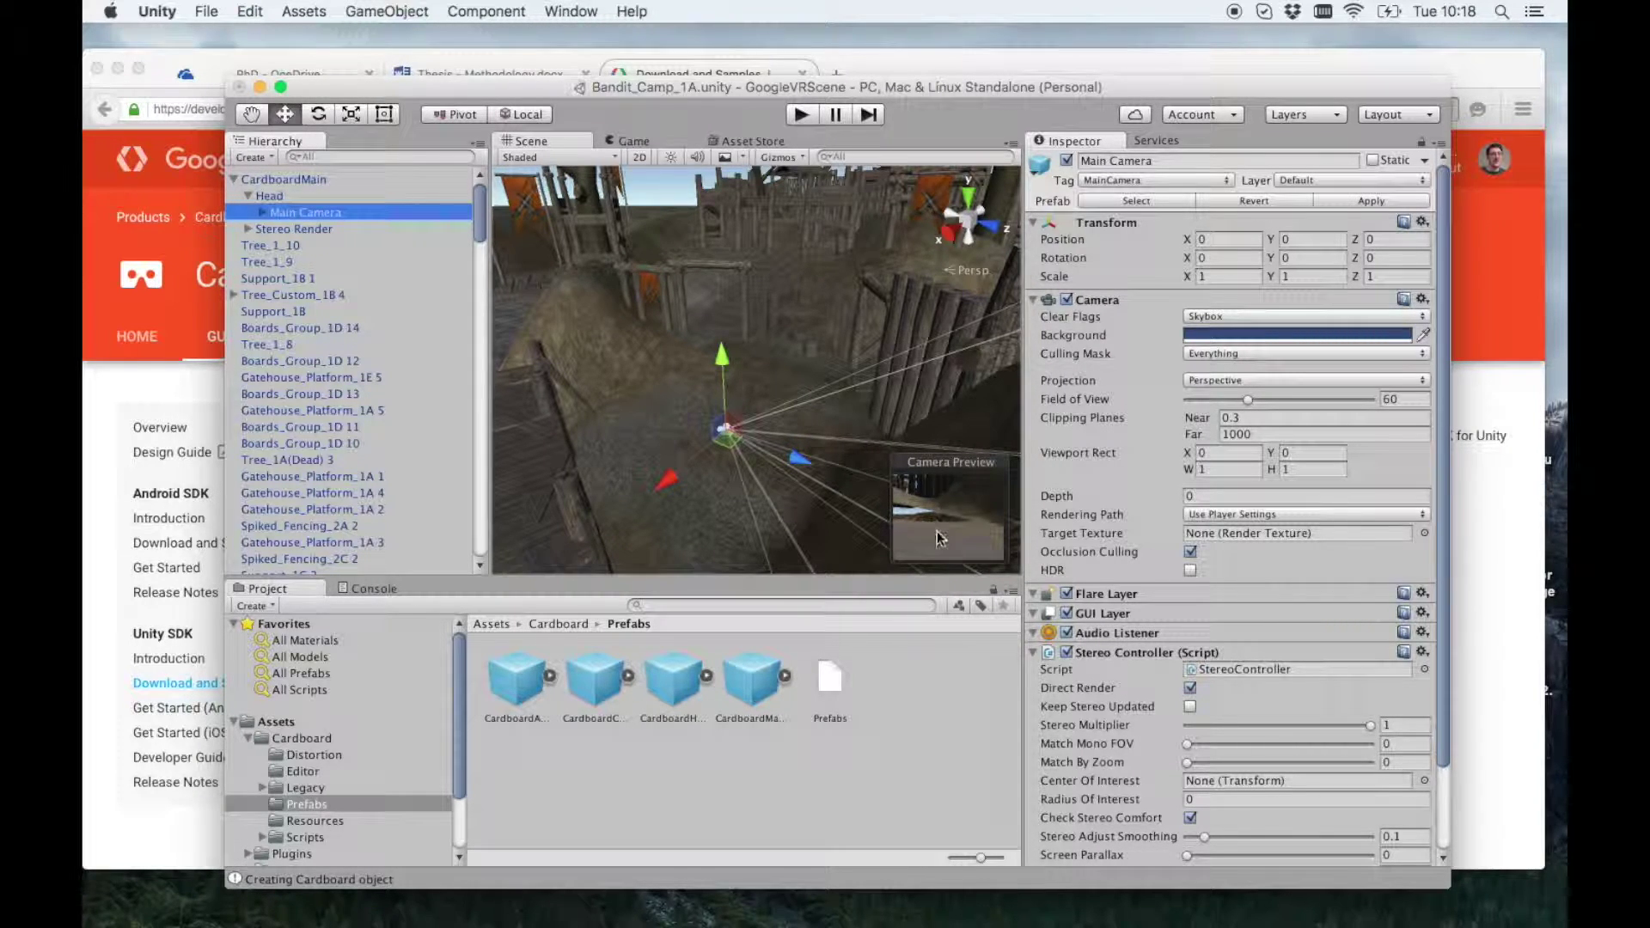
Step: Raise the Main Camera to Y 1.78 and switch to the Game view
click(720, 355)
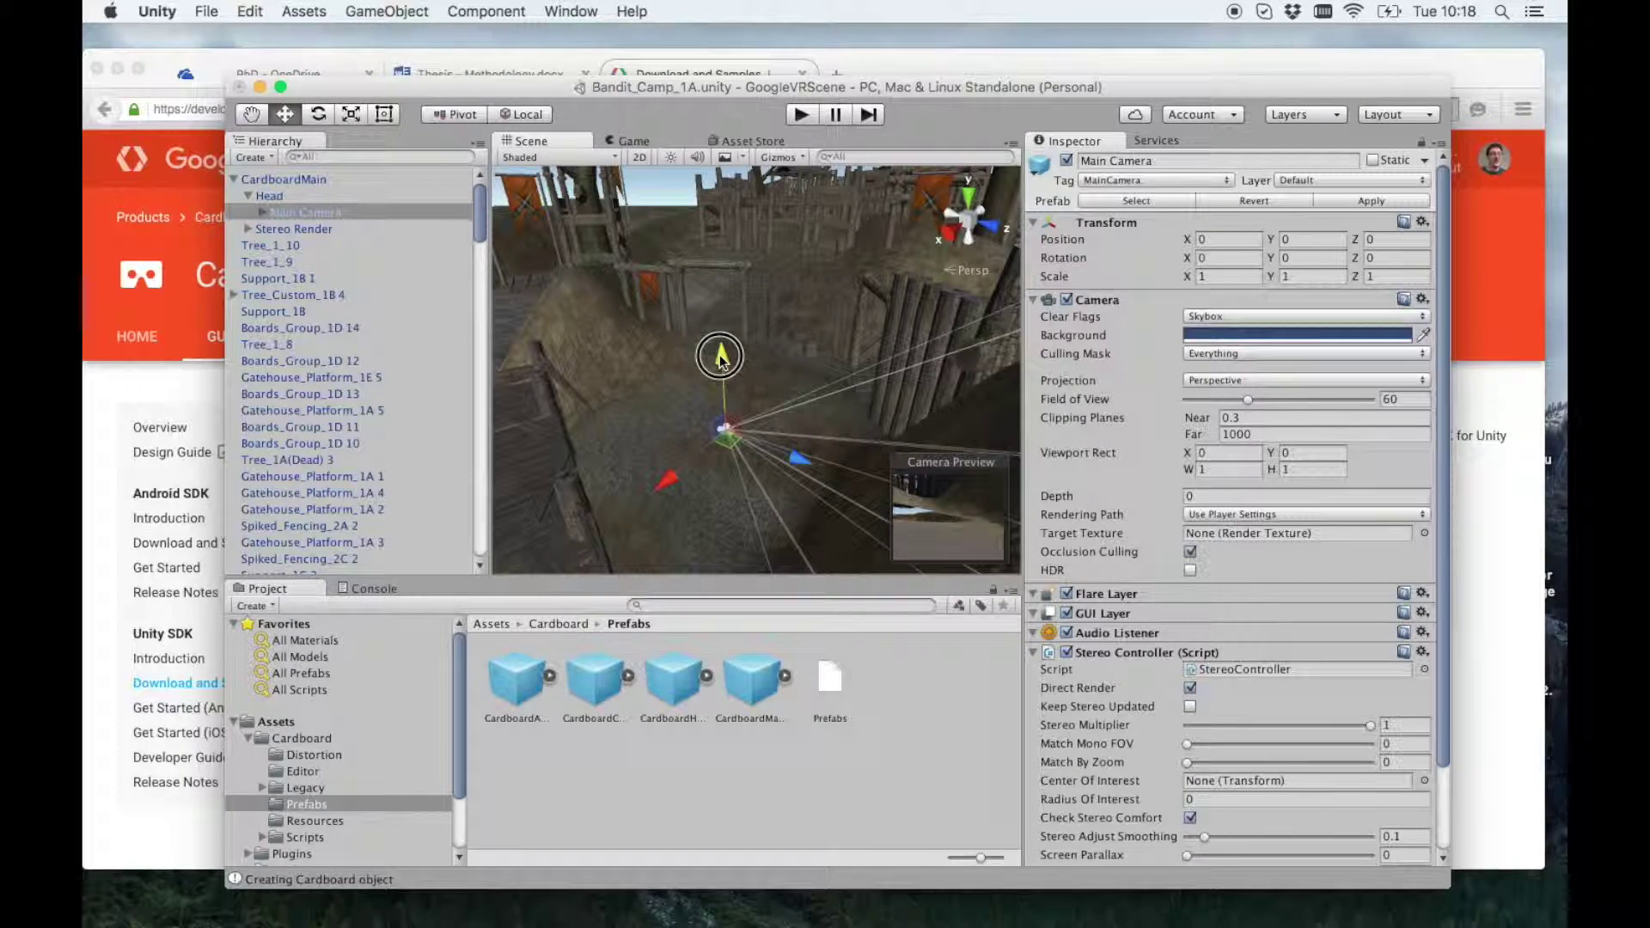
drag(720, 354, 723, 308)
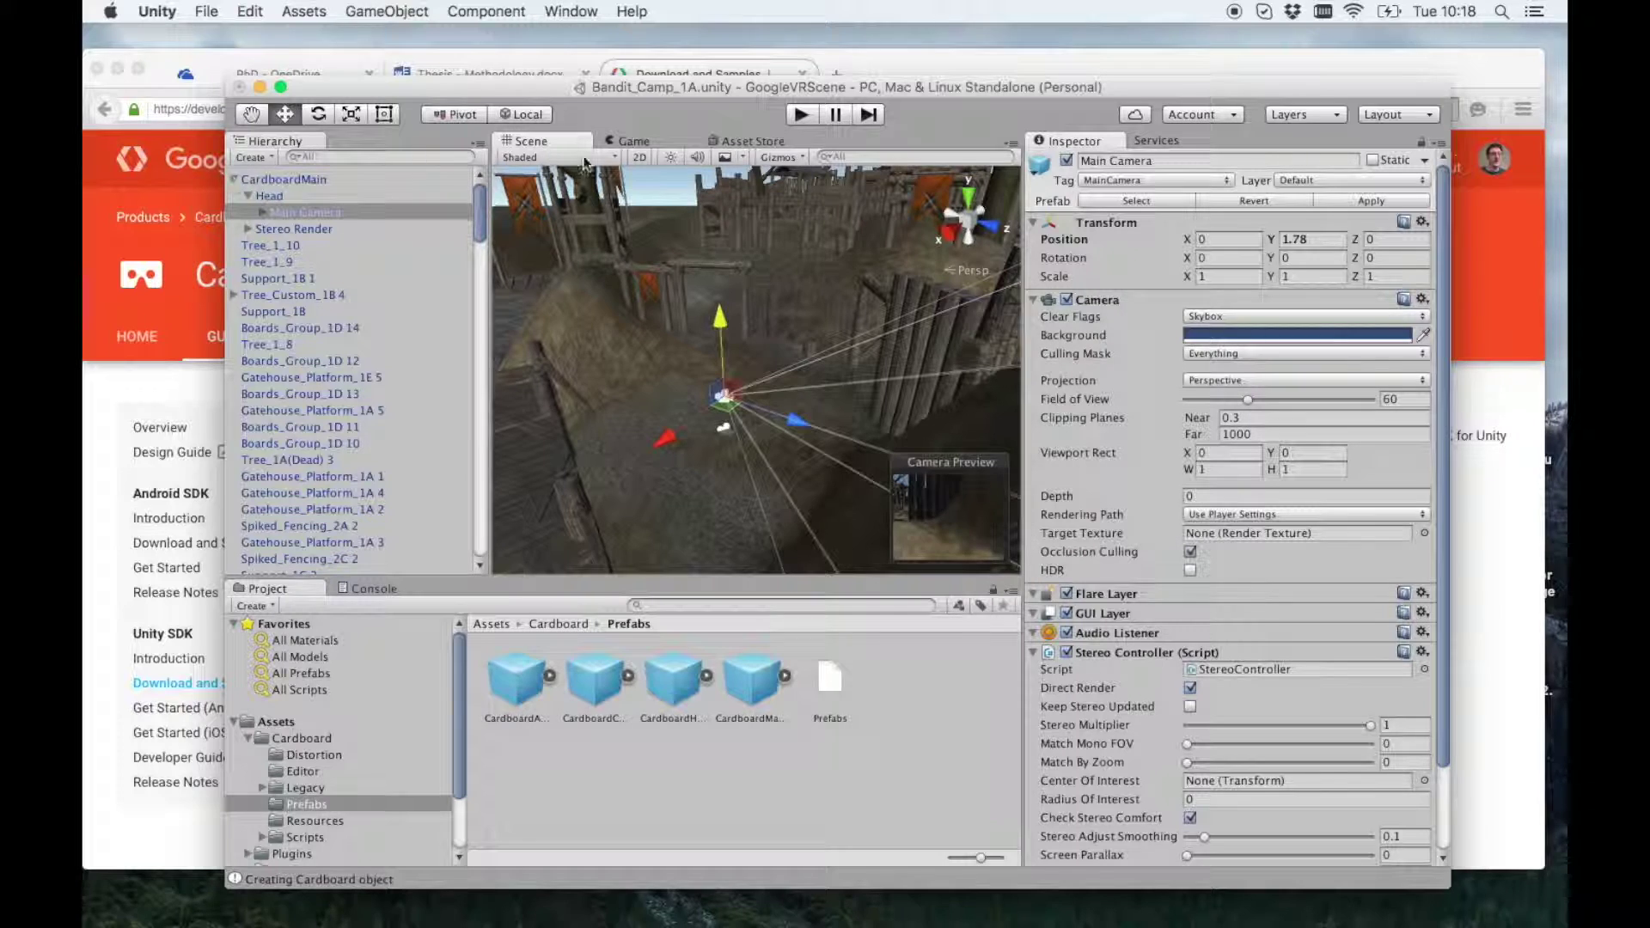
click(617, 141)
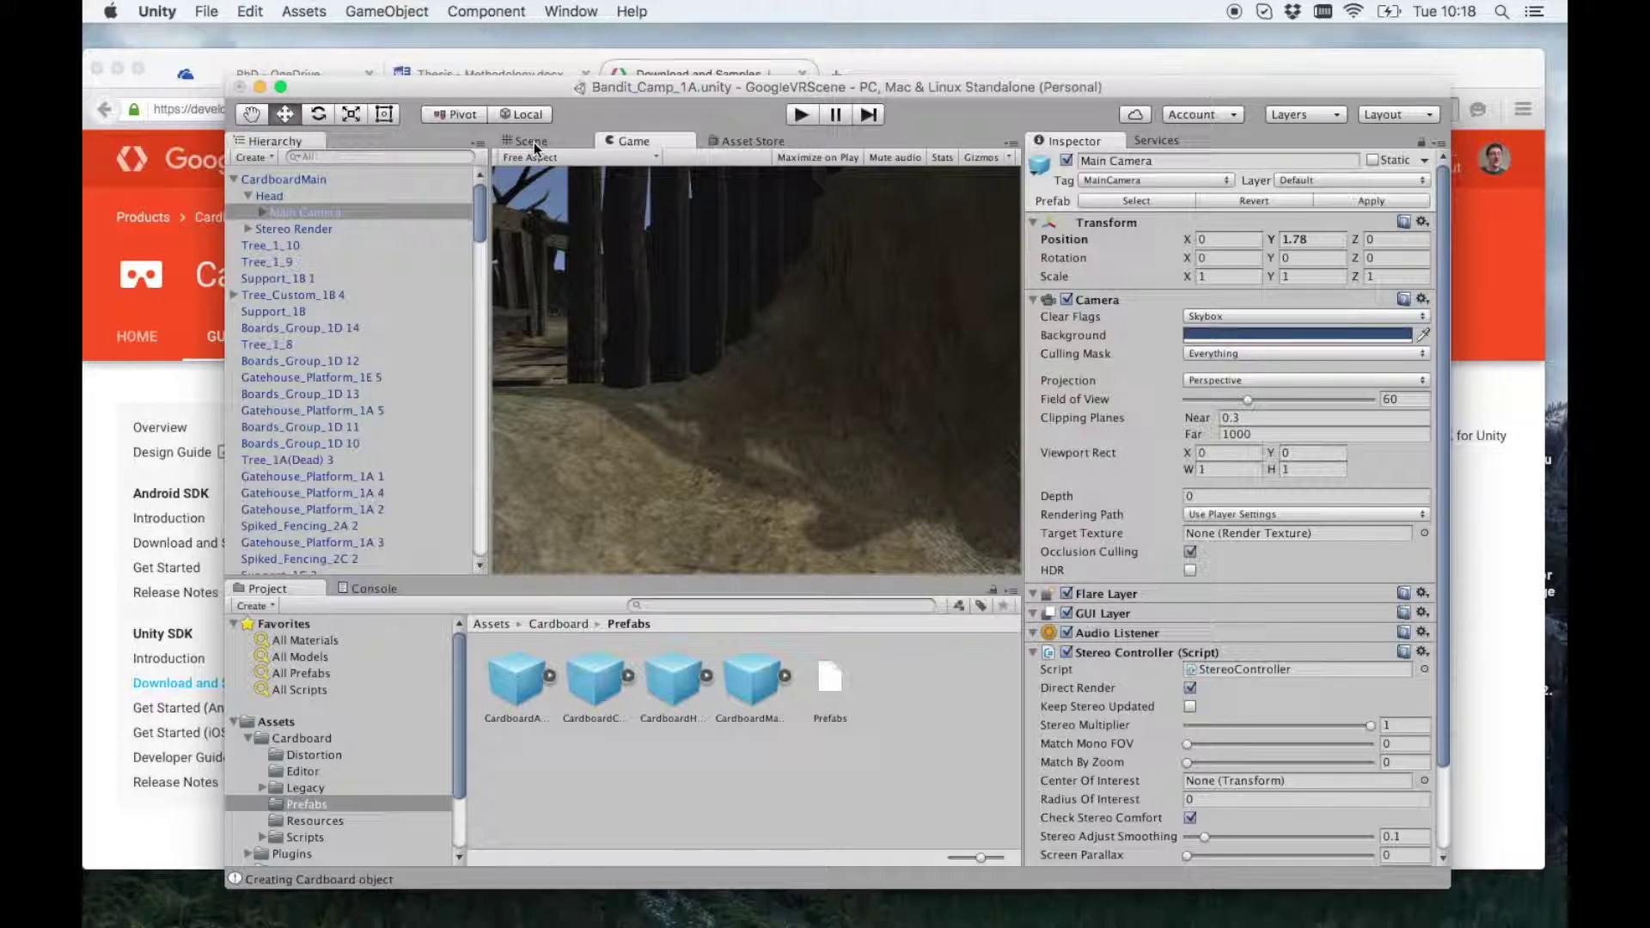
Step: Select the CardboardMain rig and expand it in the Hierarchy to show its Head and Main Camera children
click(243, 180)
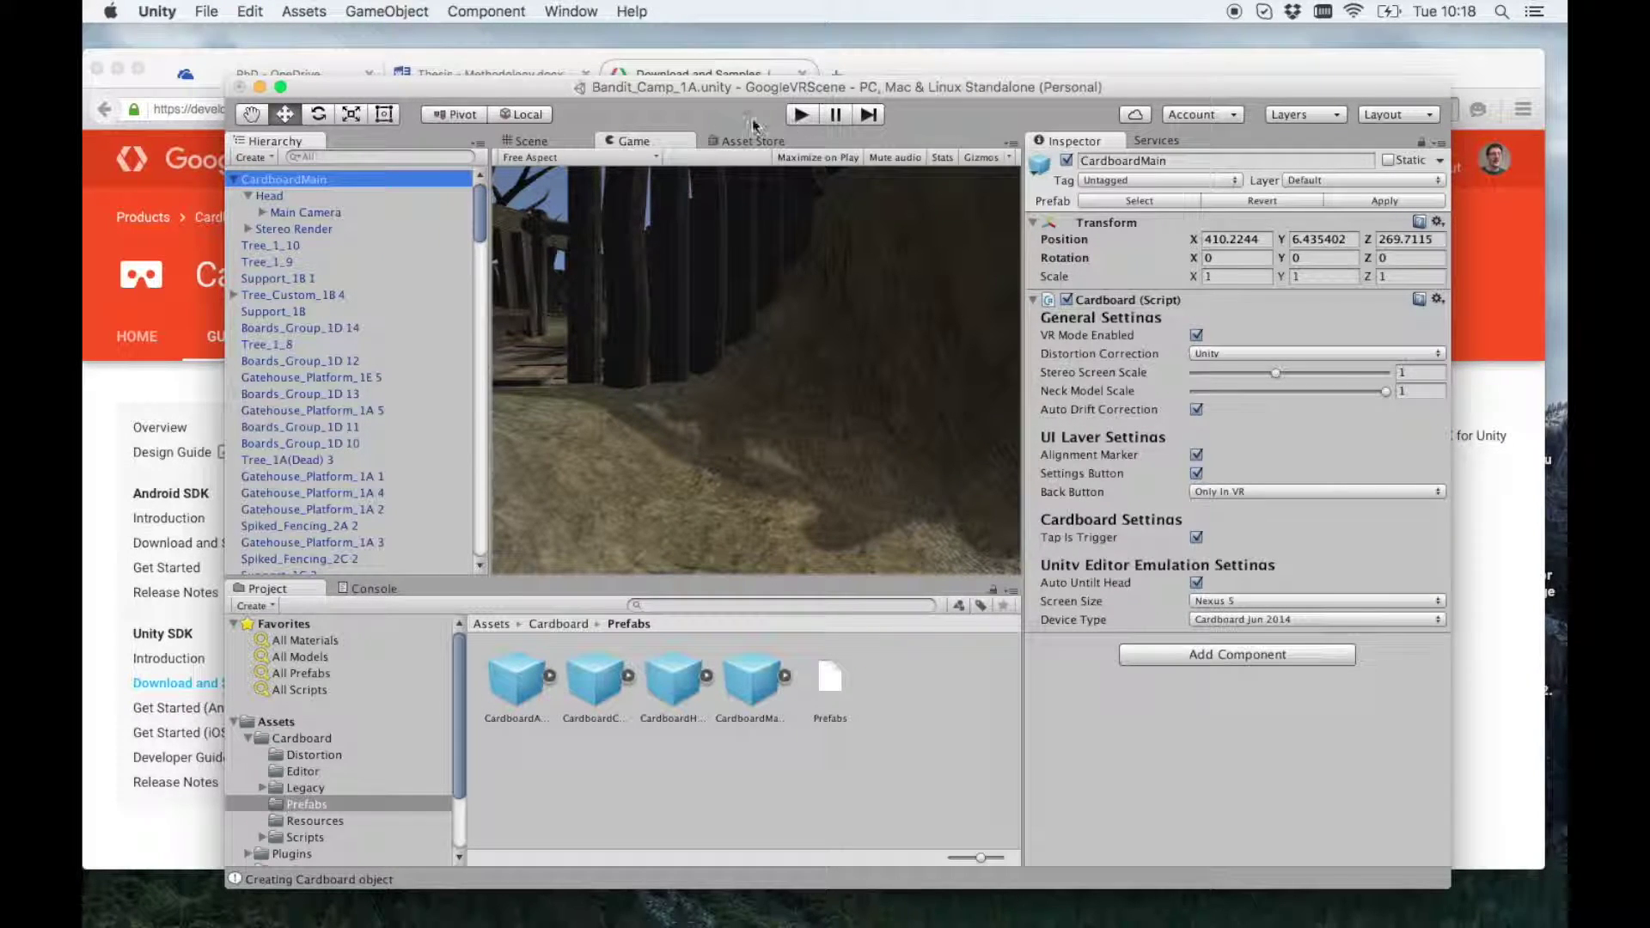
click(233, 180)
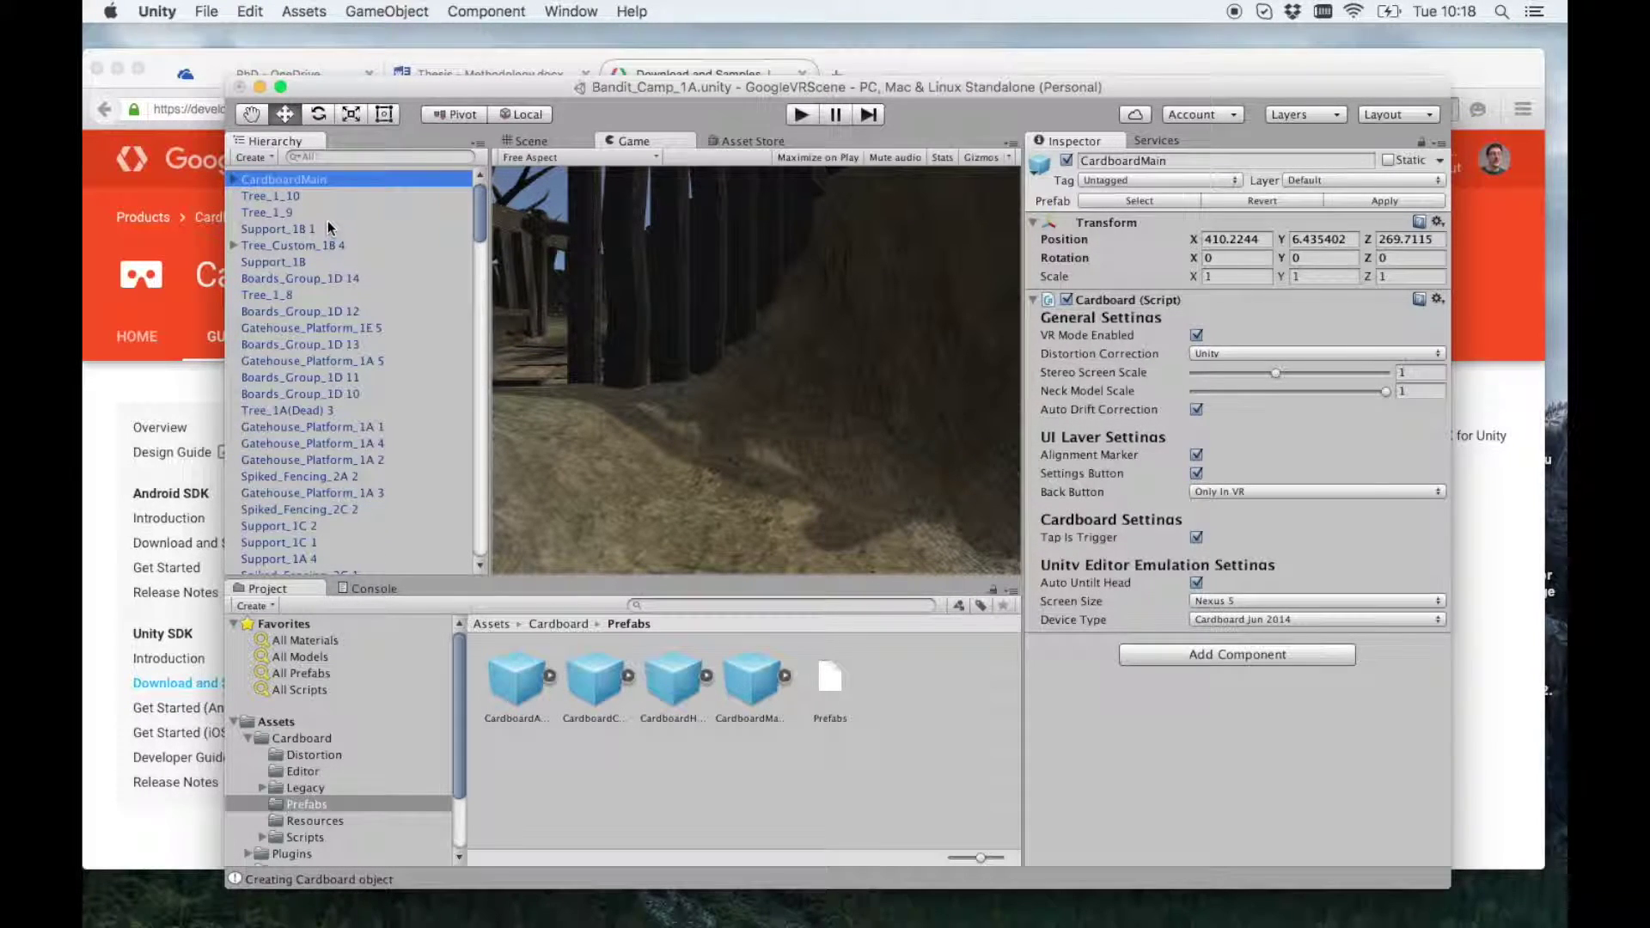
scroll(327, 222, down, 5)
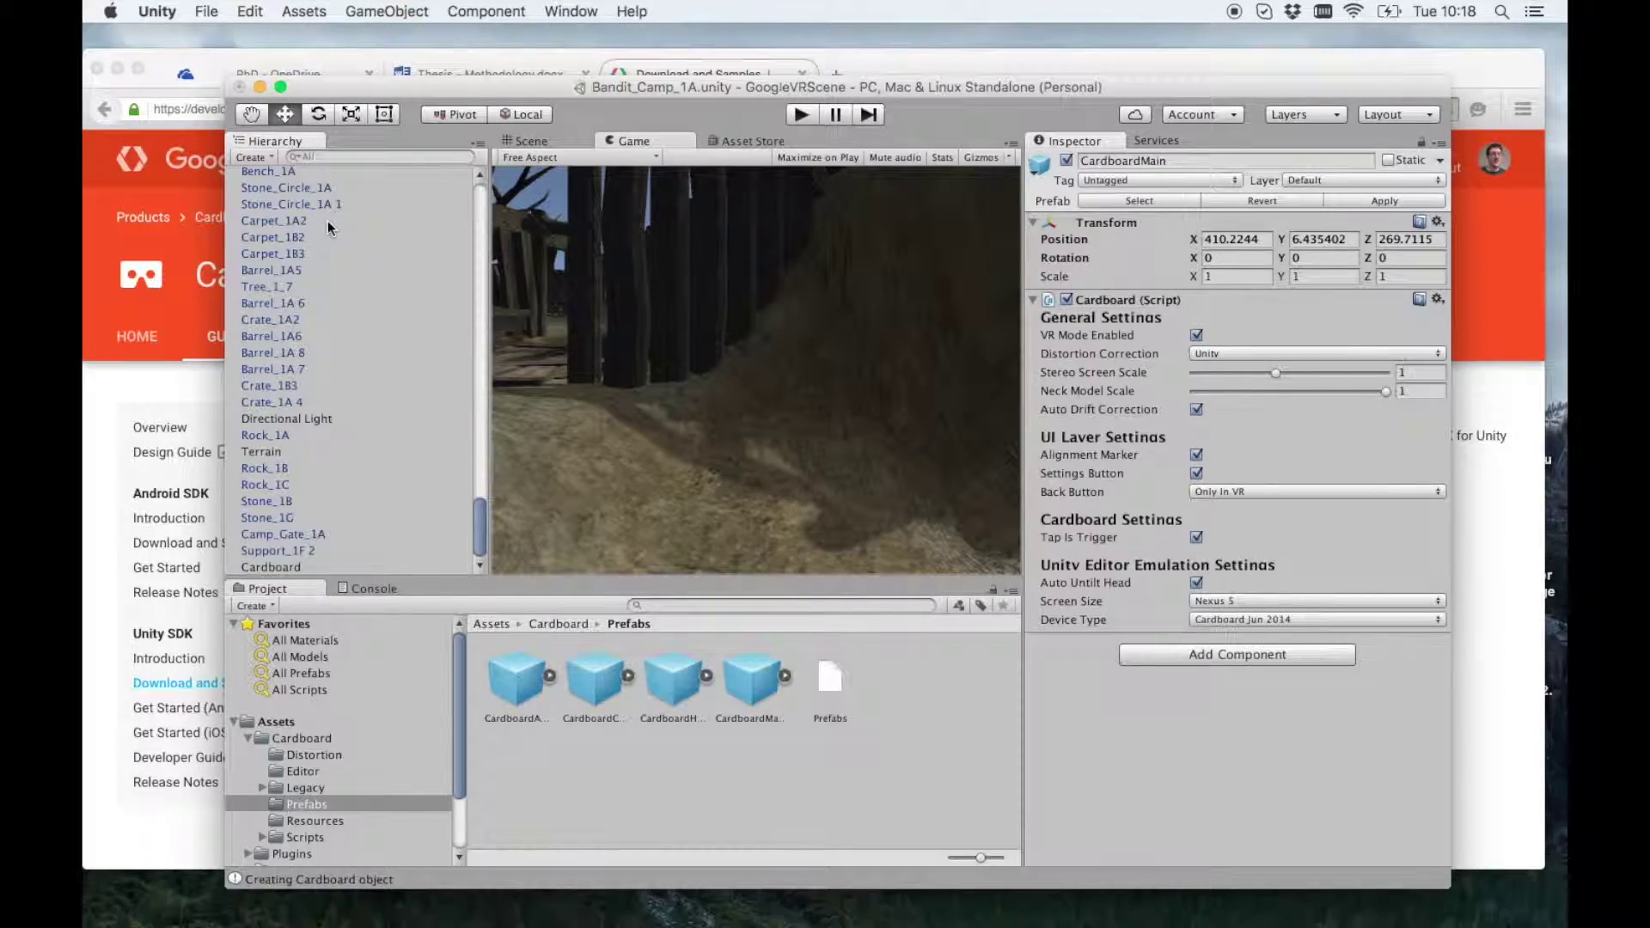
scroll(327, 222, up, 5)
scroll(327, 220, down, 15)
scroll(328, 220, up, 12)
scroll(328, 220, up, 4)
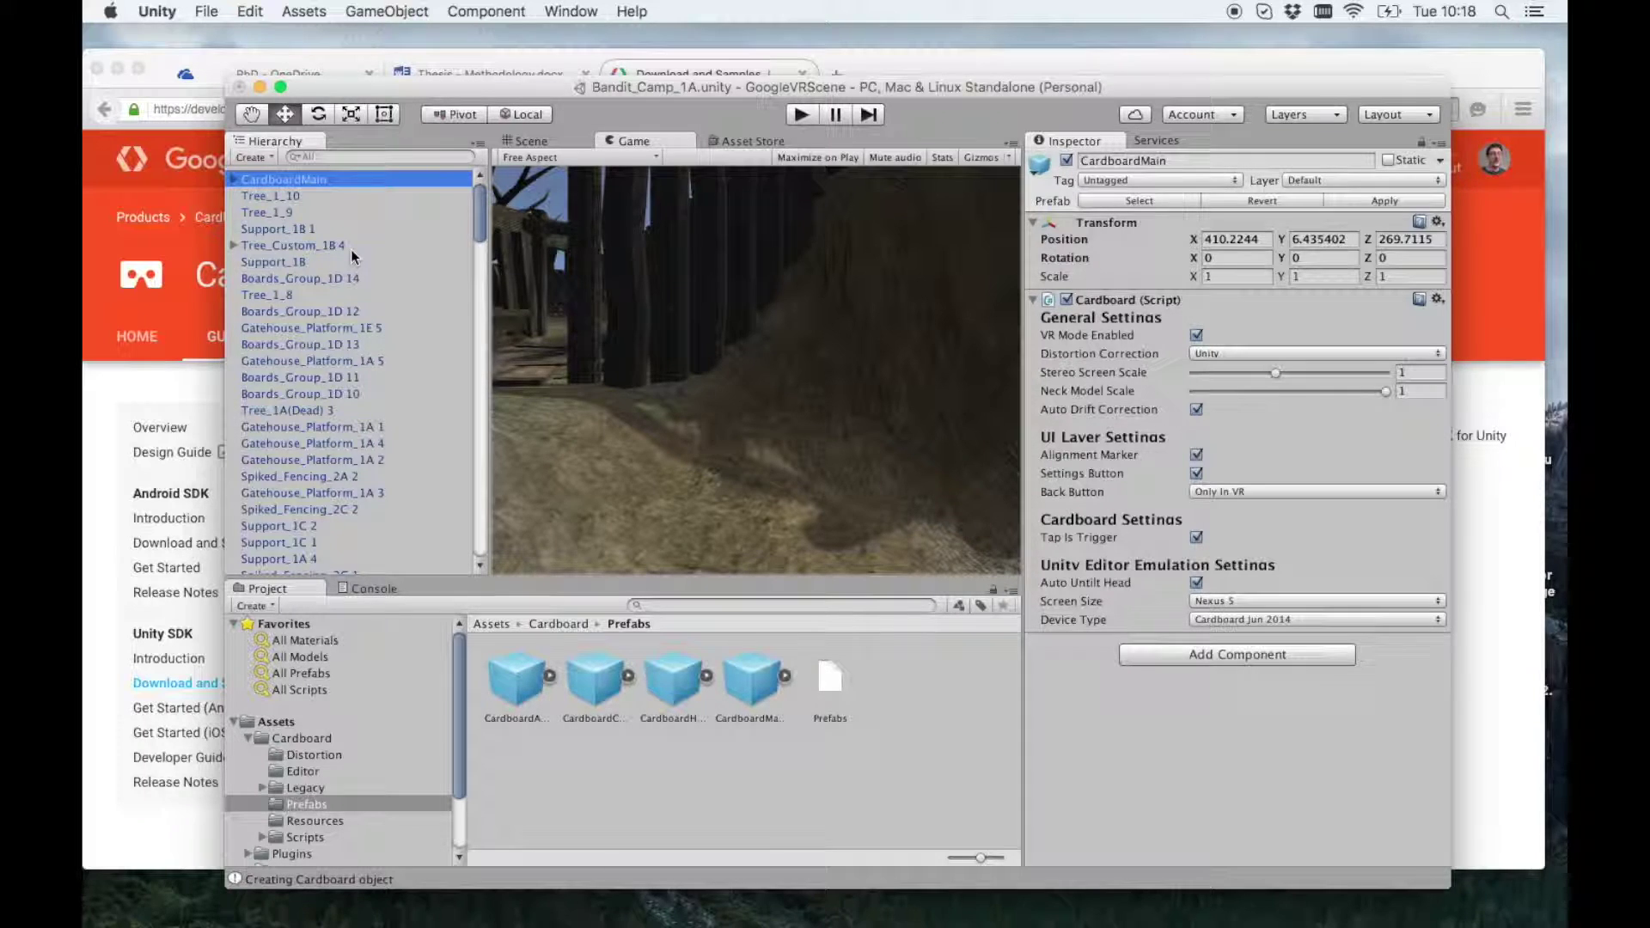
click(233, 179)
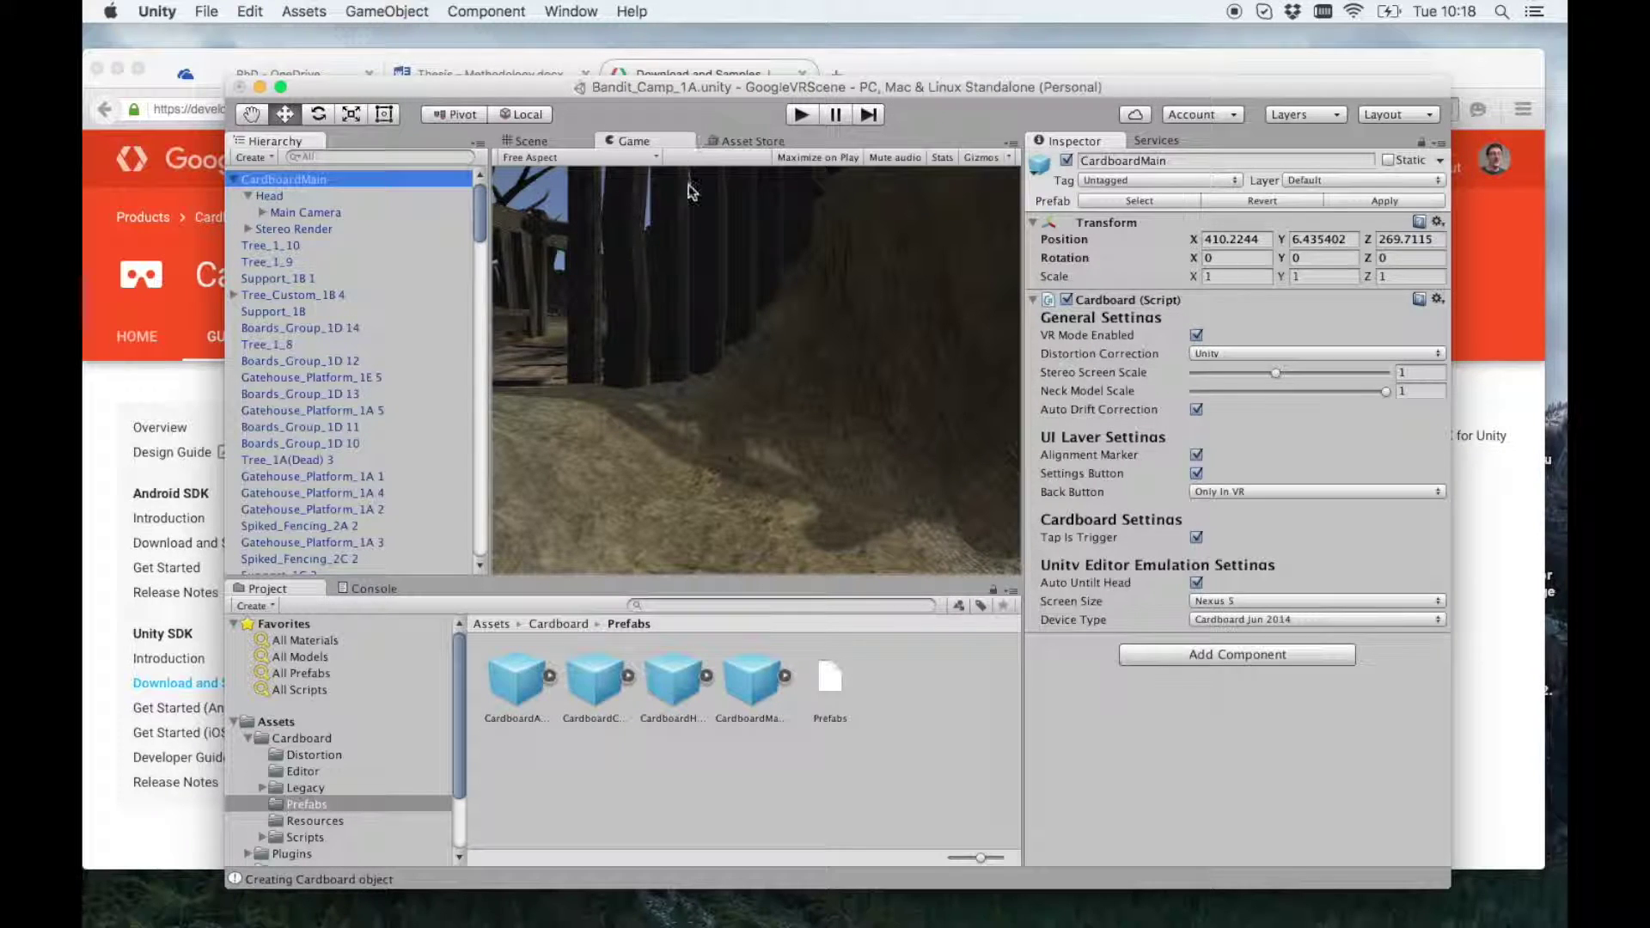
Step: Select Main Camera and play the scene, rendering the camp as a side-by-side Cardboard stereo pair
click(356, 211)
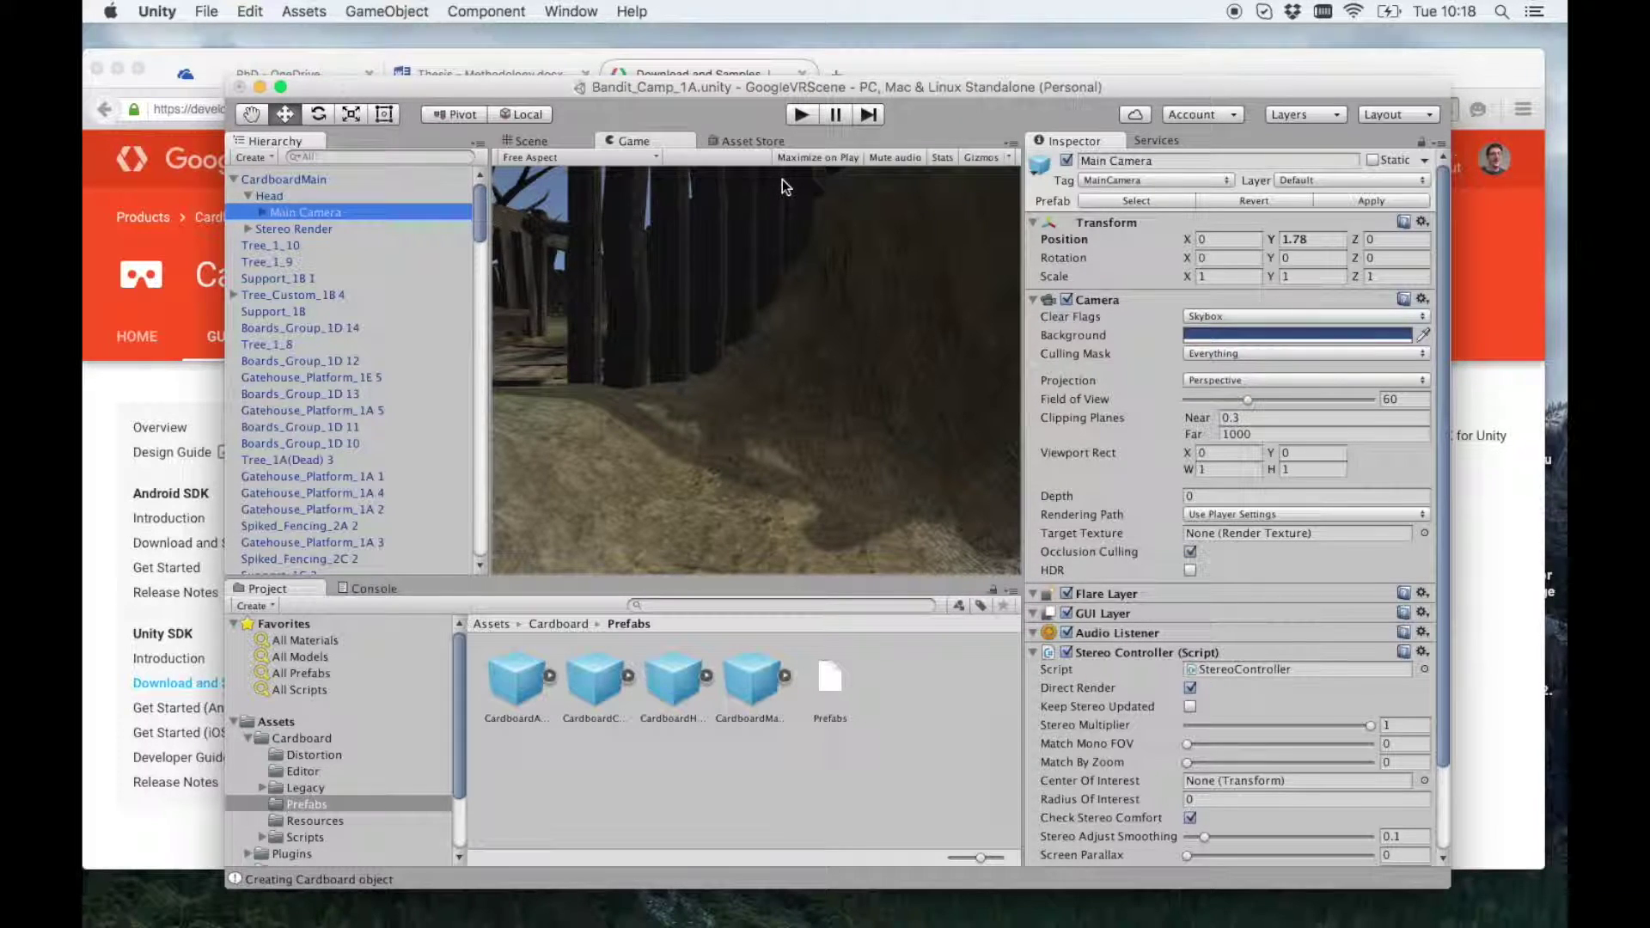
click(805, 114)
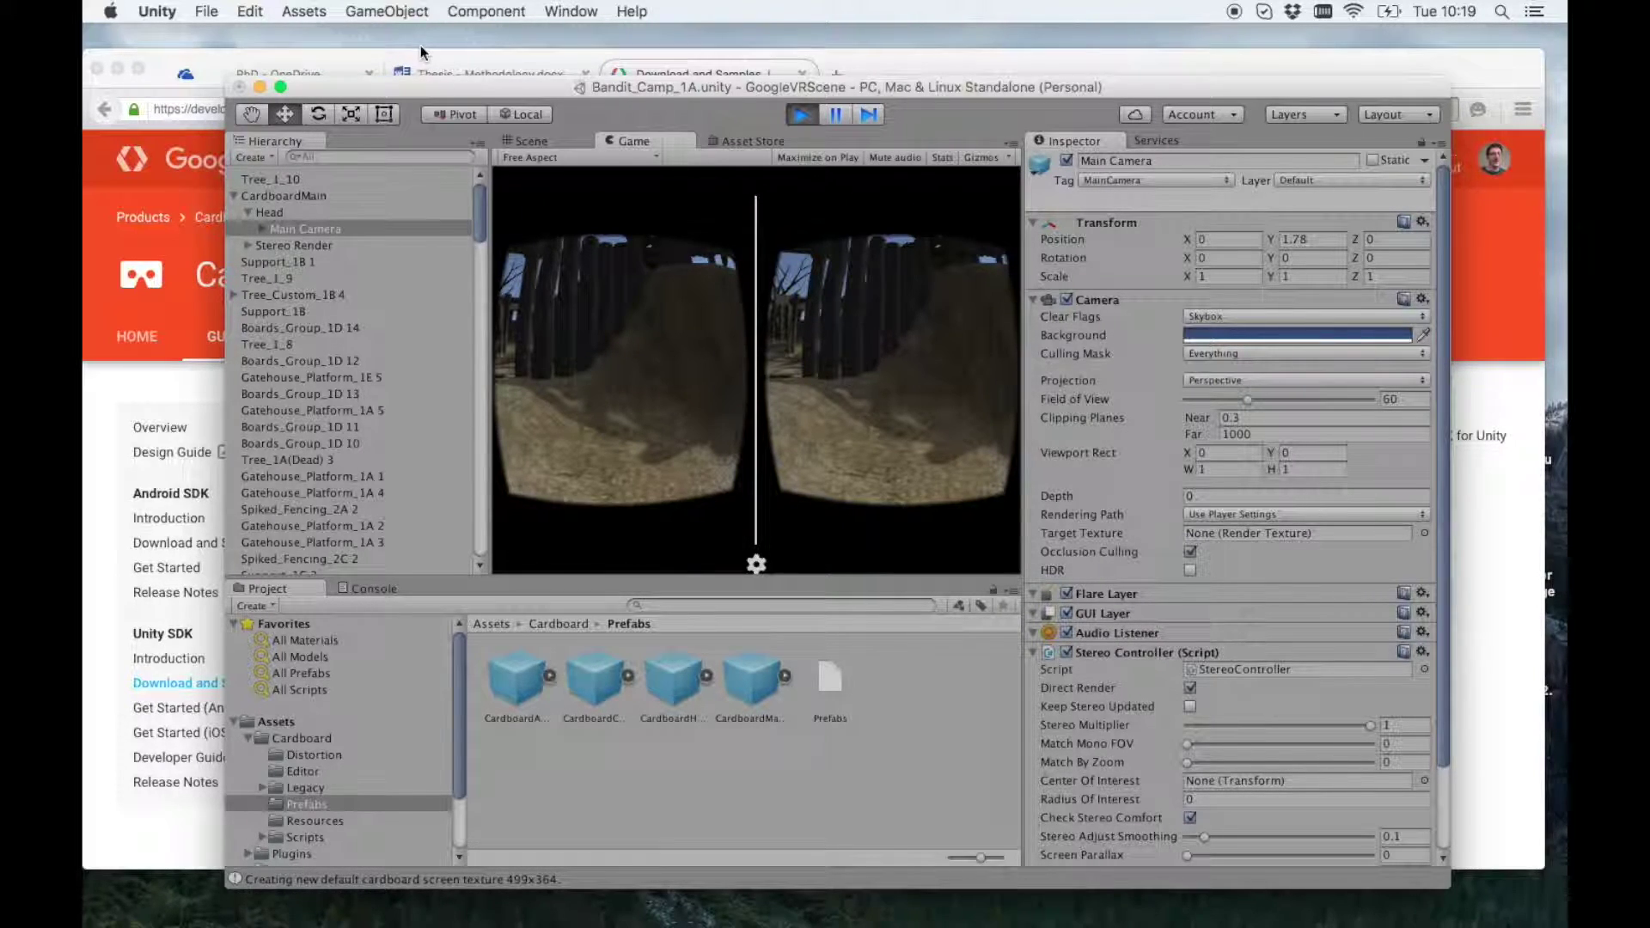
click(209, 9)
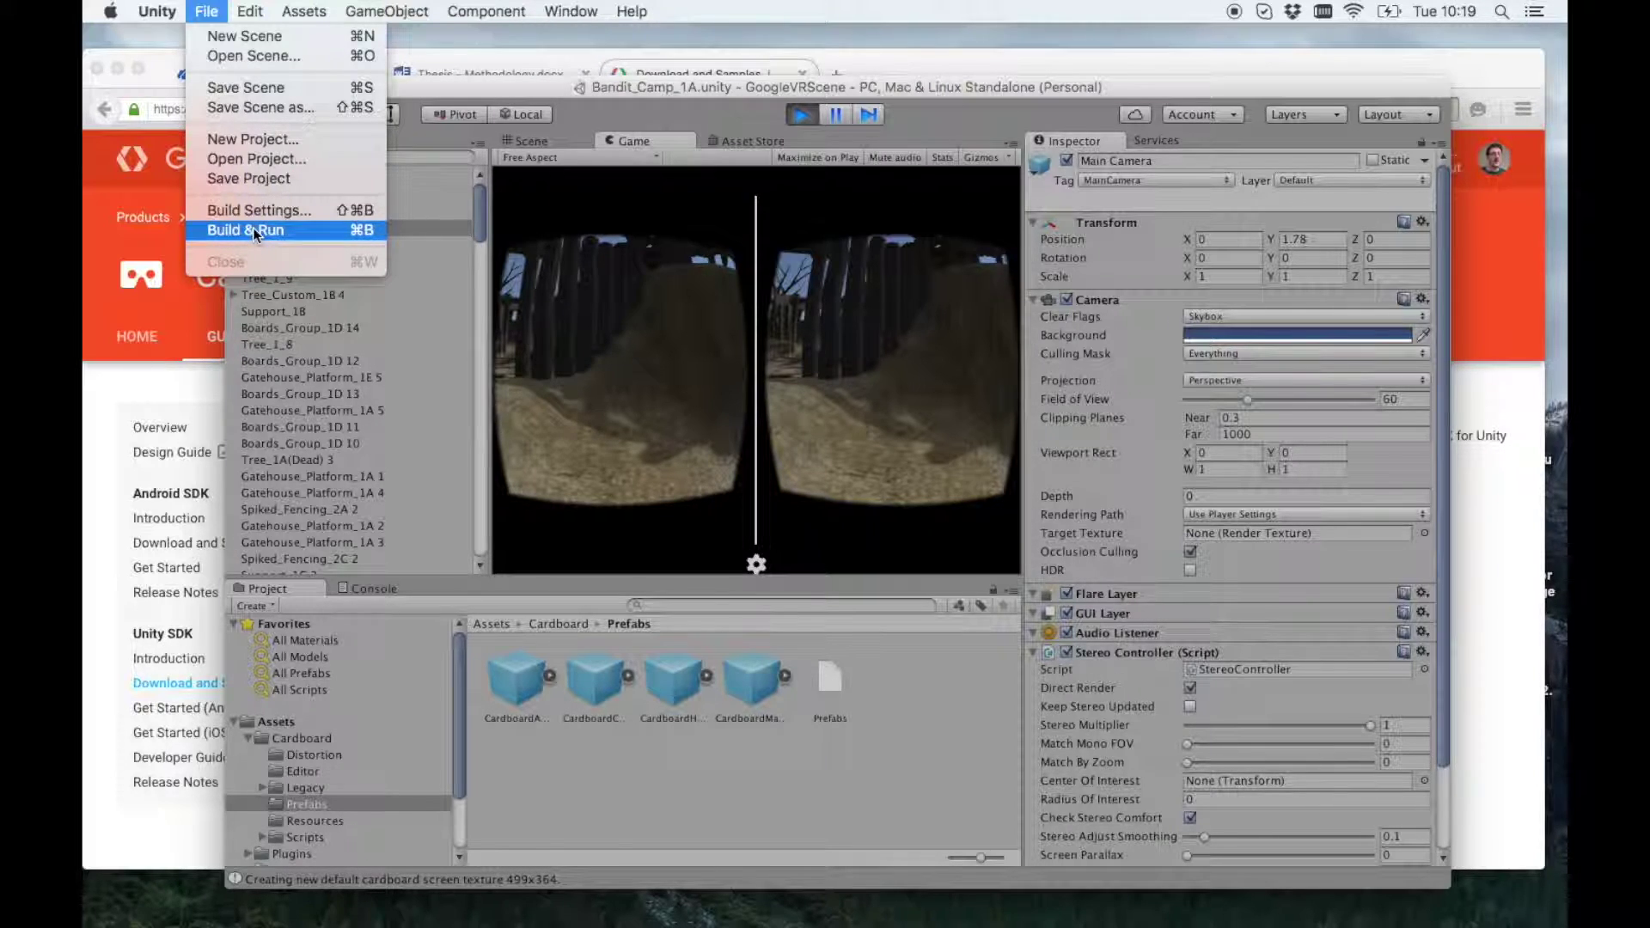
click(694, 105)
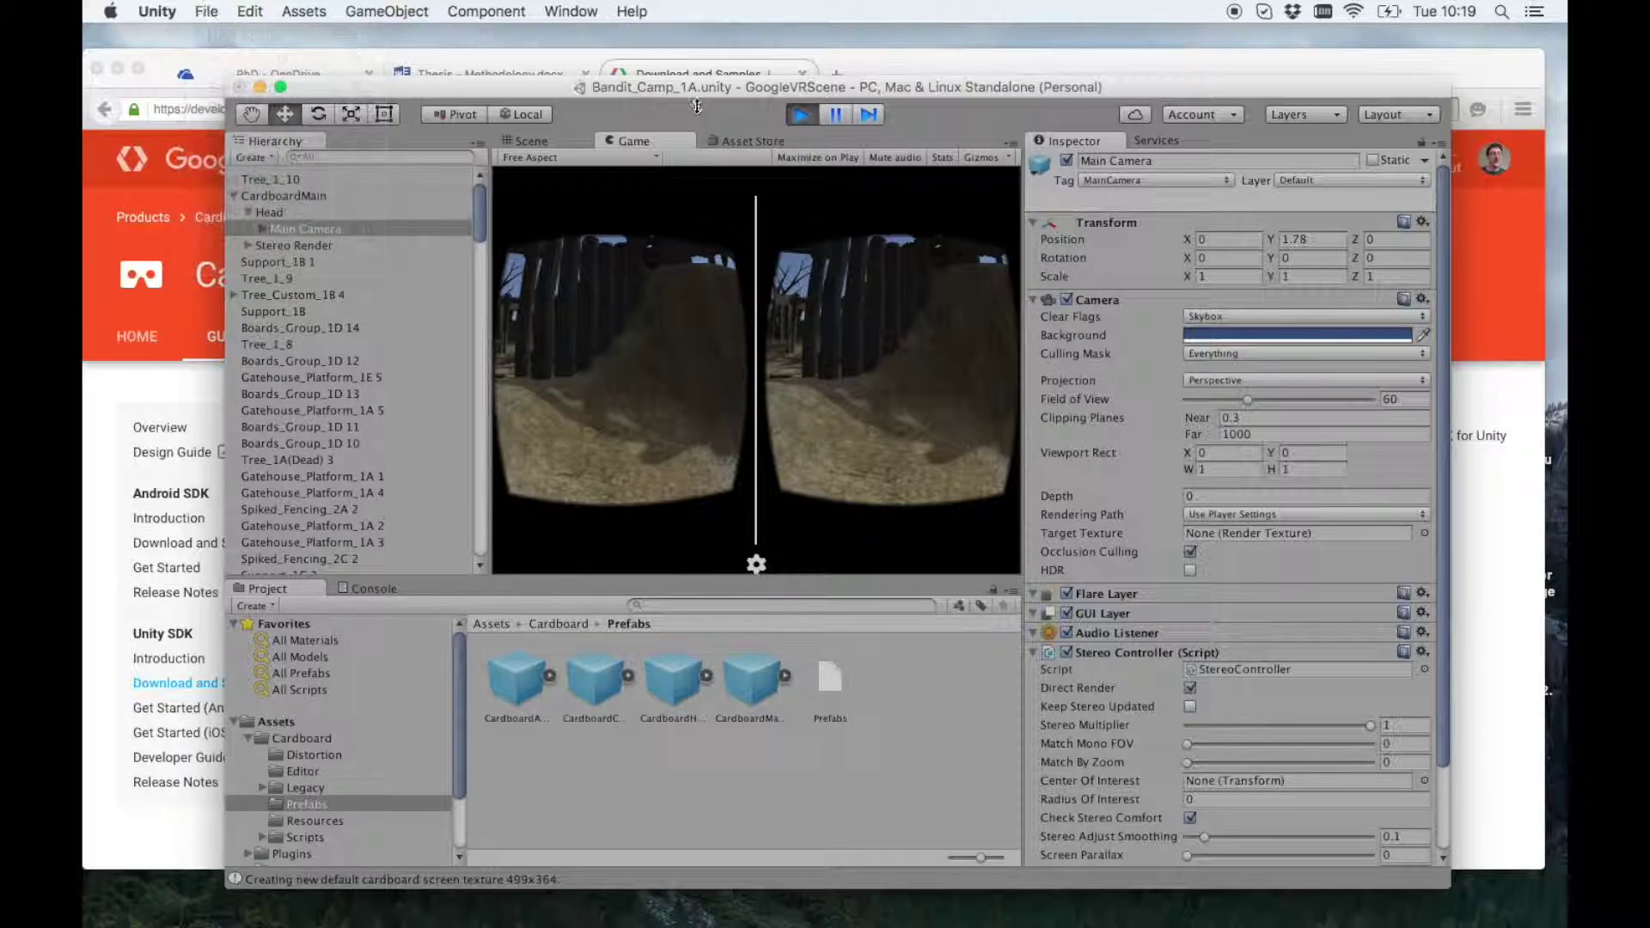